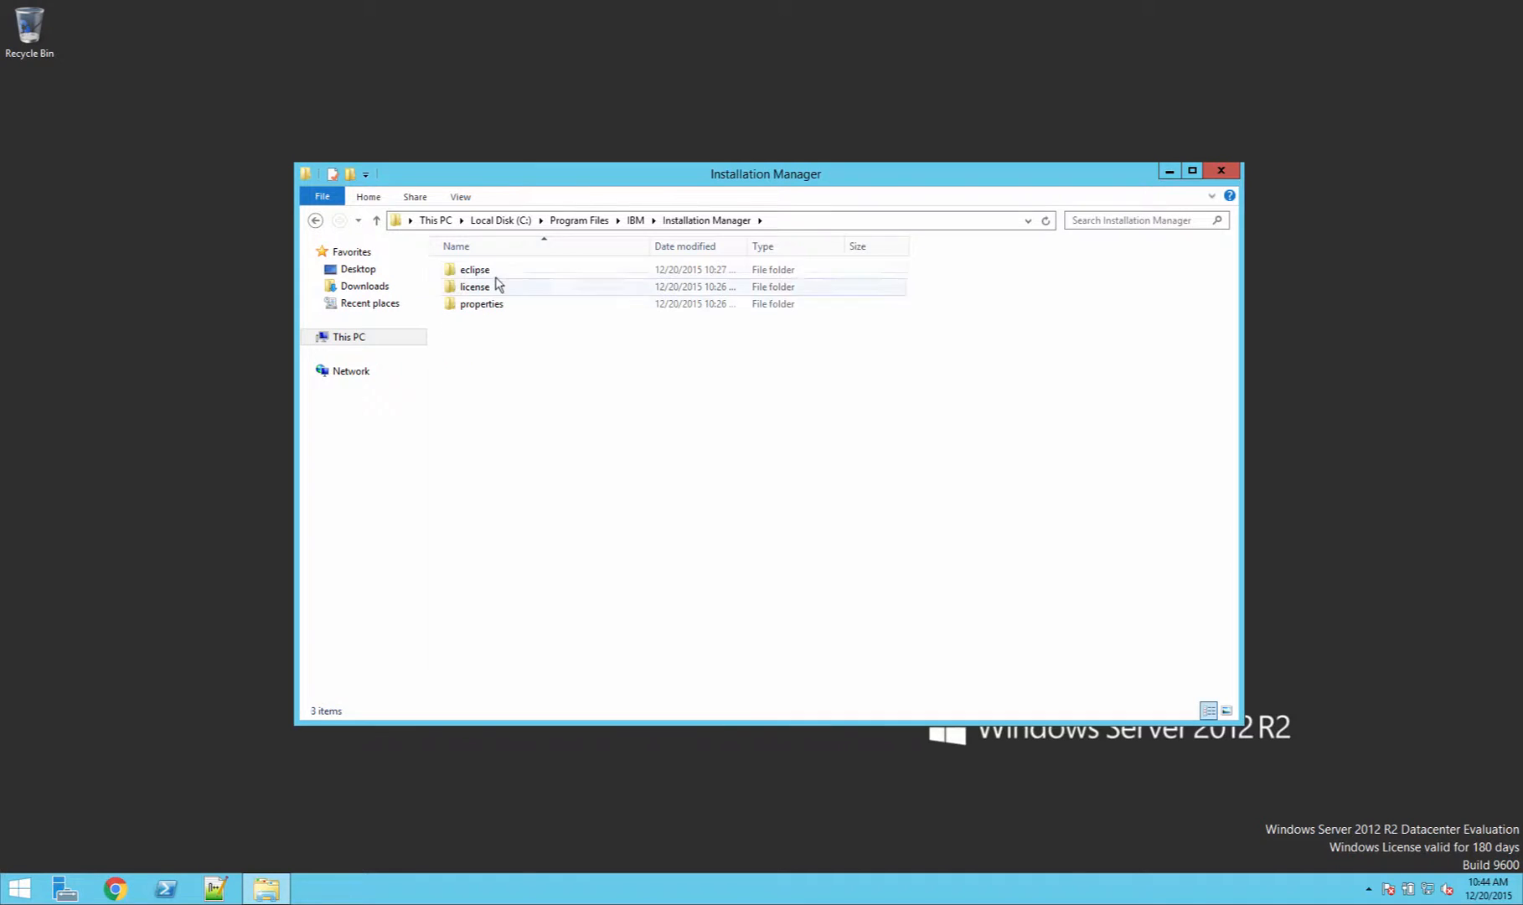
# Step: Launch IBM Installation Manager from the eclipse folder and start installing software packages
pyautogui.doubleClick(494, 270)
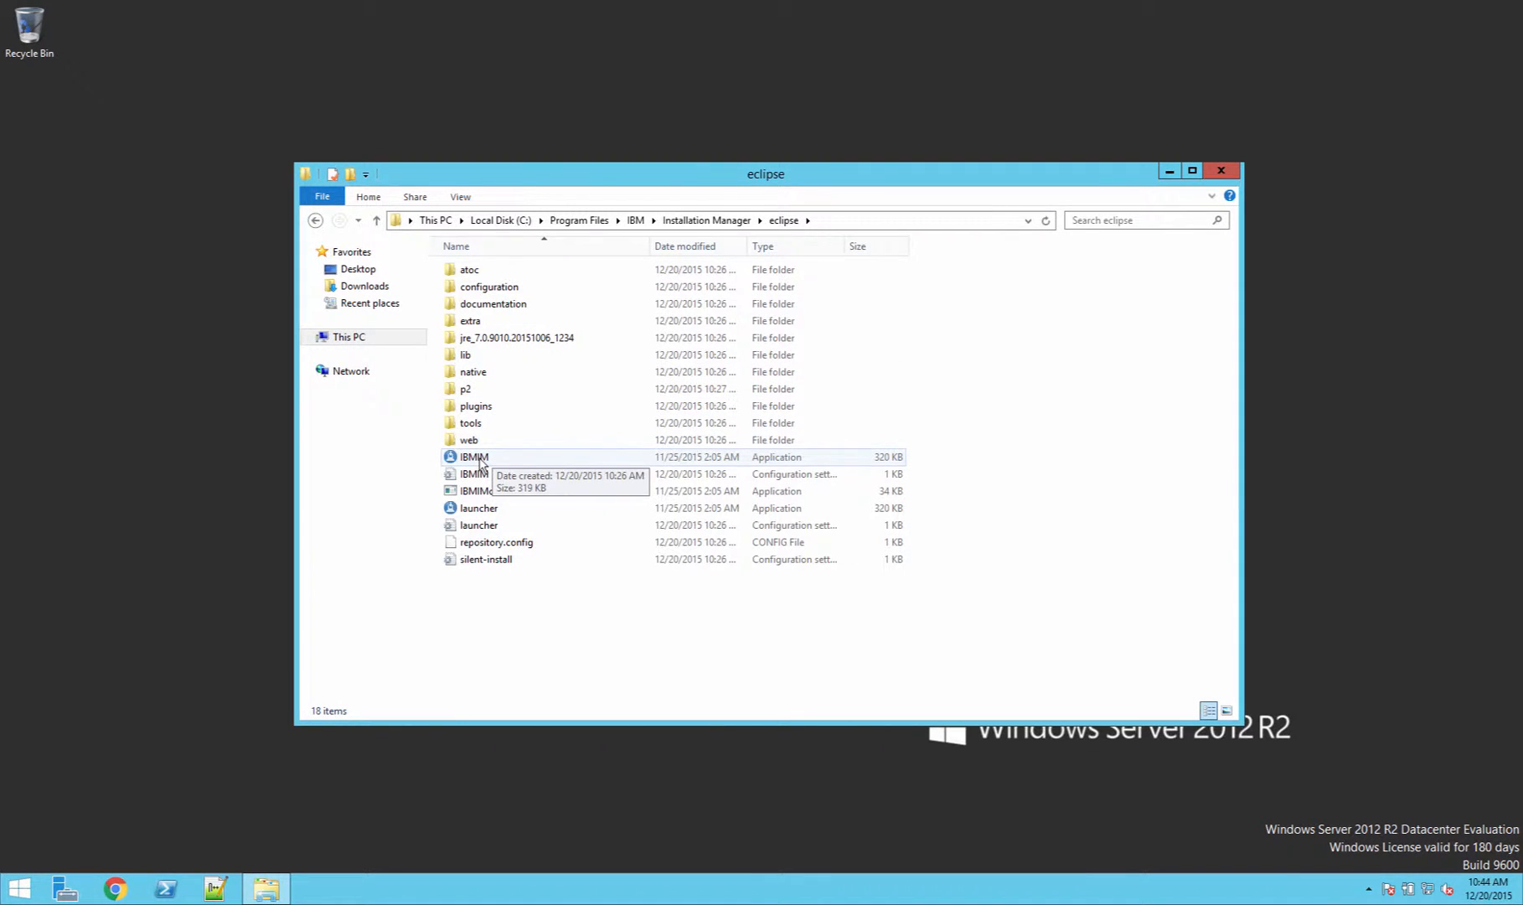
pyautogui.doubleClick(479, 460)
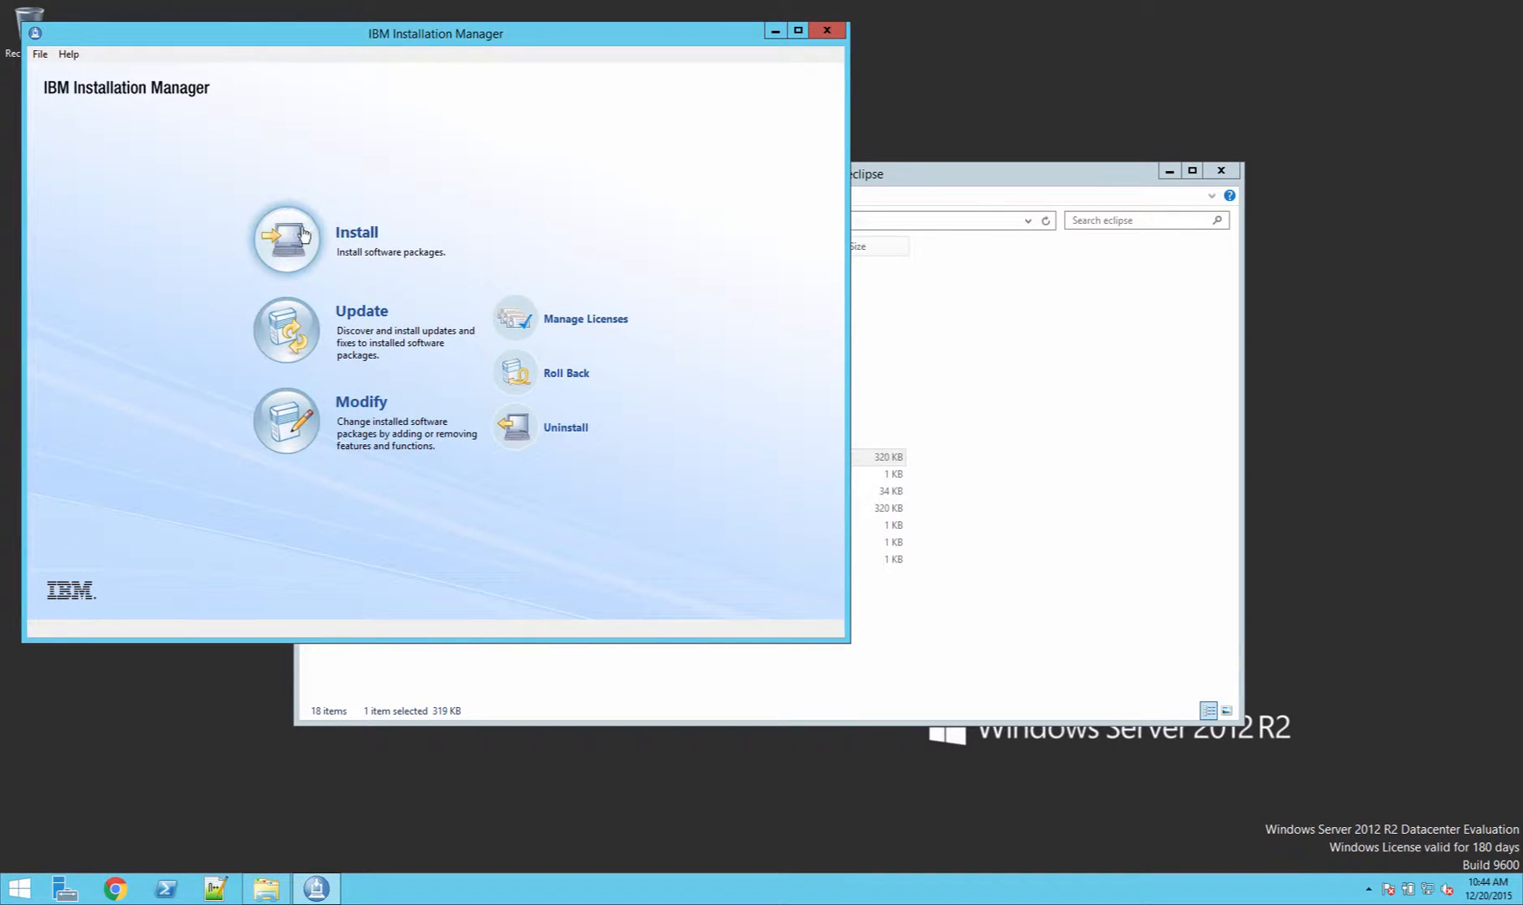
pyautogui.click(303, 236)
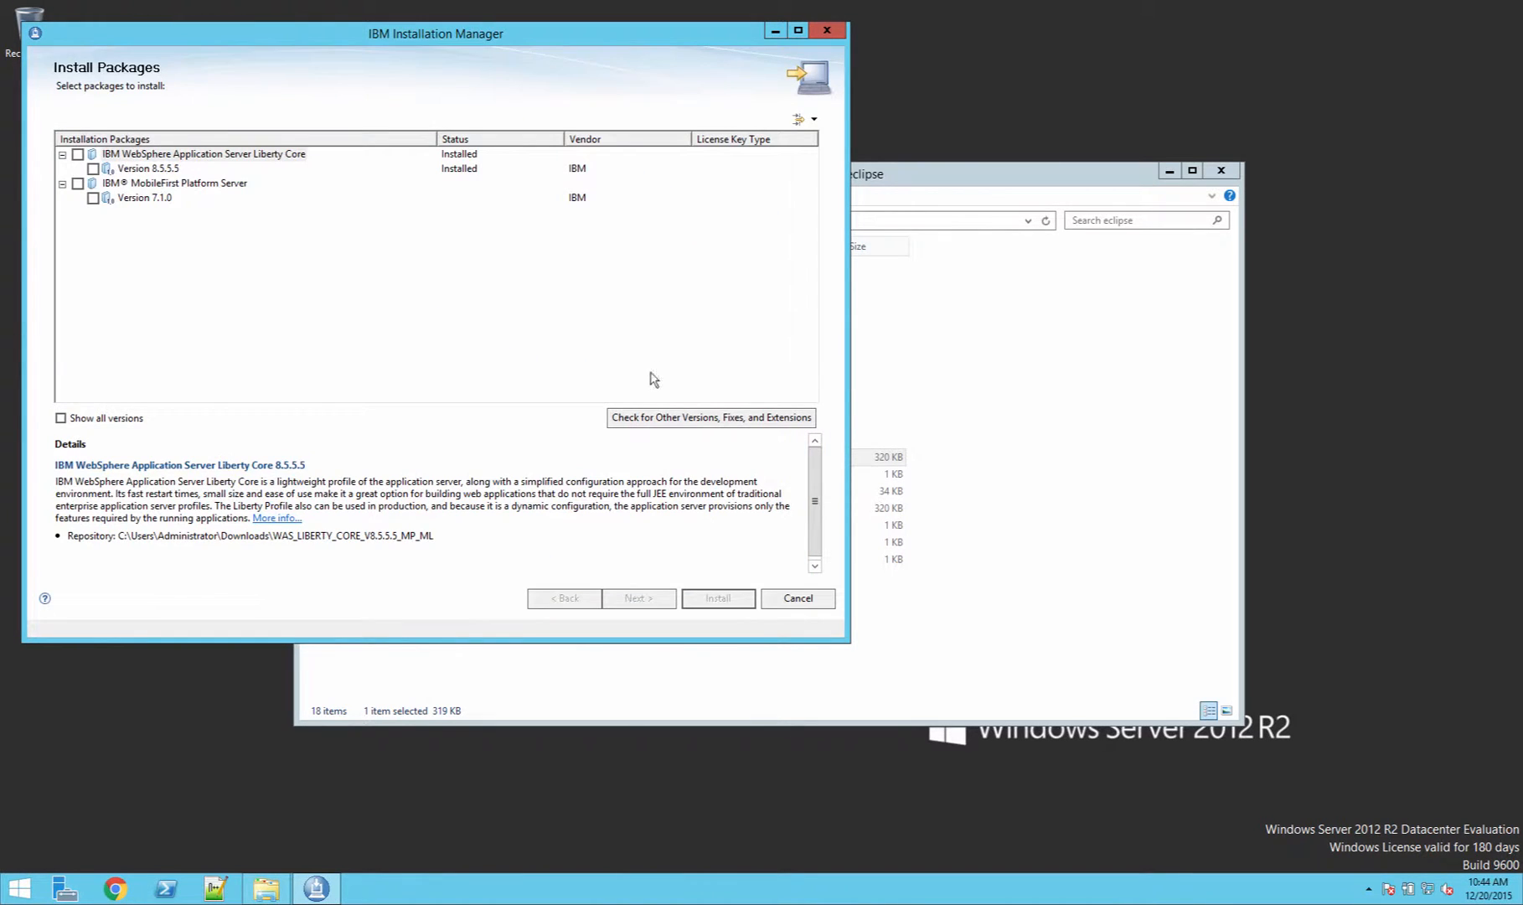
# Step: Select the IBM MobileFirst Platform Server 7.1.0 package and accept the license agreement terms
pyautogui.click(78, 184)
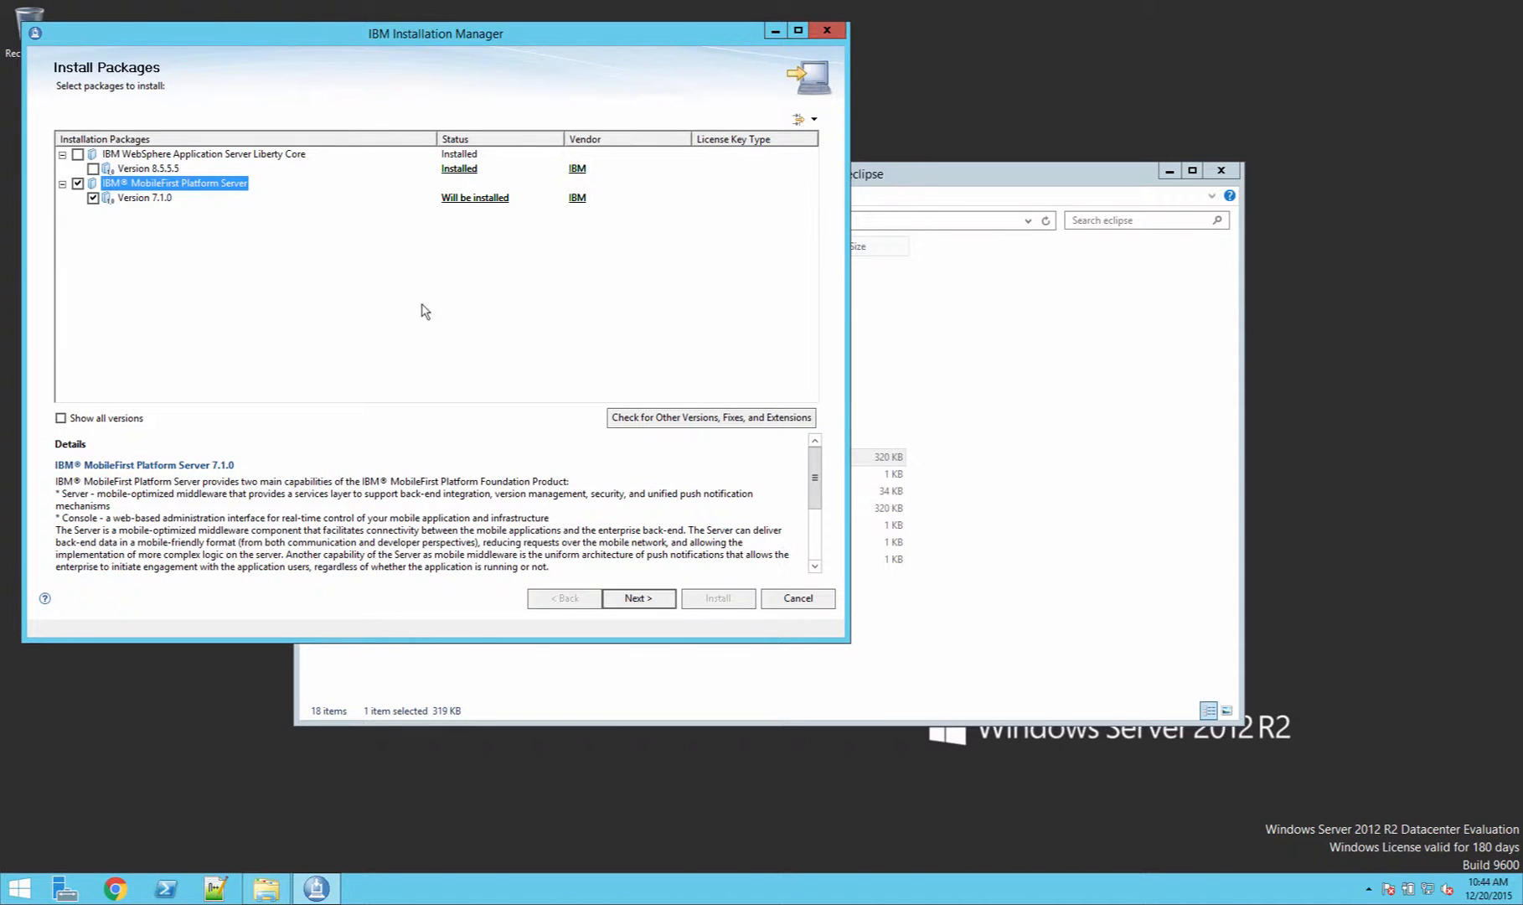
pyautogui.click(651, 598)
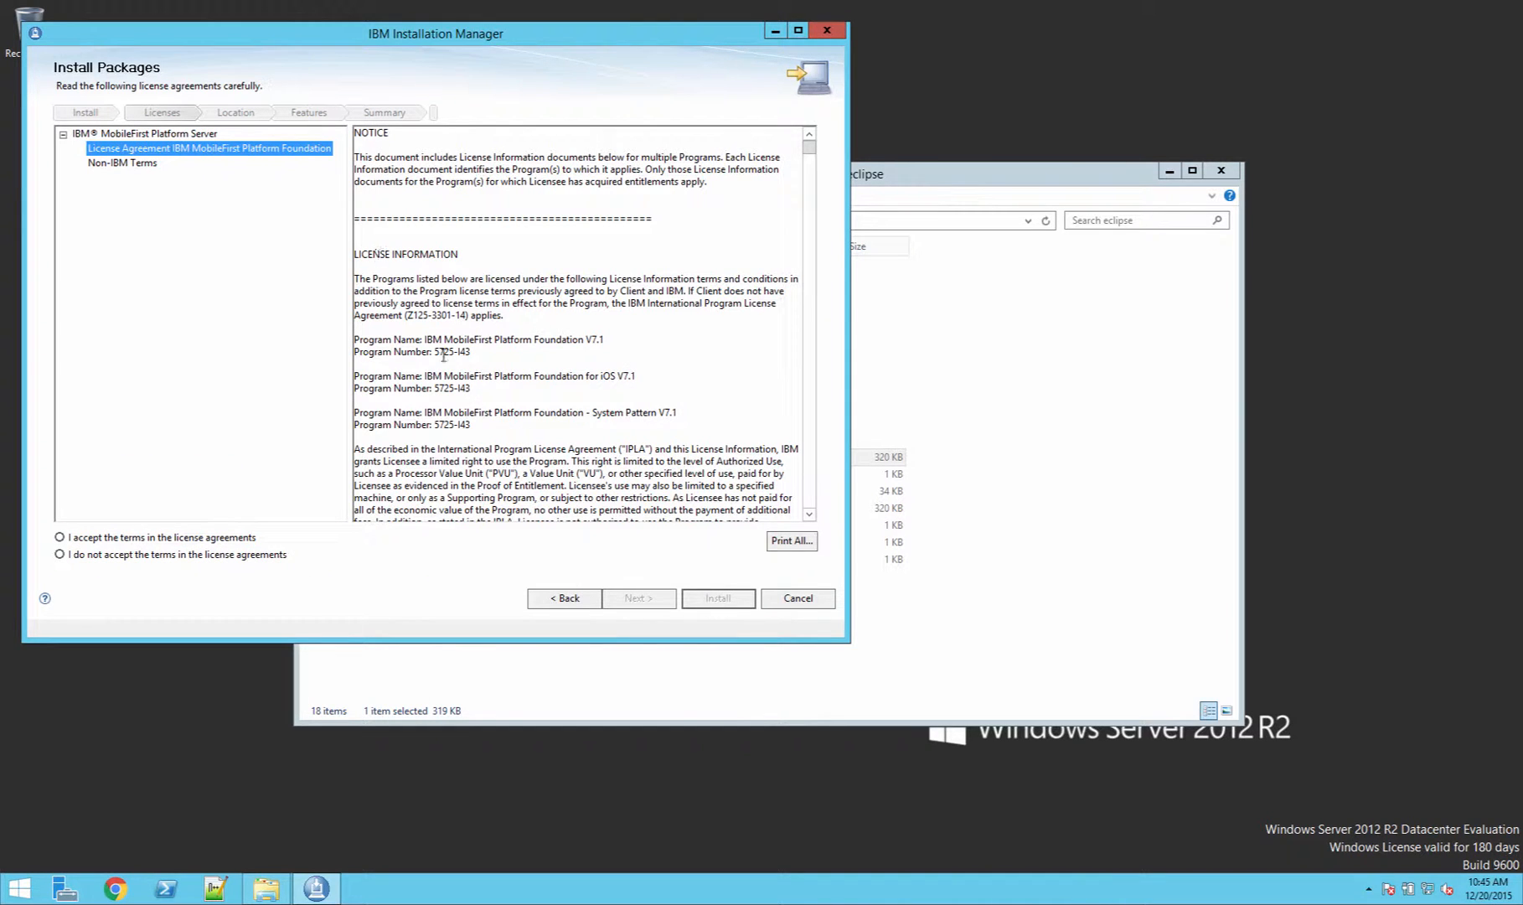
pyautogui.click(247, 540)
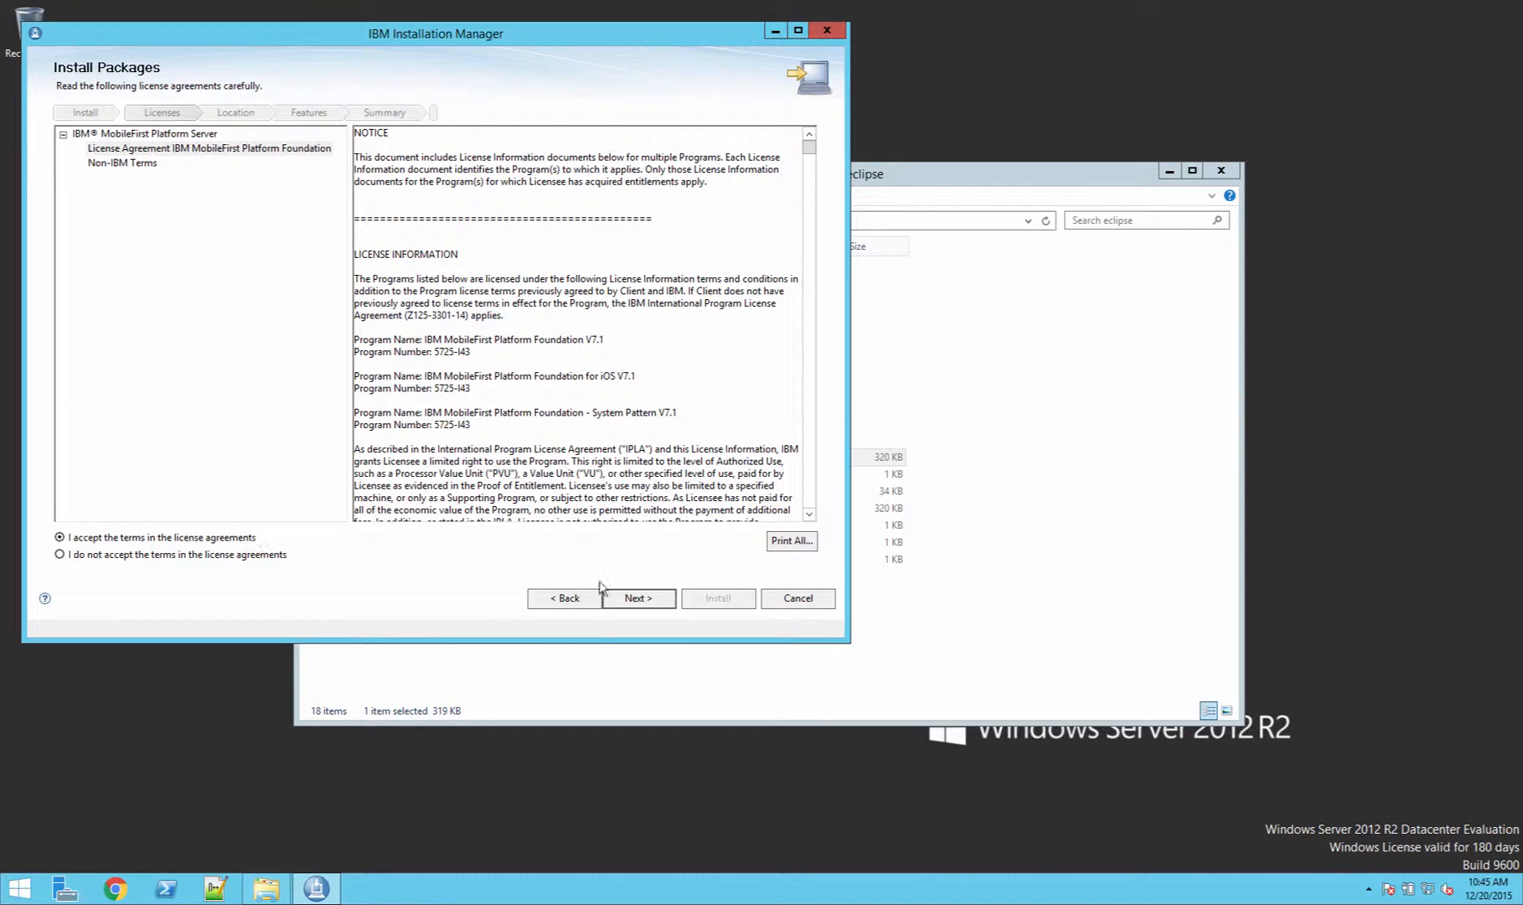
pyautogui.click(647, 601)
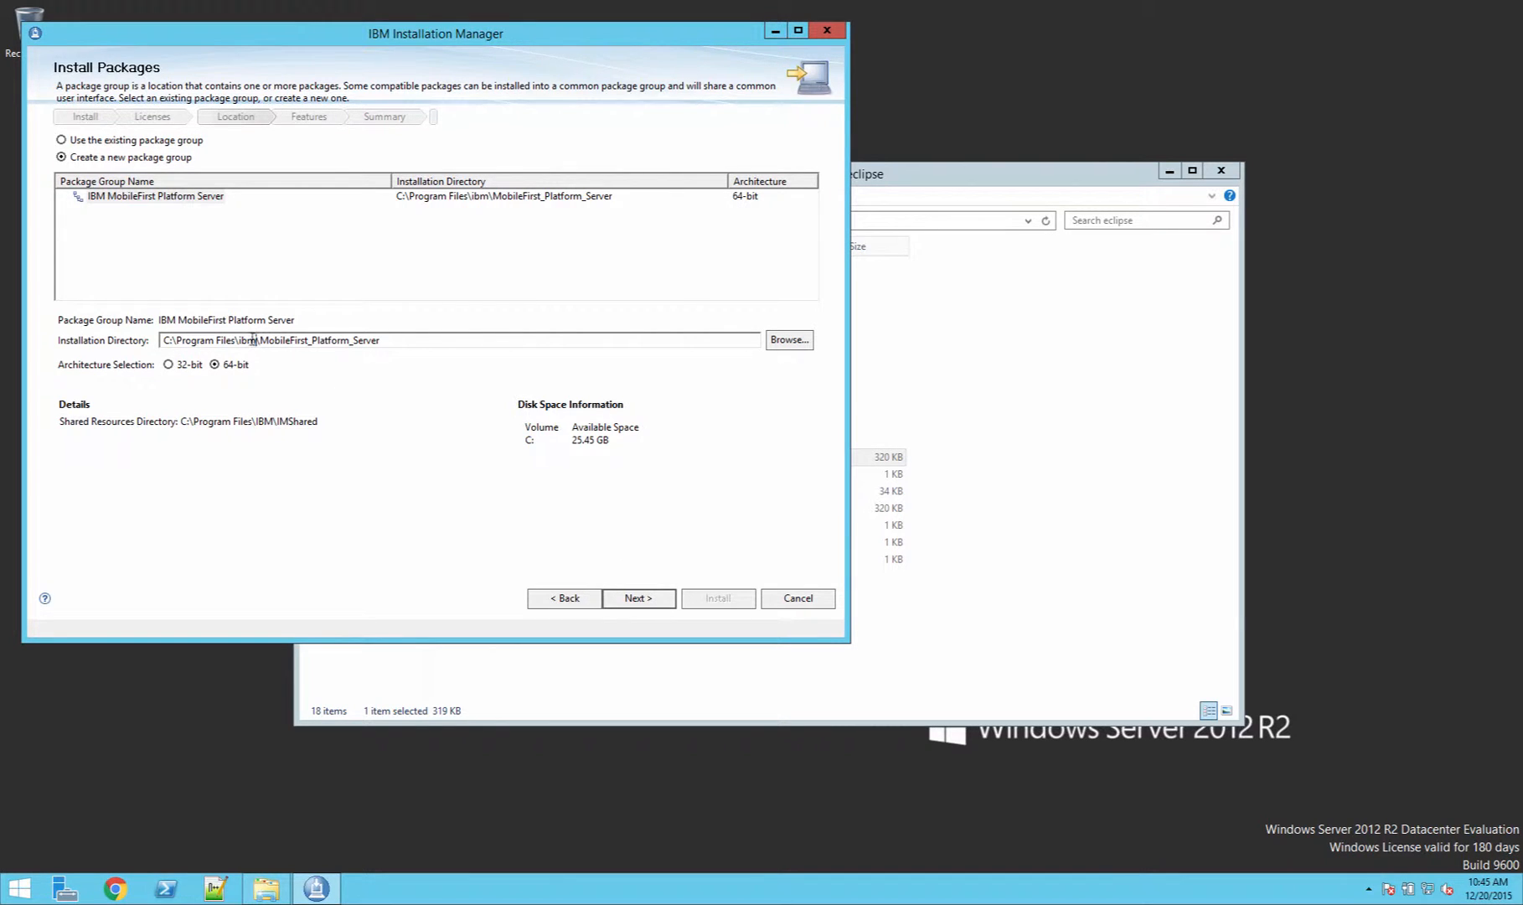
# Step: Change the installation directory to C:\Program Files\IBM\MobileFirst_Platform_Server and continue
pyautogui.moveTo(256, 341); pyautogui.dragTo(238, 340)
pyautogui.write('IBM')
pyautogui.click(672, 596)
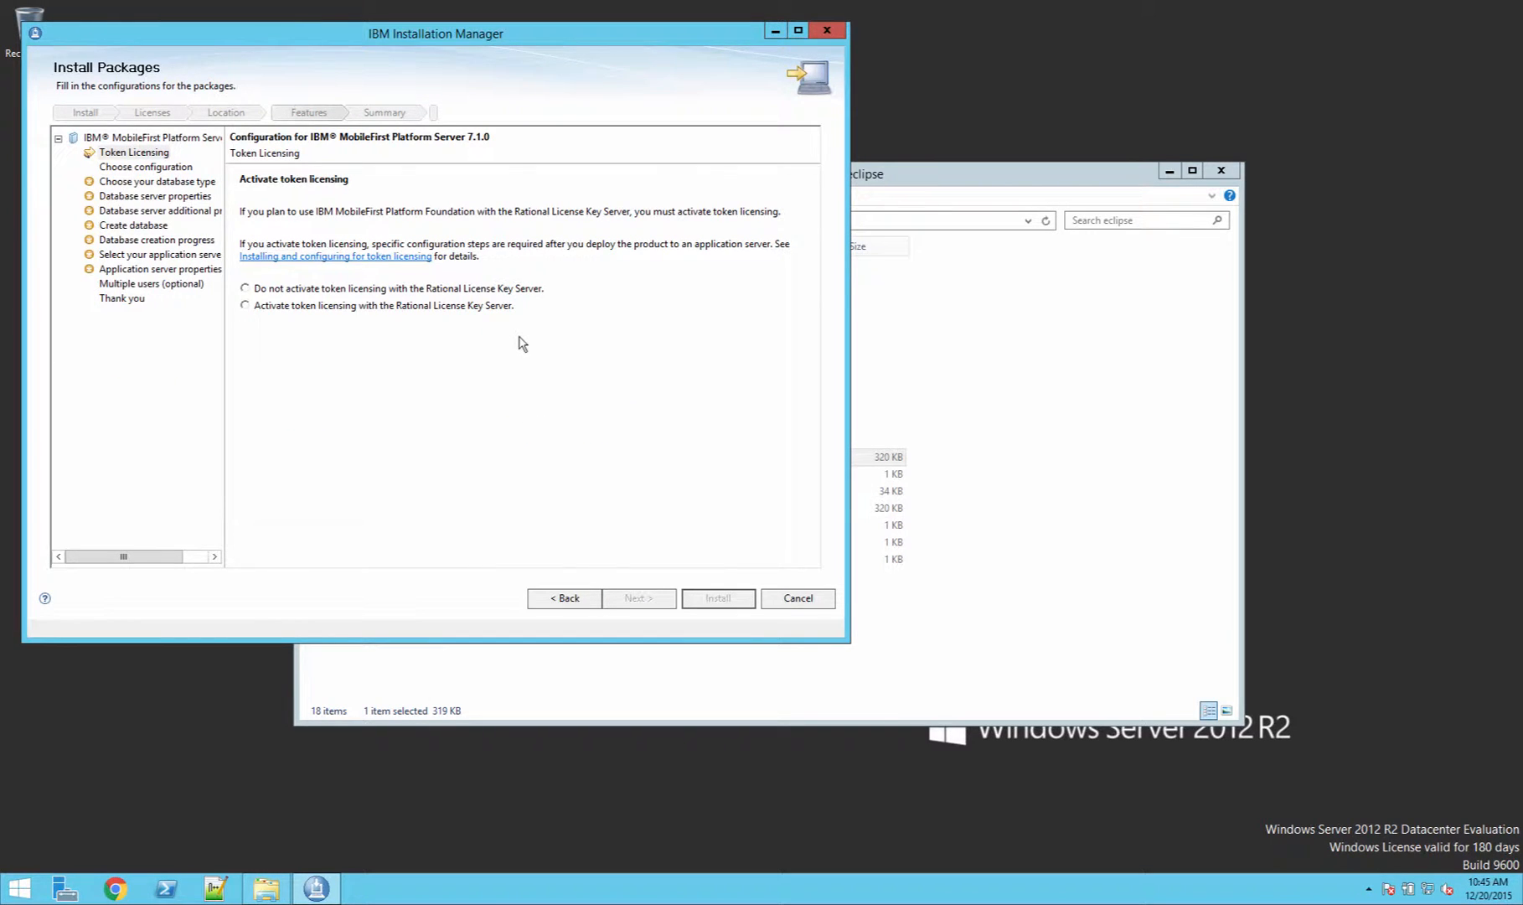
# Step: Choose not to activate token licensing with the Rational License Key Server and keep installing the Application Center
pyautogui.click(363, 291)
pyautogui.click(653, 604)
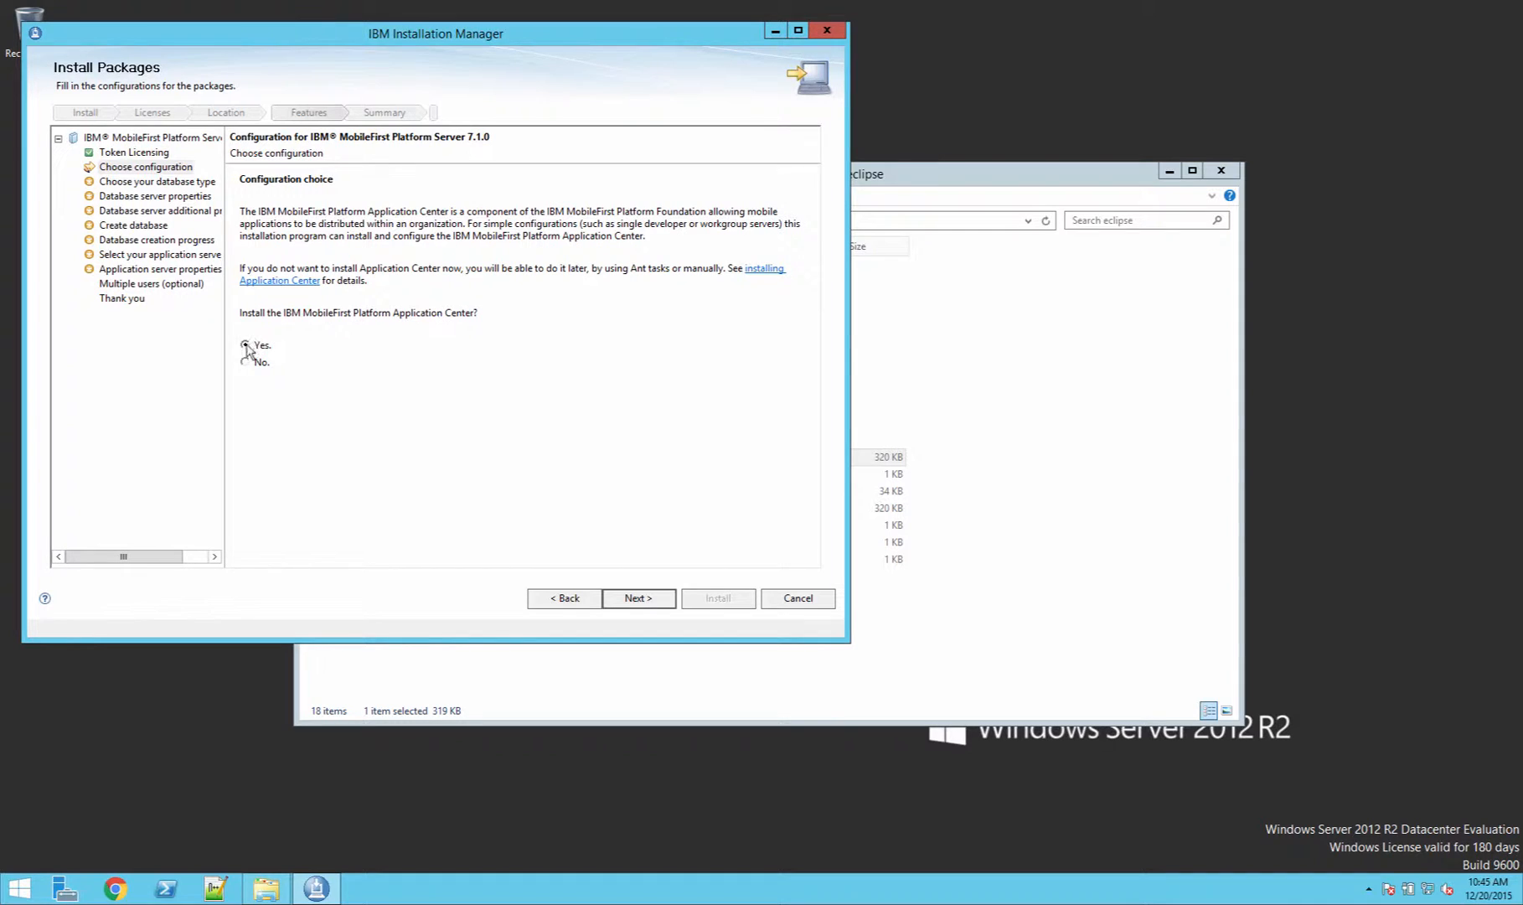
pyautogui.click(633, 598)
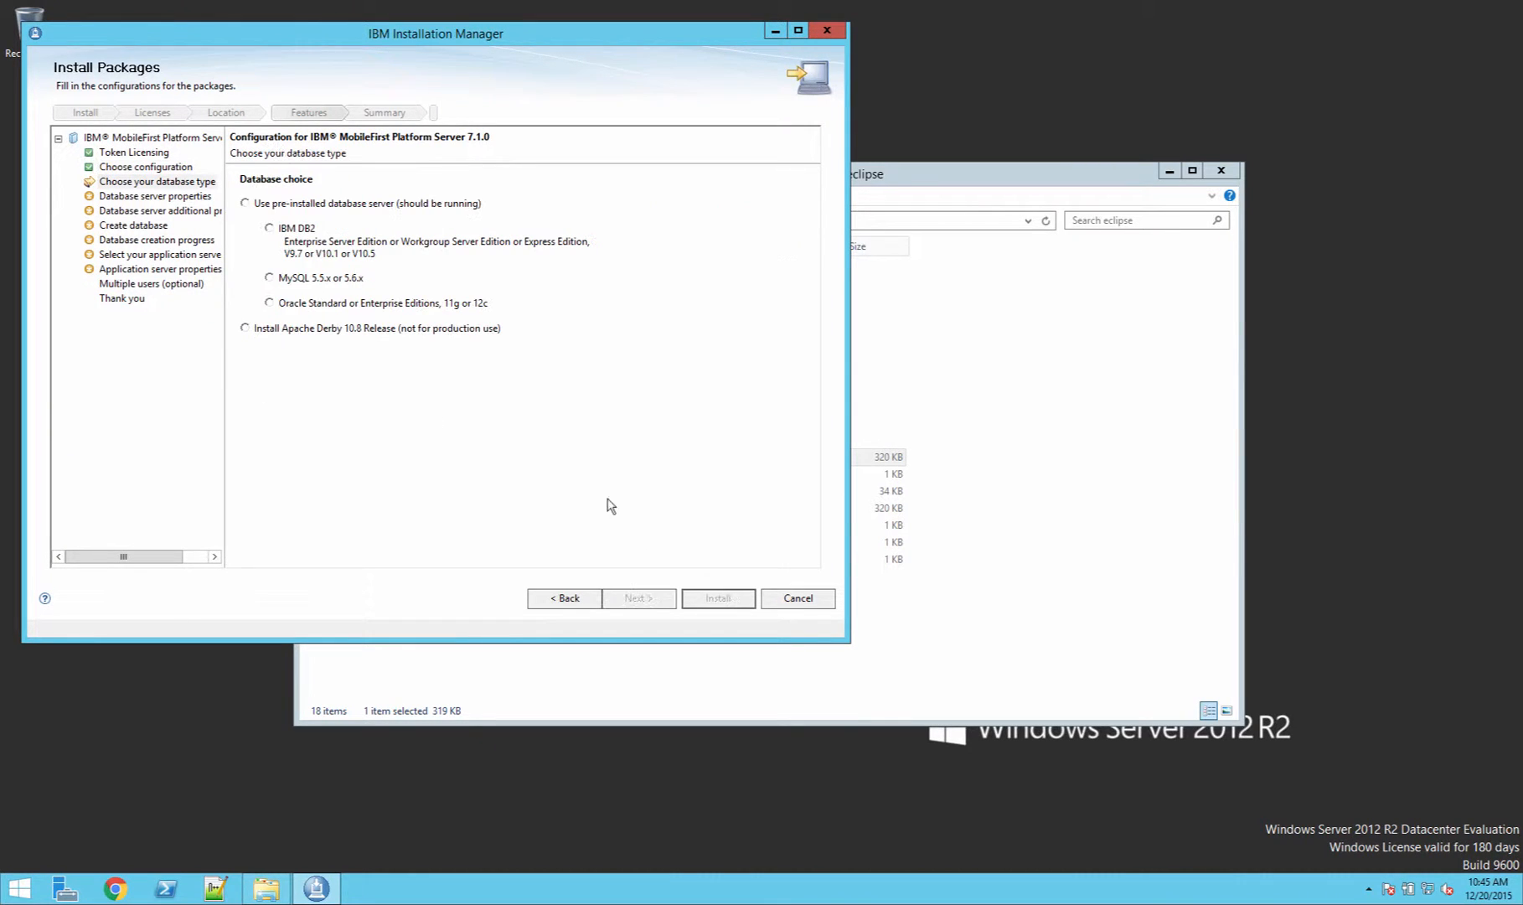
# Step: Choose IBM DB2 as the database type and set the host name to localhost
pyautogui.click(297, 233)
pyautogui.click(658, 598)
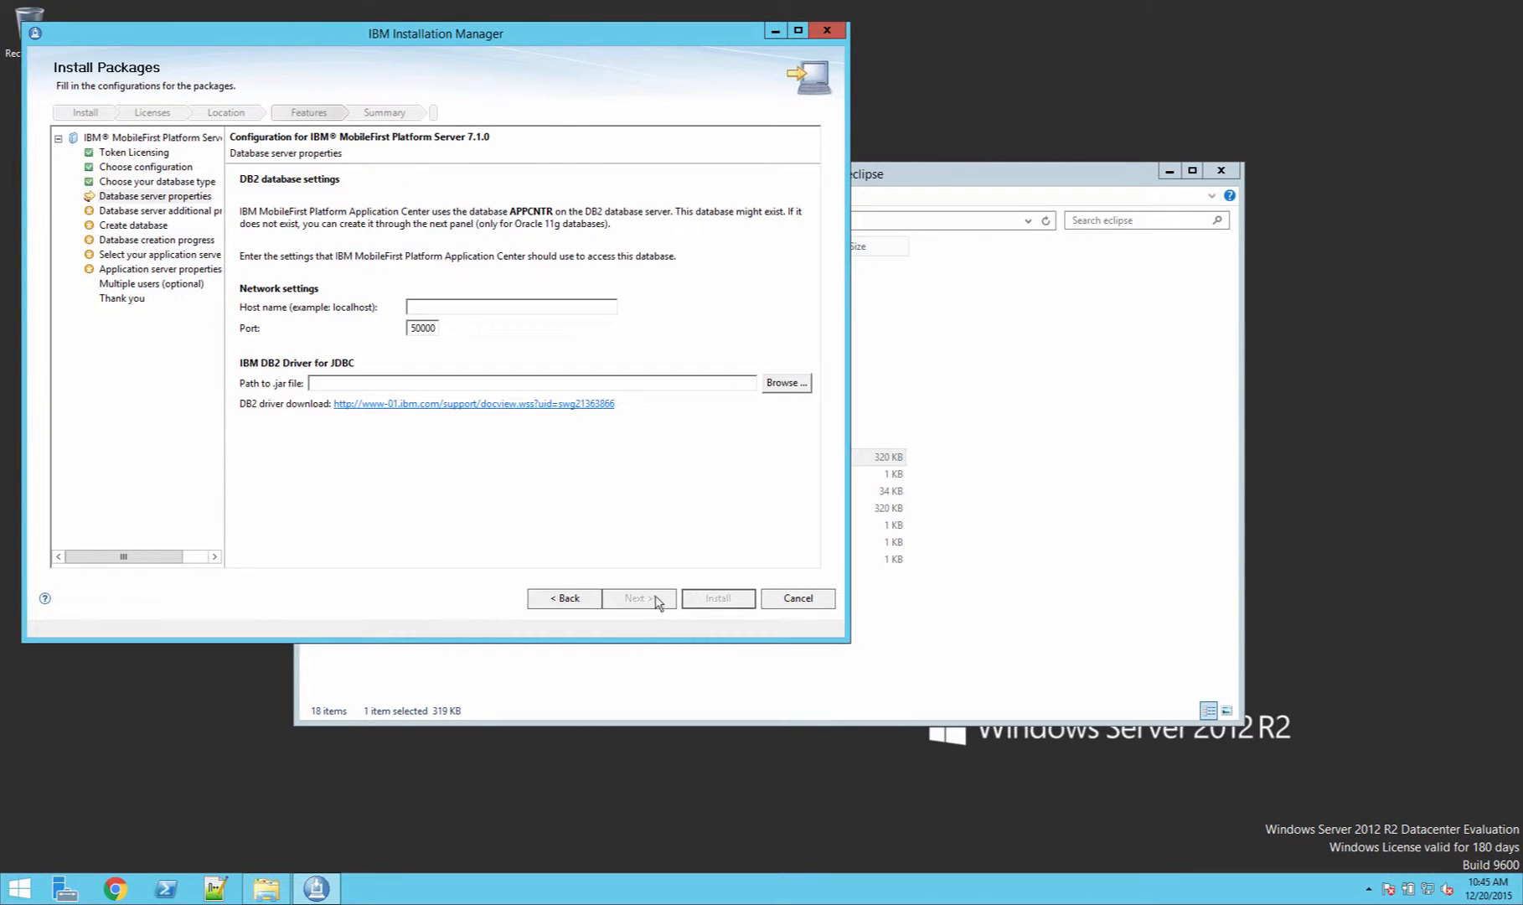
pyautogui.click(445, 306)
pyautogui.write('localhost')
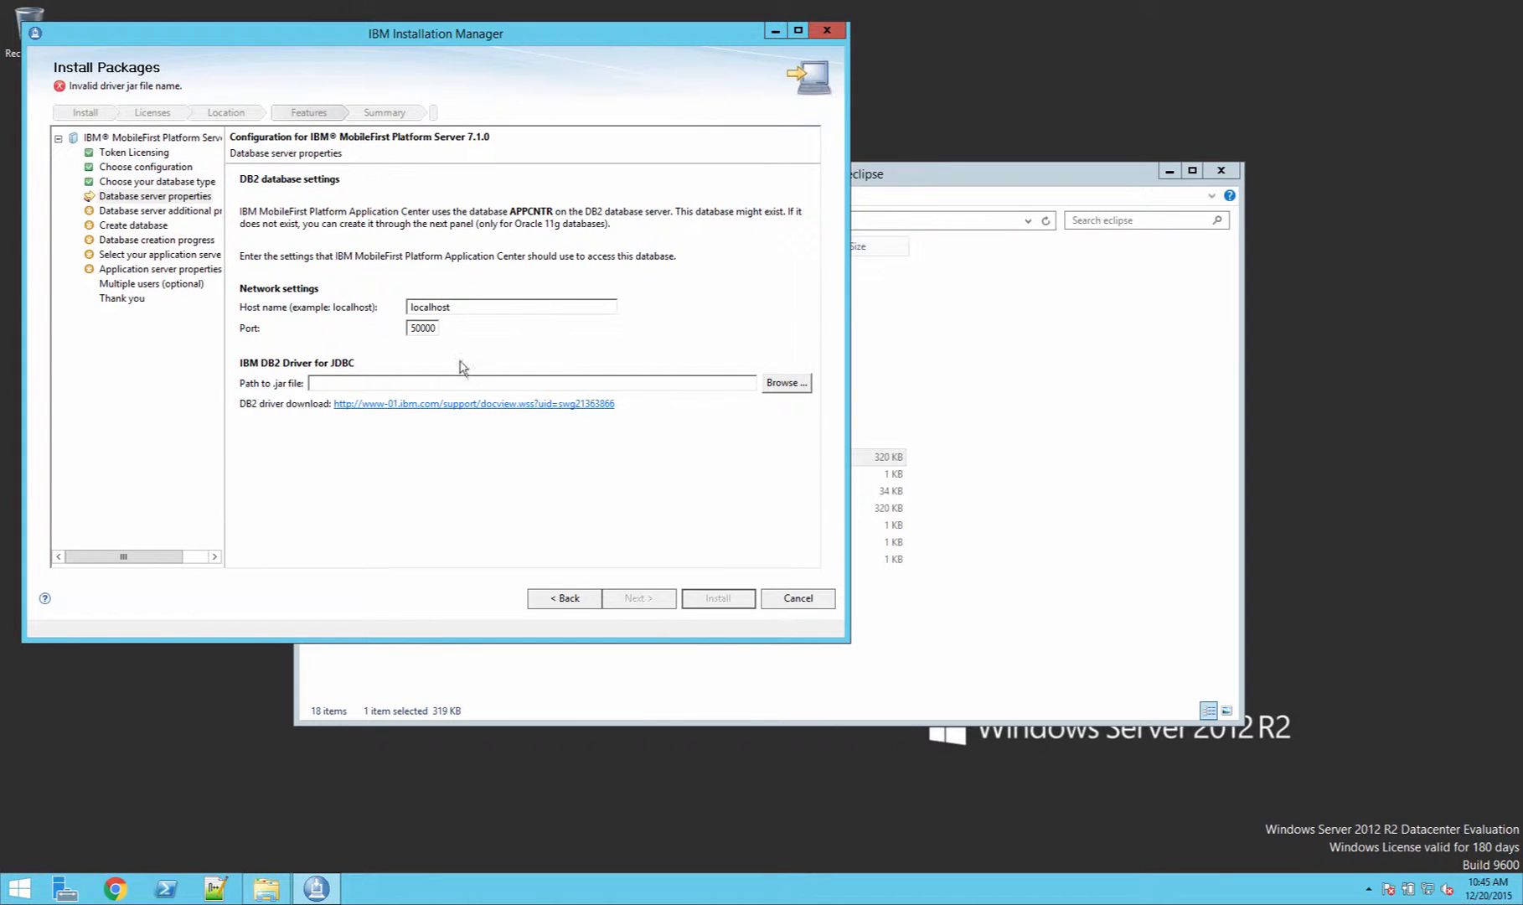
# Step: Set the DB2 JDBC driver path to C:\Program Files\IBM\SQLLIB\java\db2jcc4.jar and continue
pyautogui.click(464, 383)
pyautogui.click(787, 383)
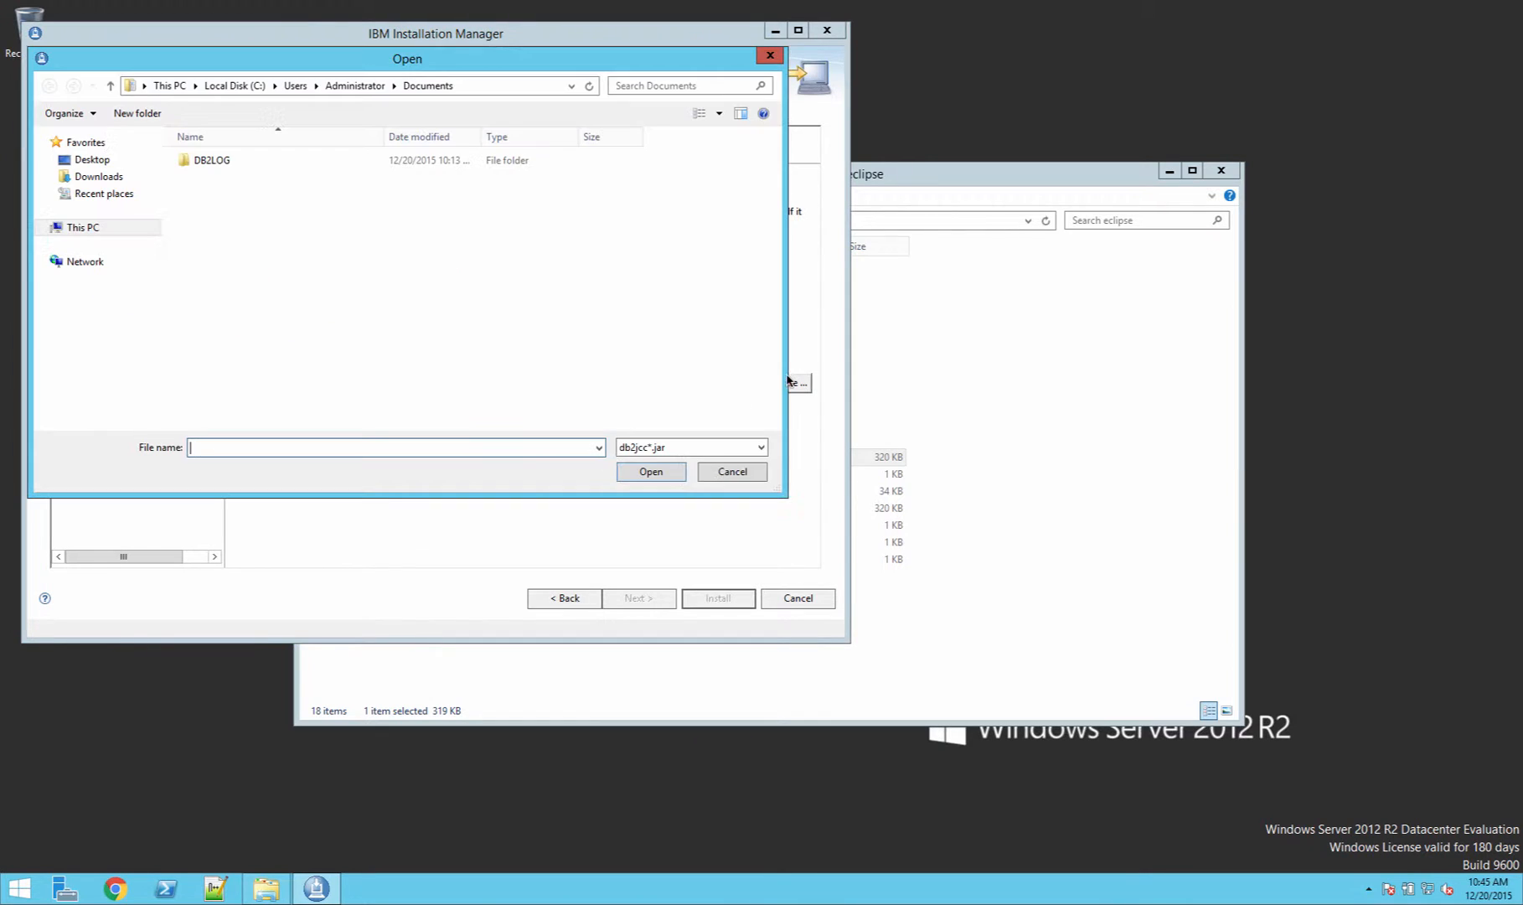
pyautogui.click(108, 229)
pyautogui.doubleClick(262, 350)
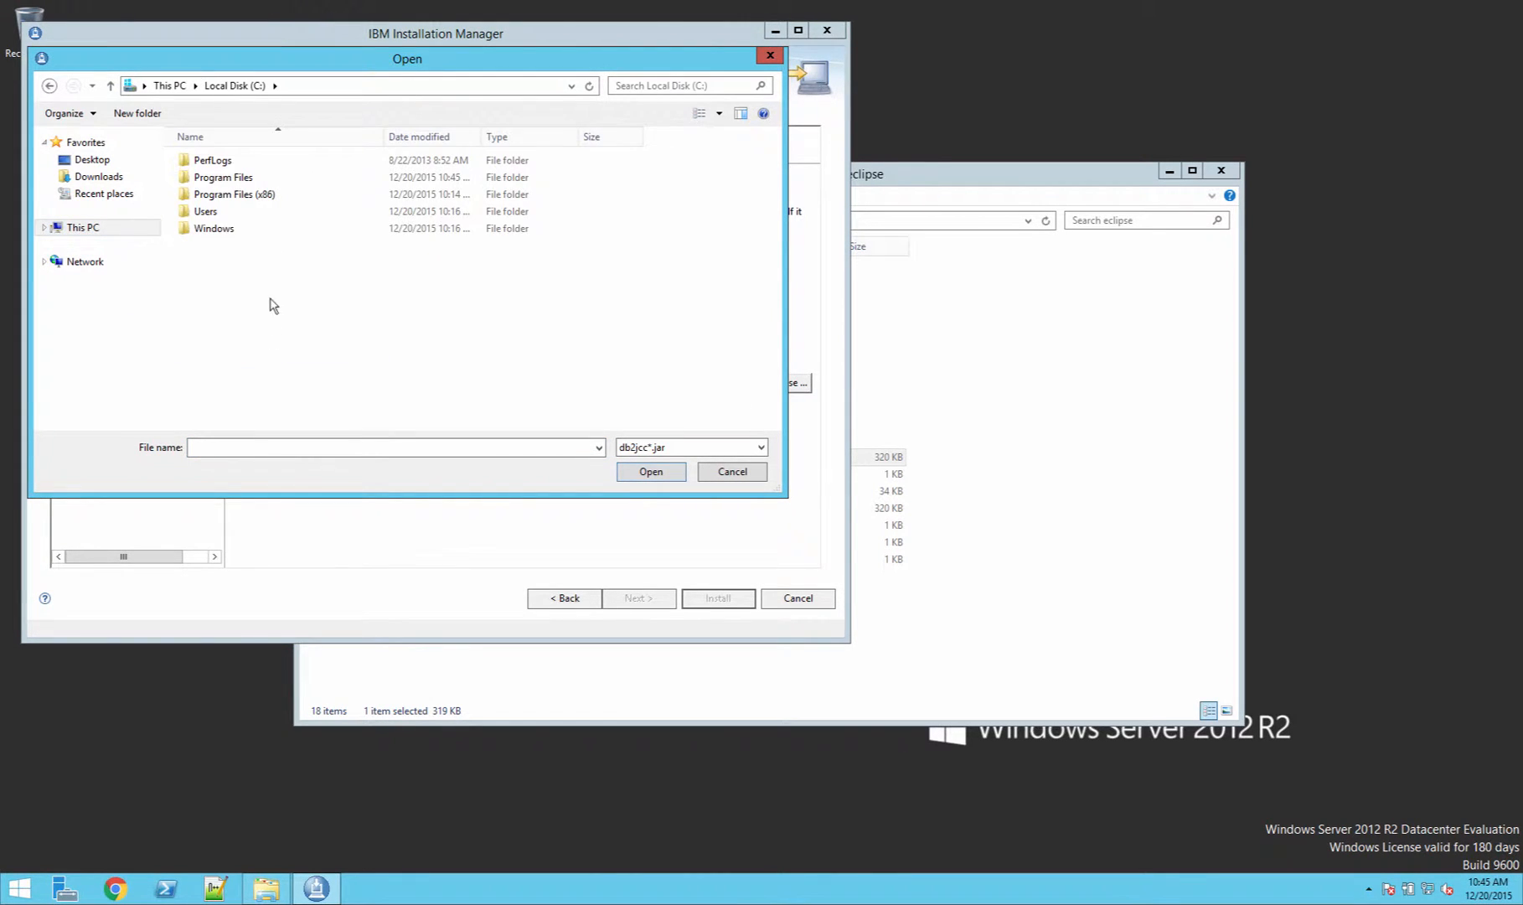
pyautogui.doubleClick(237, 179)
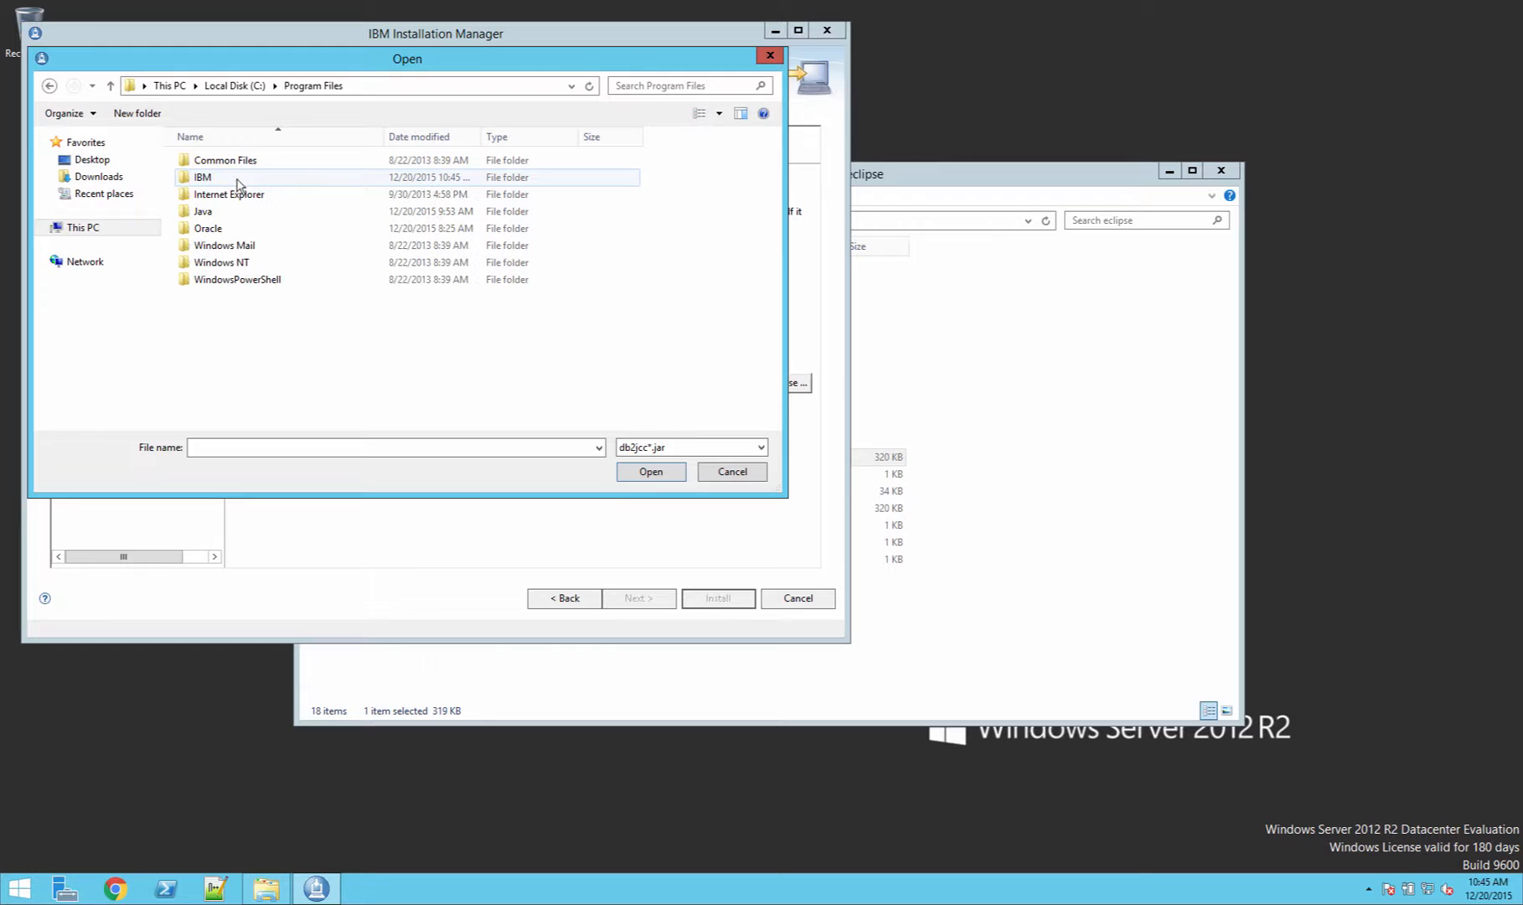
pyautogui.doubleClick(217, 178)
pyautogui.doubleClick(209, 228)
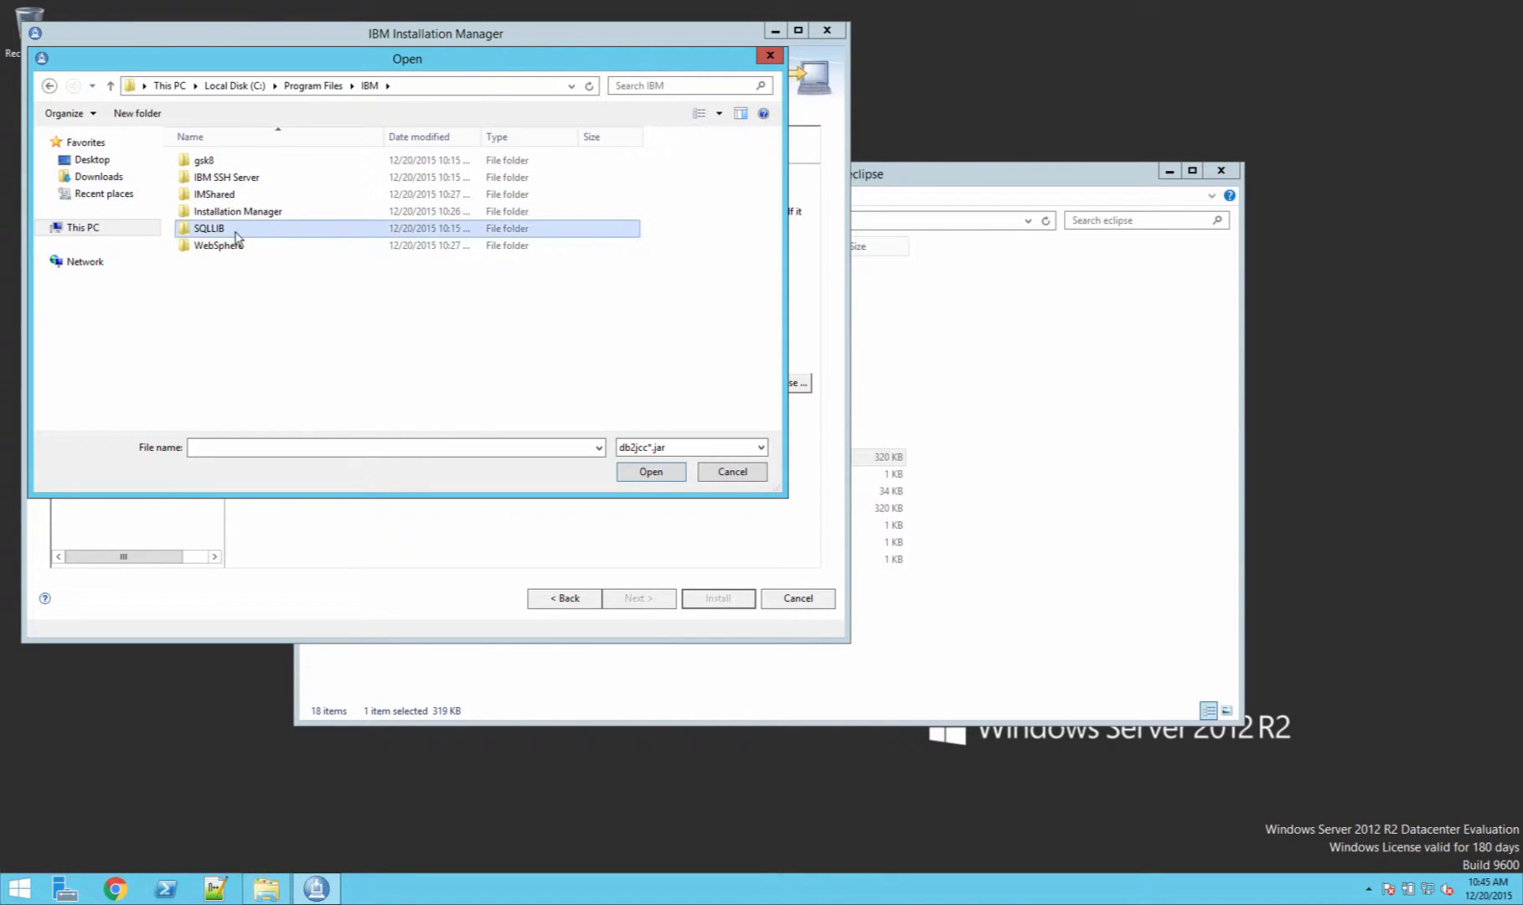
pyautogui.scroll(-2, 251, 335)
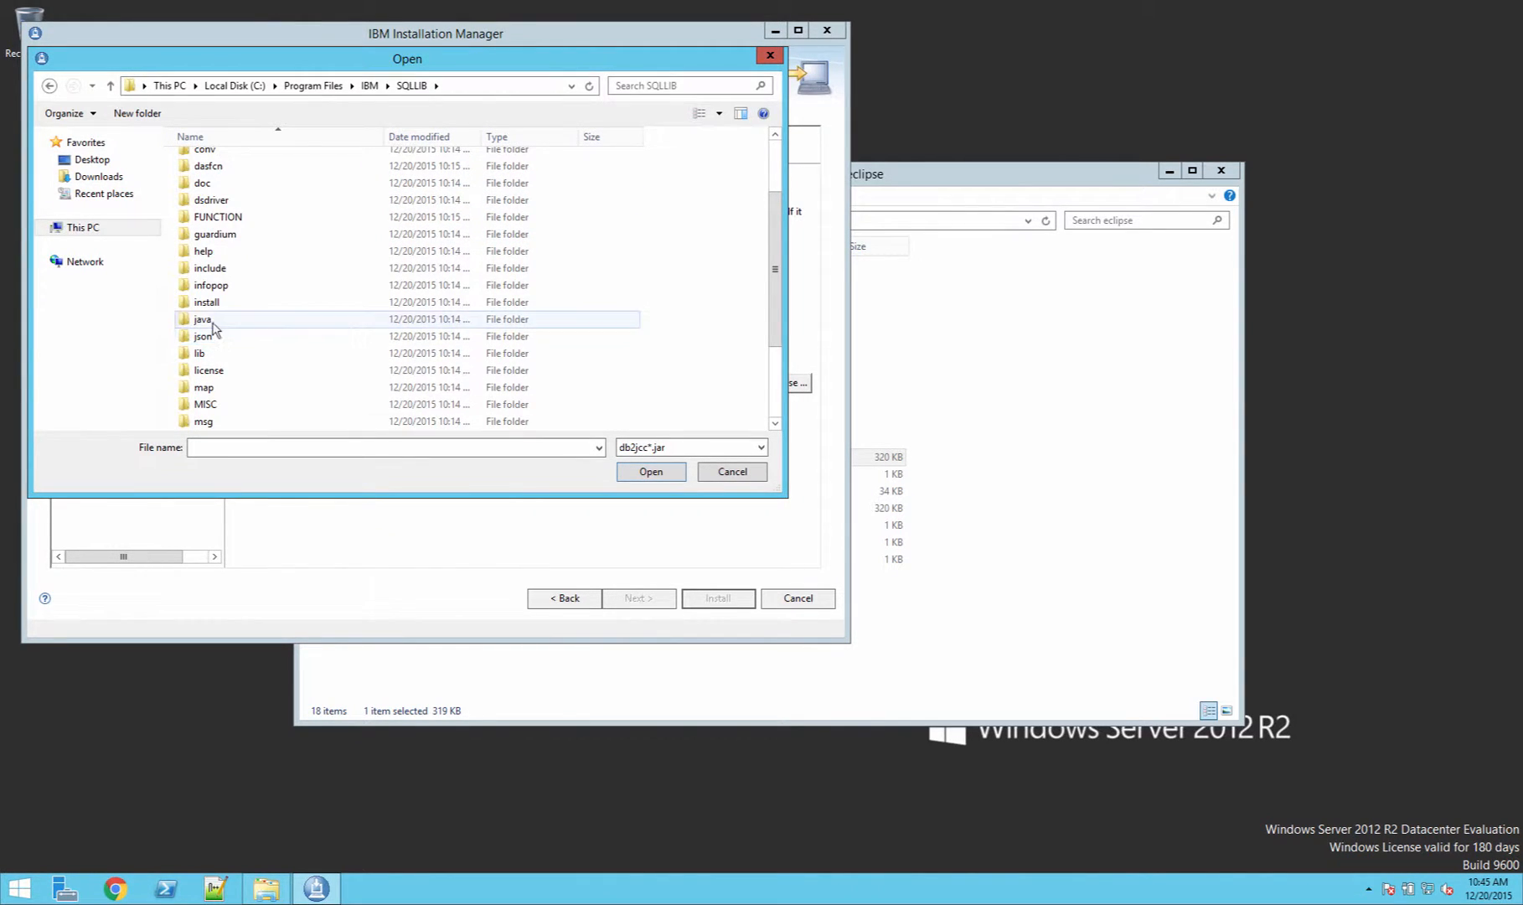
pyautogui.doubleClick(205, 320)
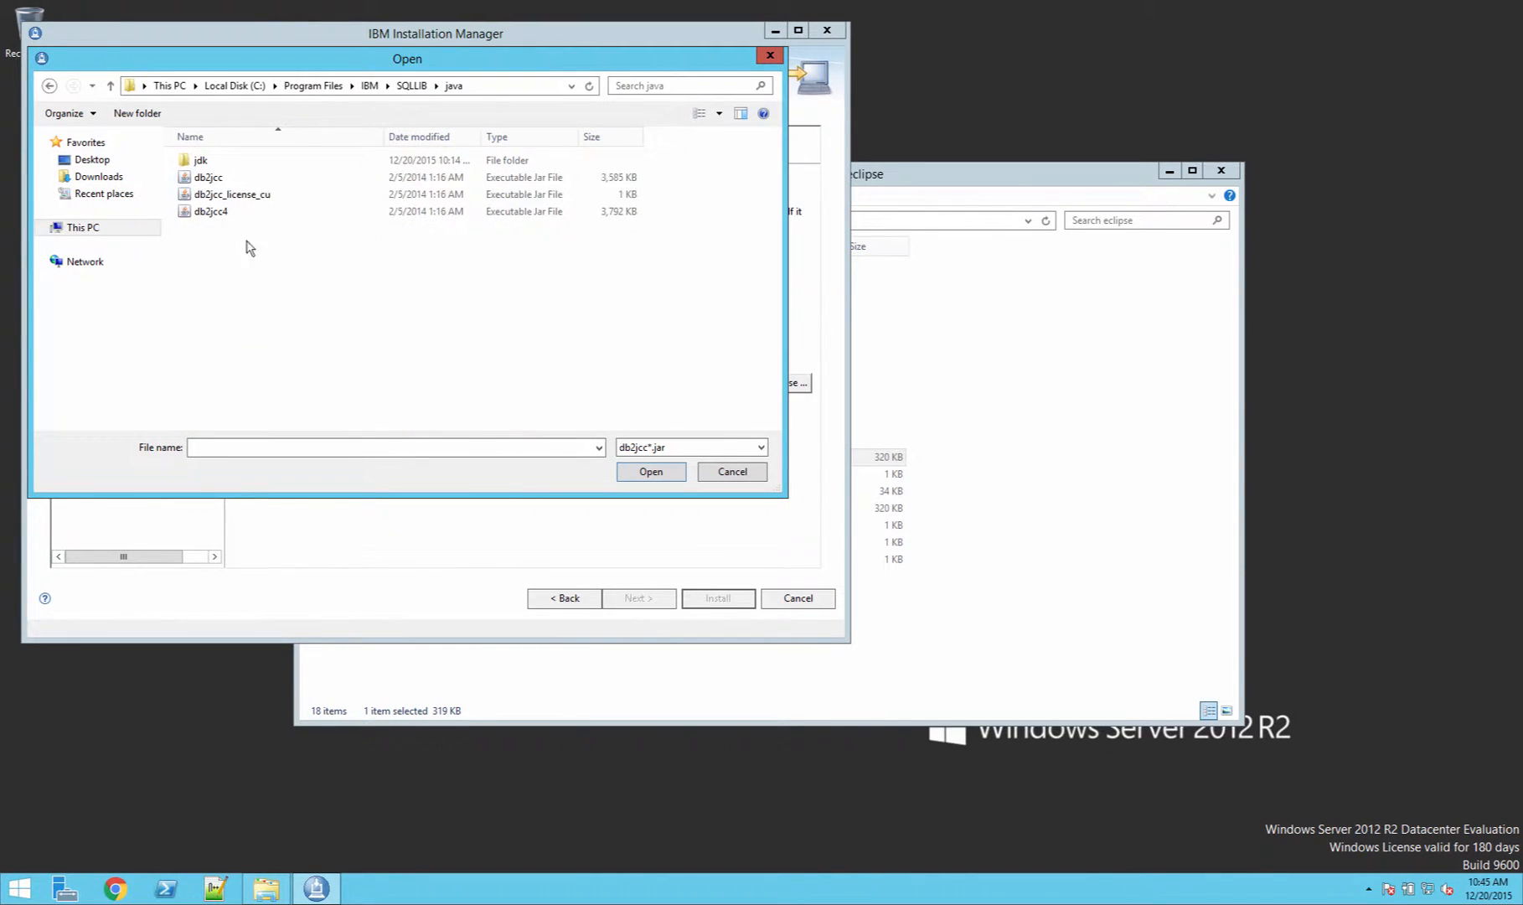
pyautogui.doubleClick(211, 211)
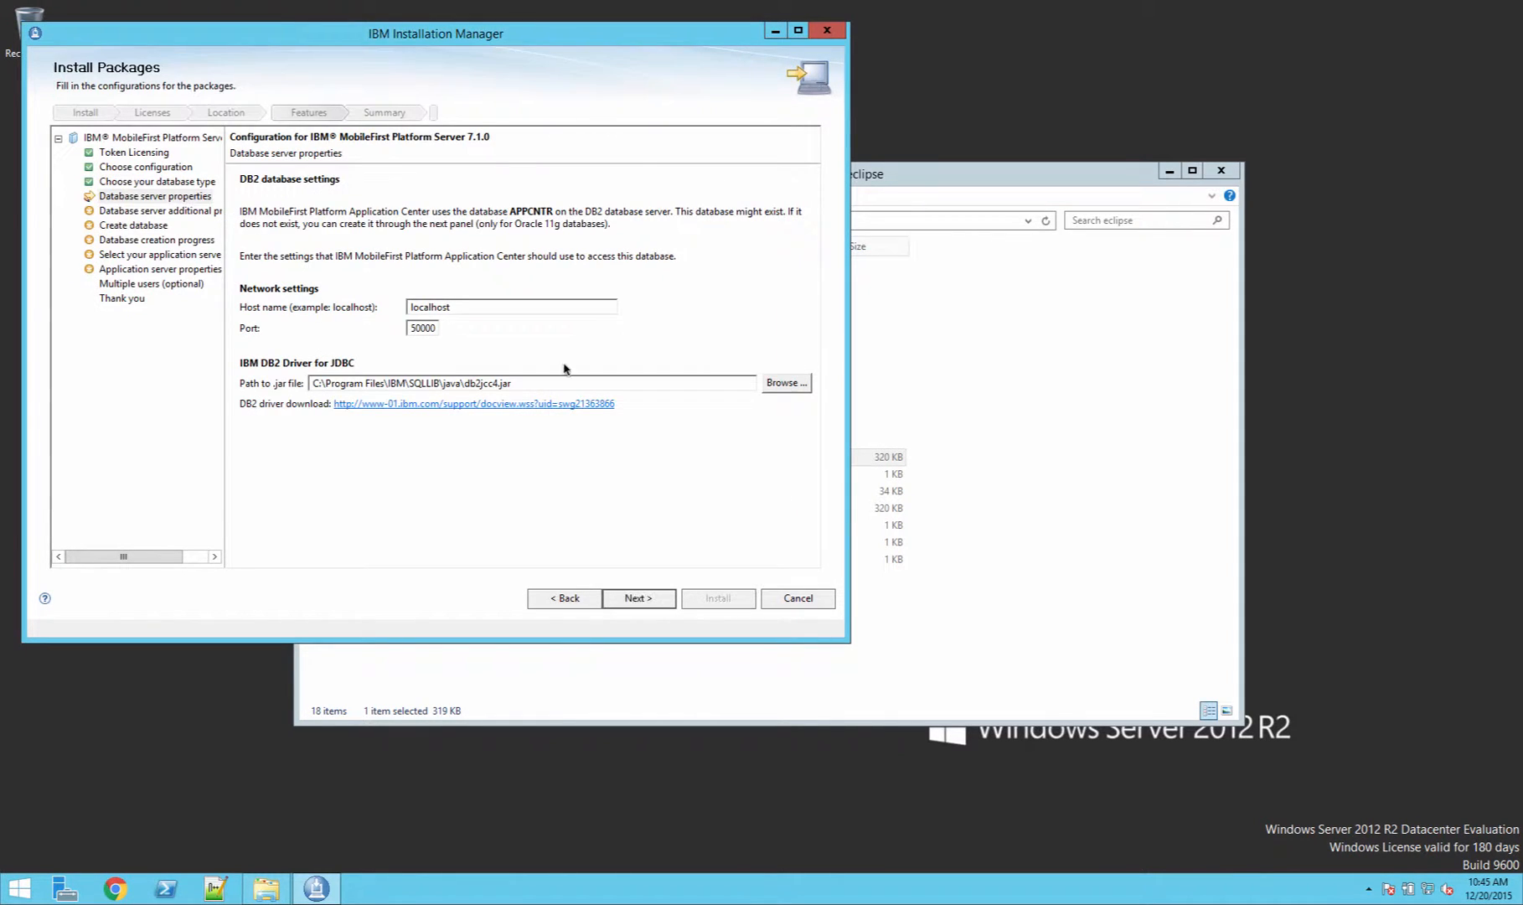
pyautogui.click(652, 603)
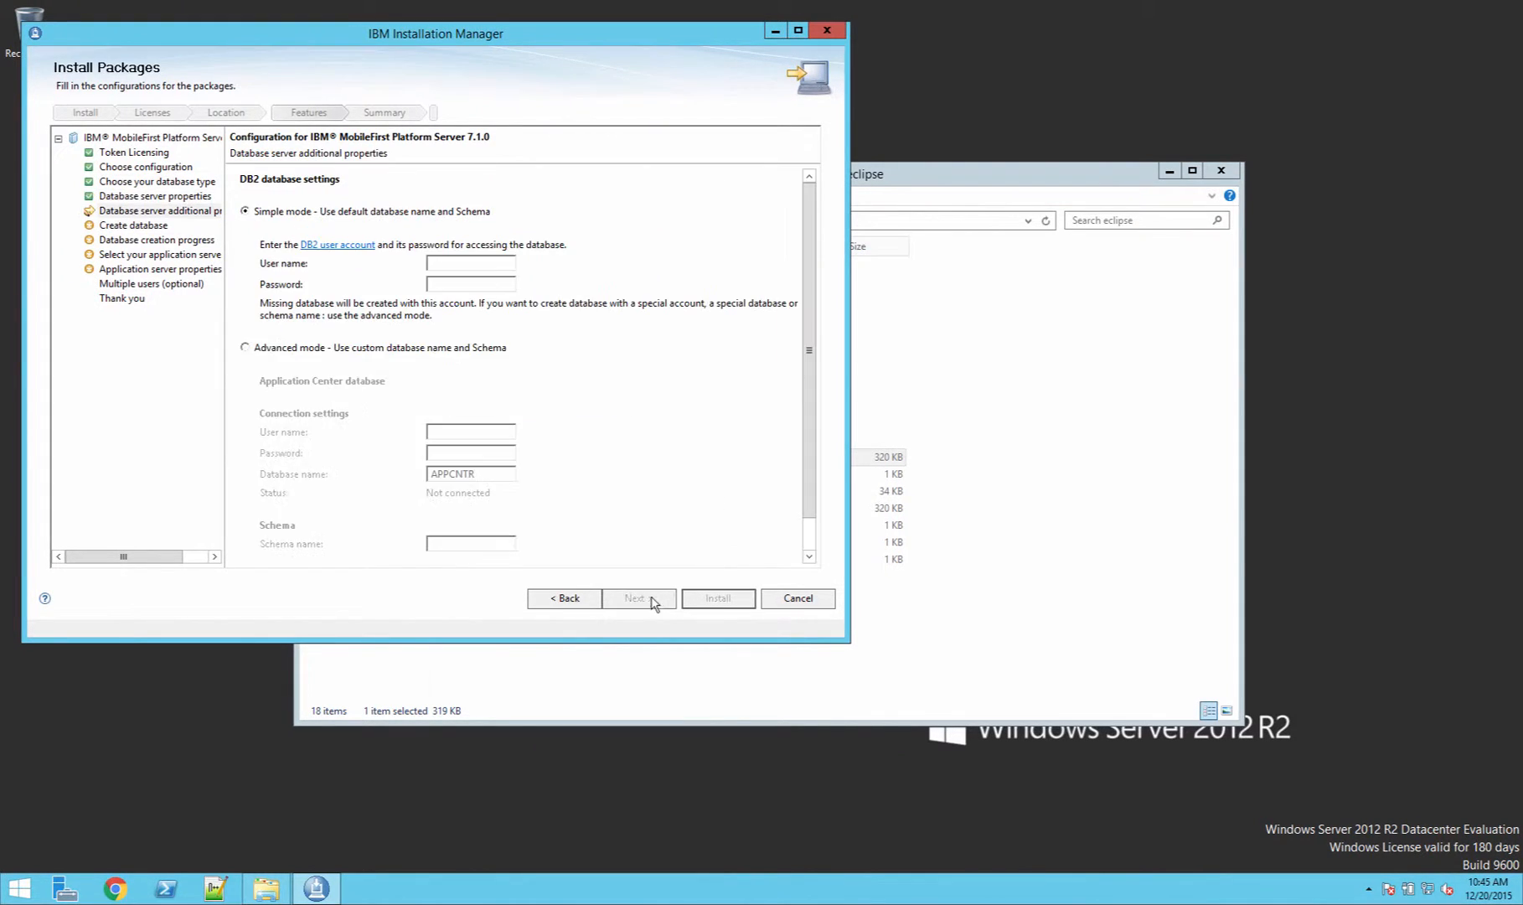
# Step: Enter db2admin as the DB2 user name and the account password, then continue
pyautogui.write('db')
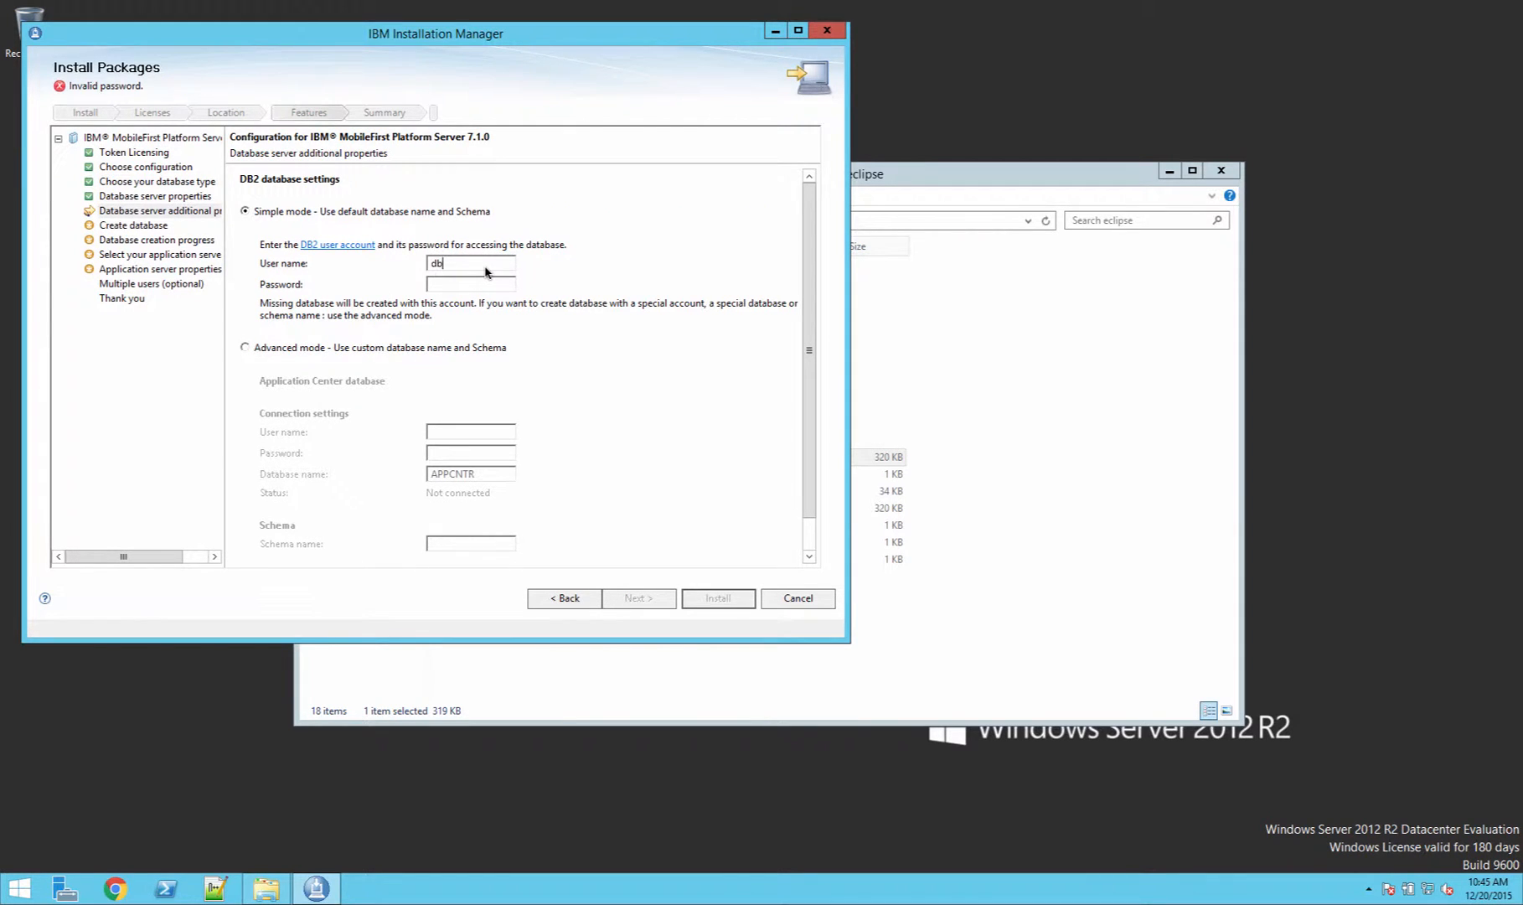
pyautogui.write('2admin')
pyautogui.click(478, 286)
pyautogui.write('****')
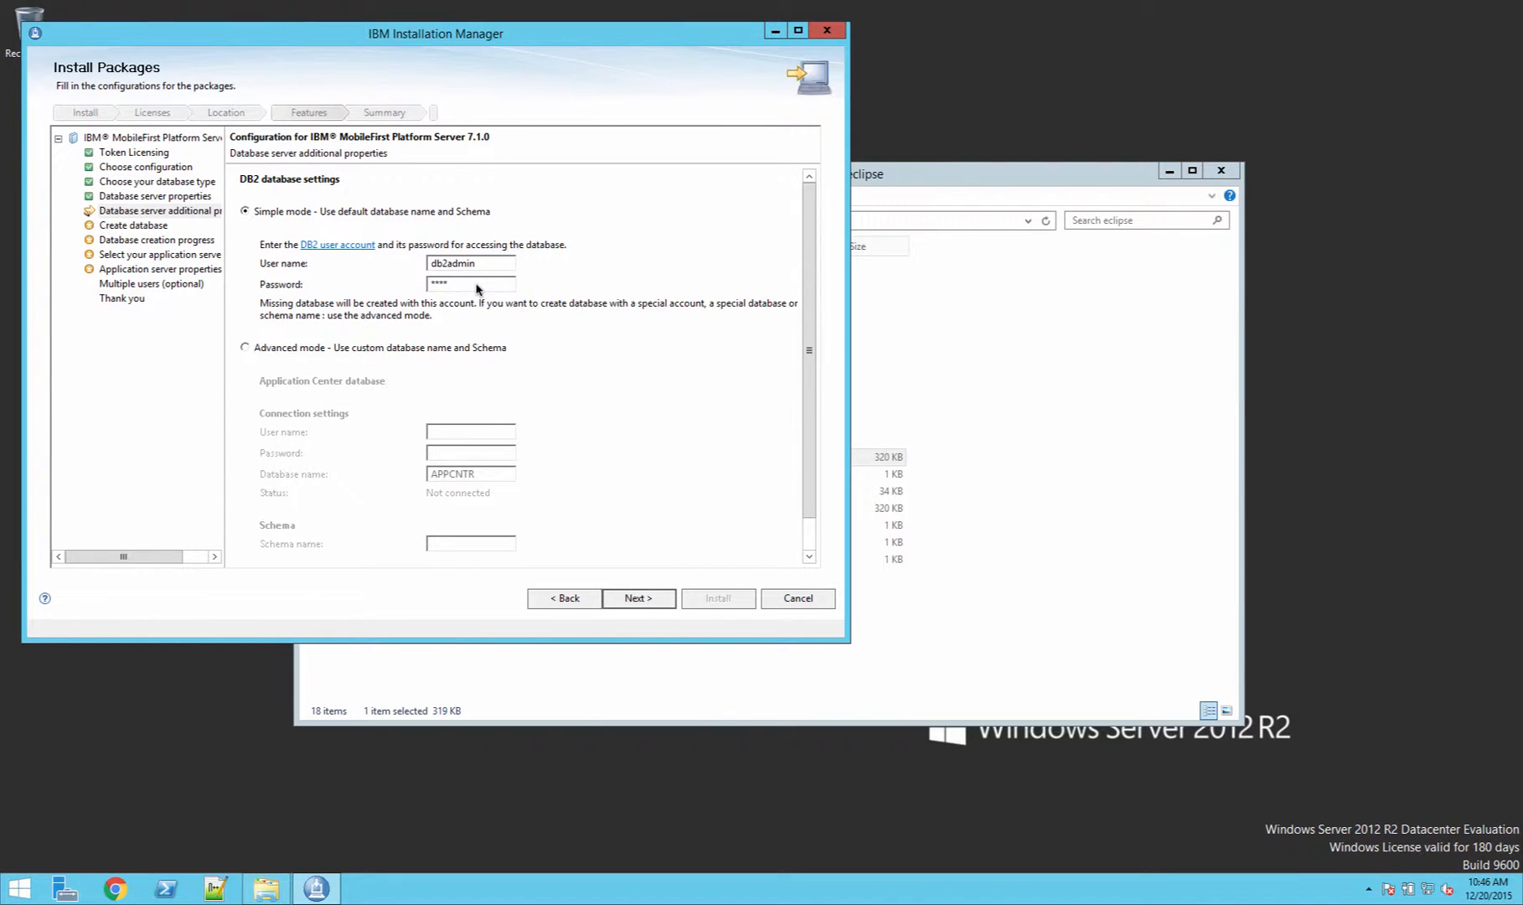
pyautogui.write('****')
pyautogui.click(667, 593)
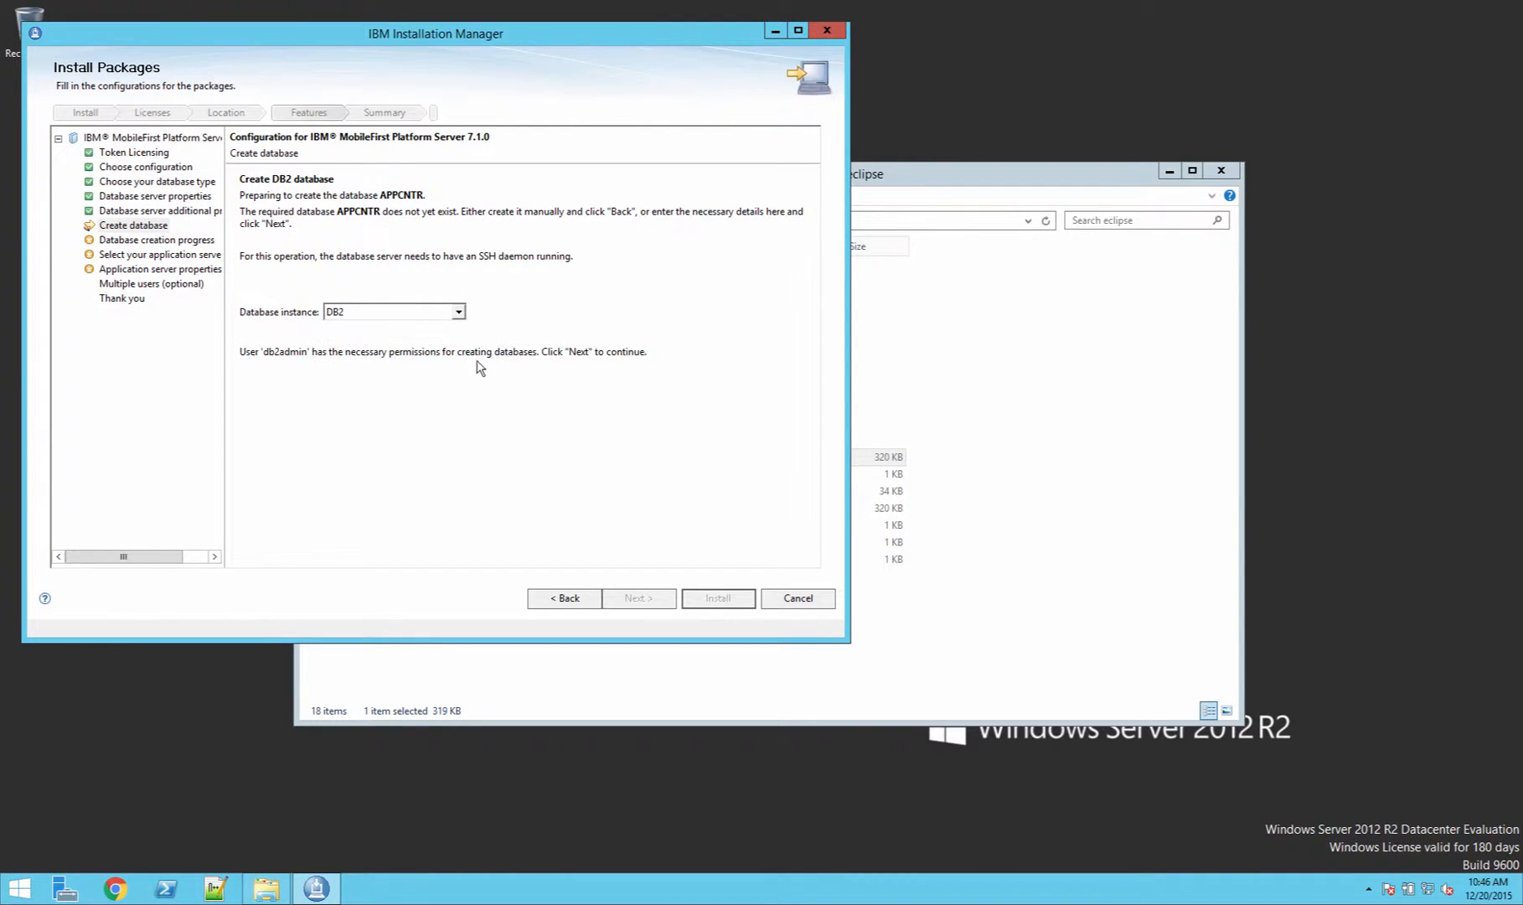
# Step: Create the APPCNTR database on the DB2 instance and proceed once creation finishes
pyautogui.click(643, 597)
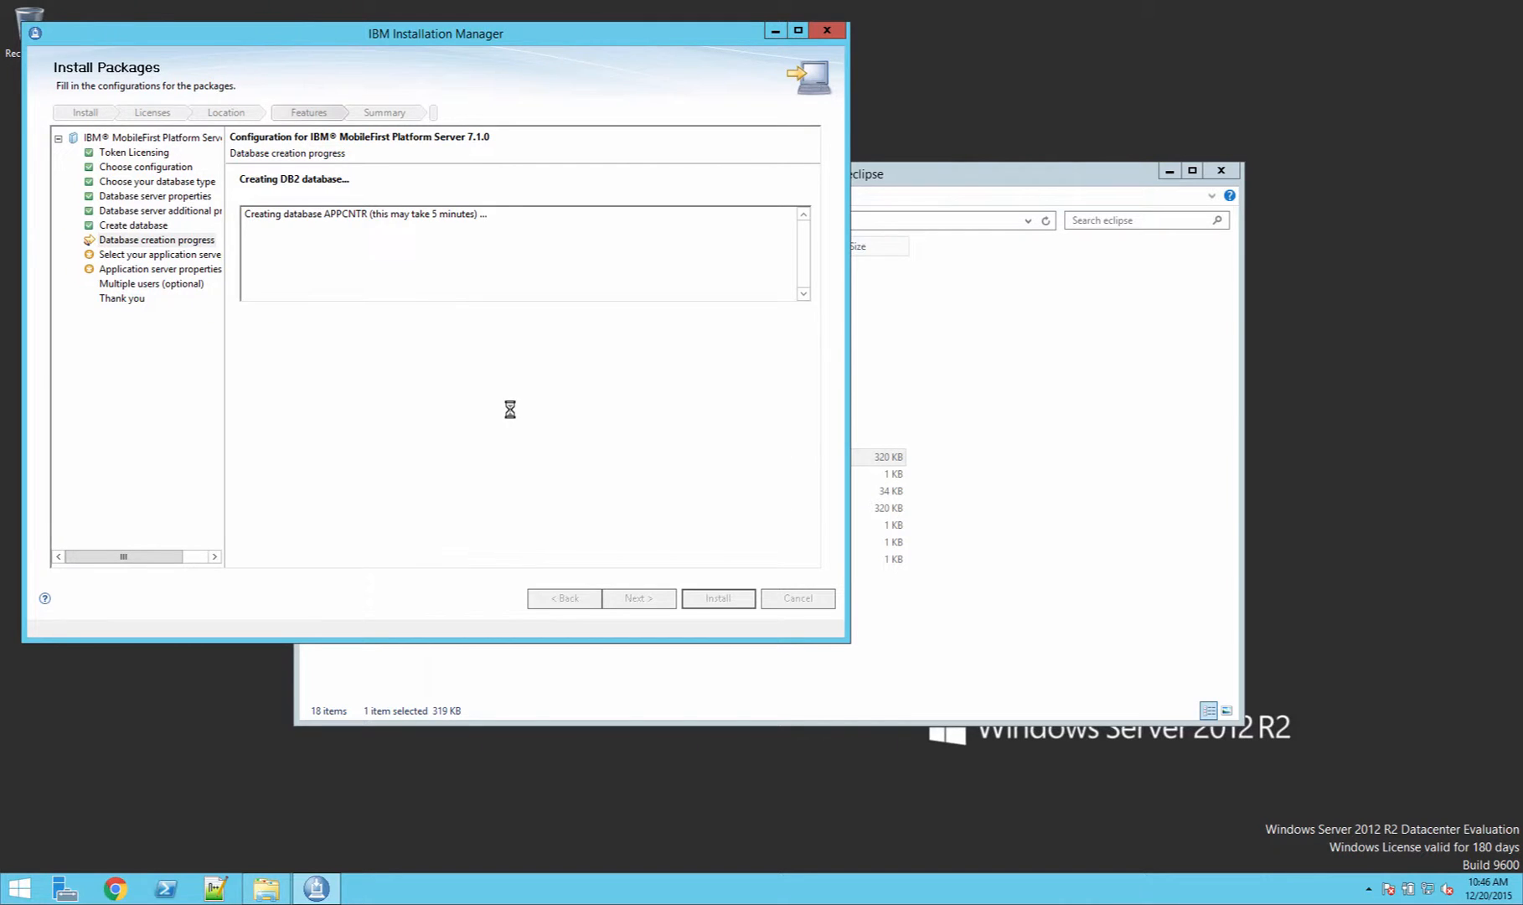
pyautogui.click(662, 598)
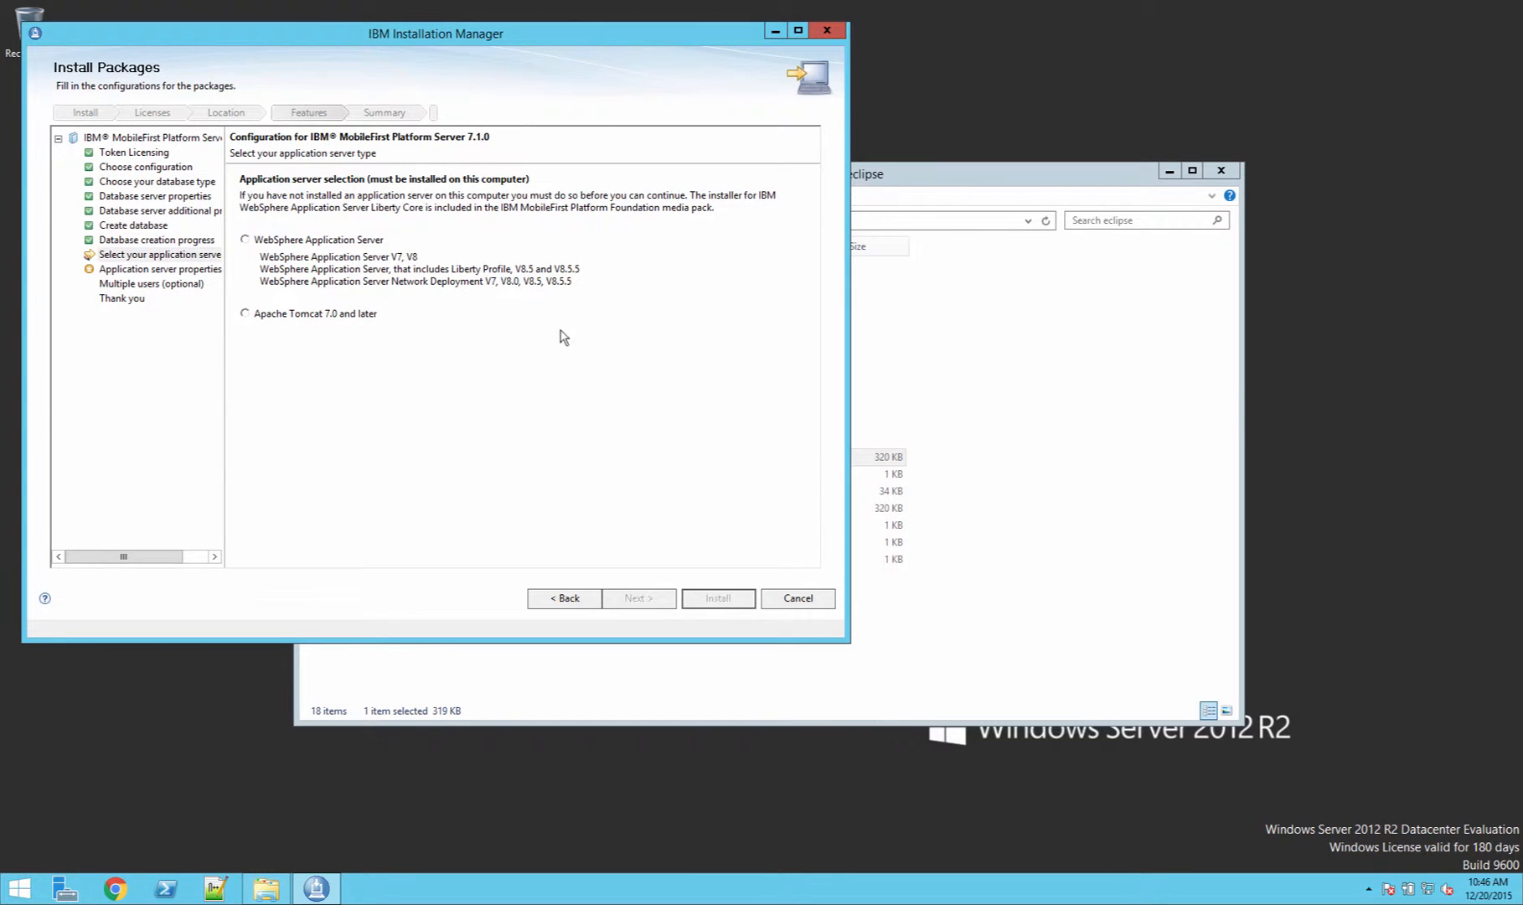
# Step: Select WebSphere Application Server as the application server type and continue
pyautogui.click(320, 245)
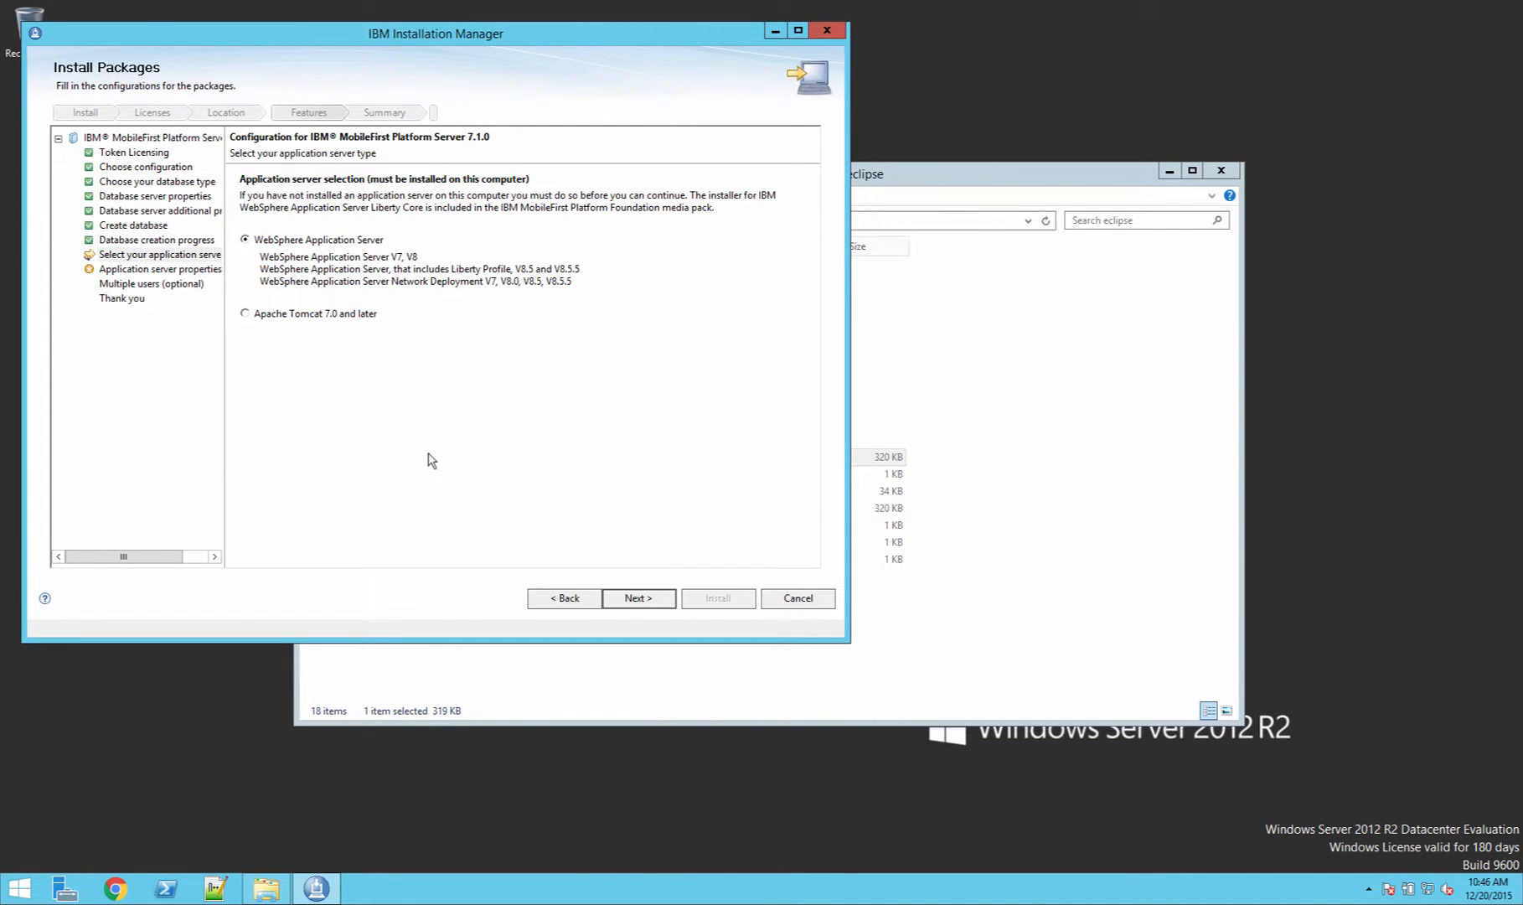
pyautogui.click(637, 598)
# Step: Set the WebSphere directory to C:\Program Files\IBM\WebSphere\Liberty and the server name to mfp, then continue
pyautogui.click(748, 219)
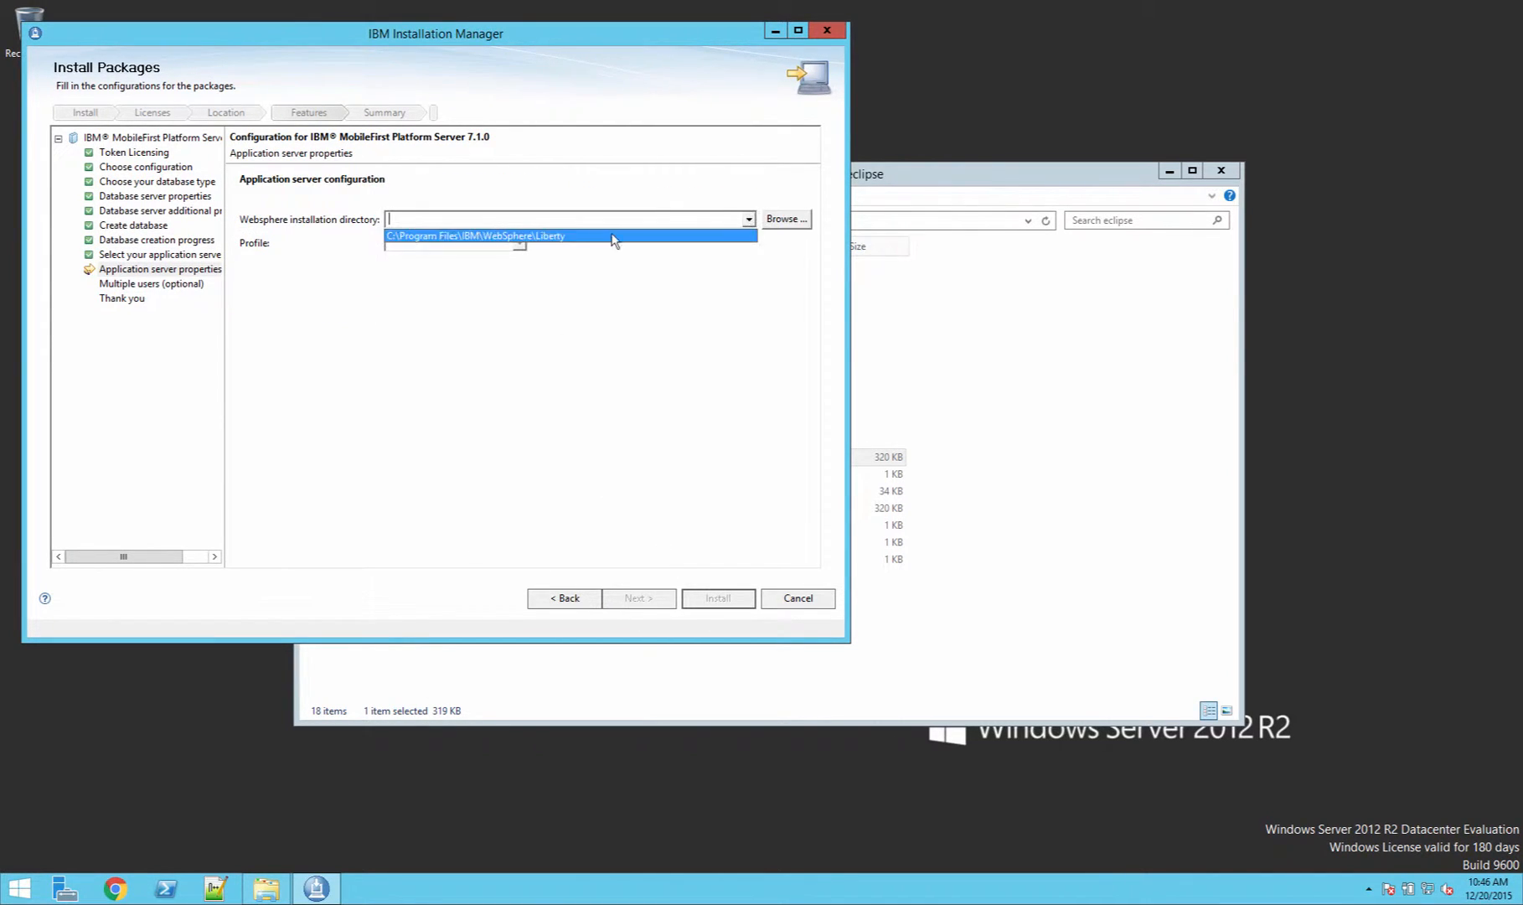
pyautogui.click(569, 237)
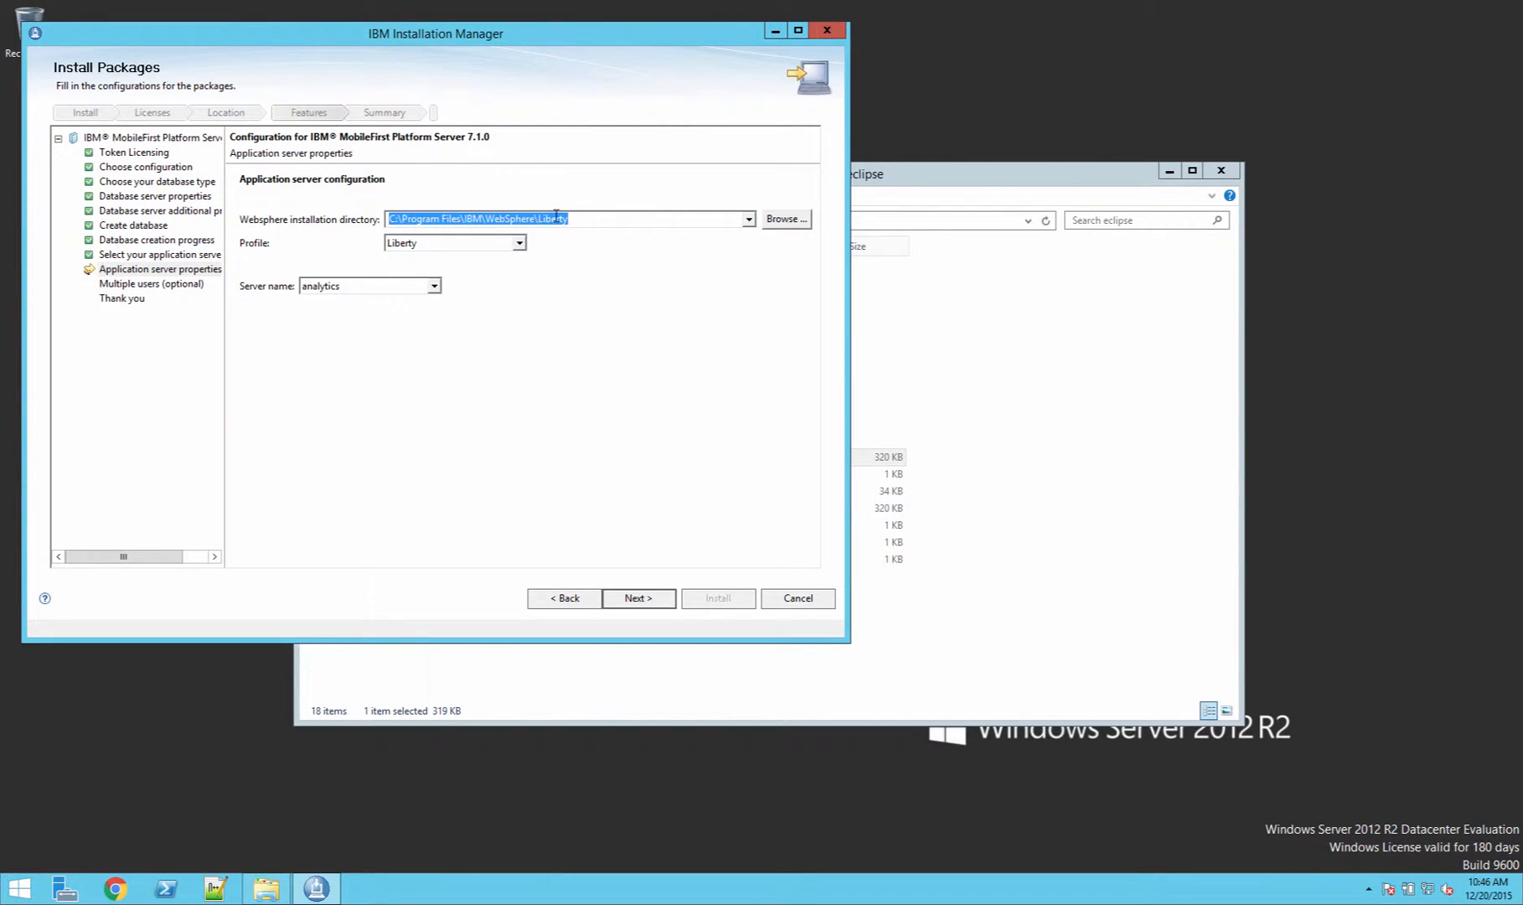
pyautogui.click(433, 286)
pyautogui.click(368, 315)
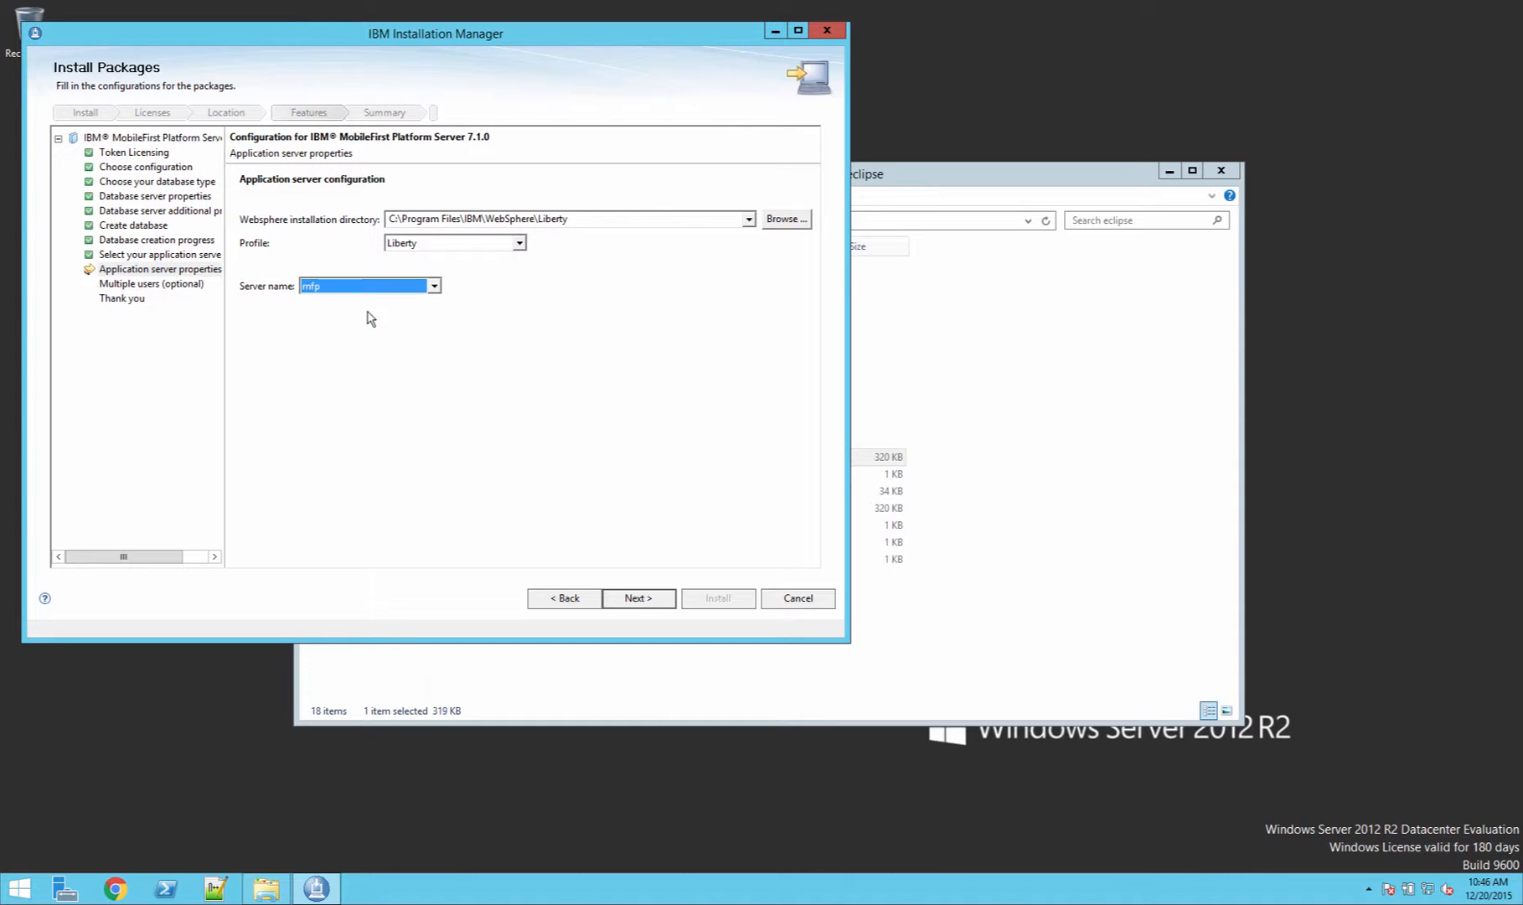
pyautogui.click(637, 598)
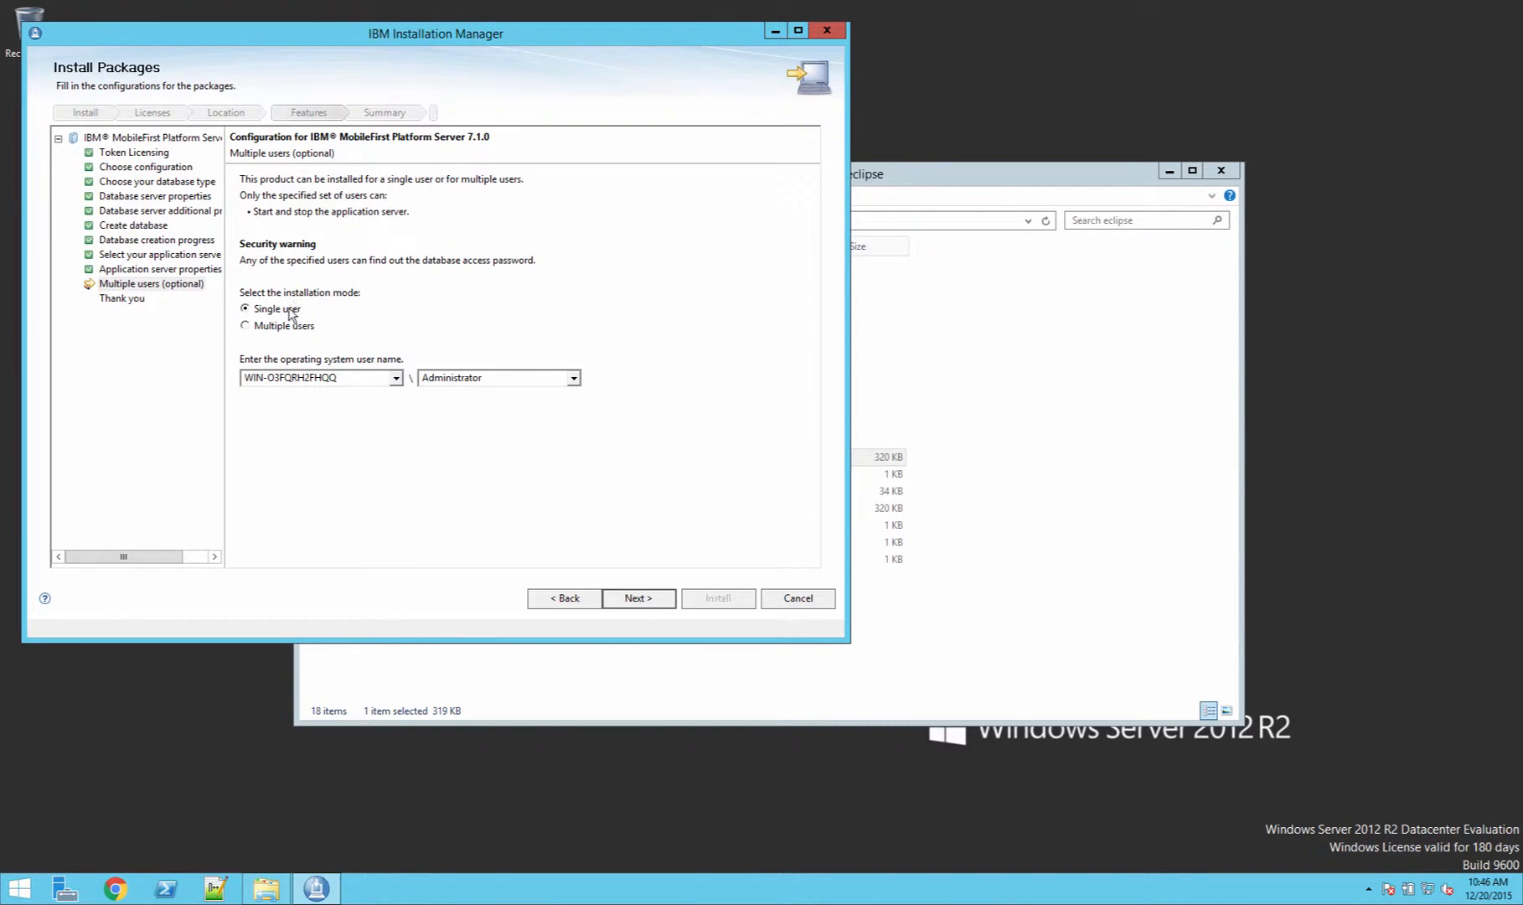
# Step: Keep the single-user installation mode and start installing the package from the summary
pyautogui.click(638, 598)
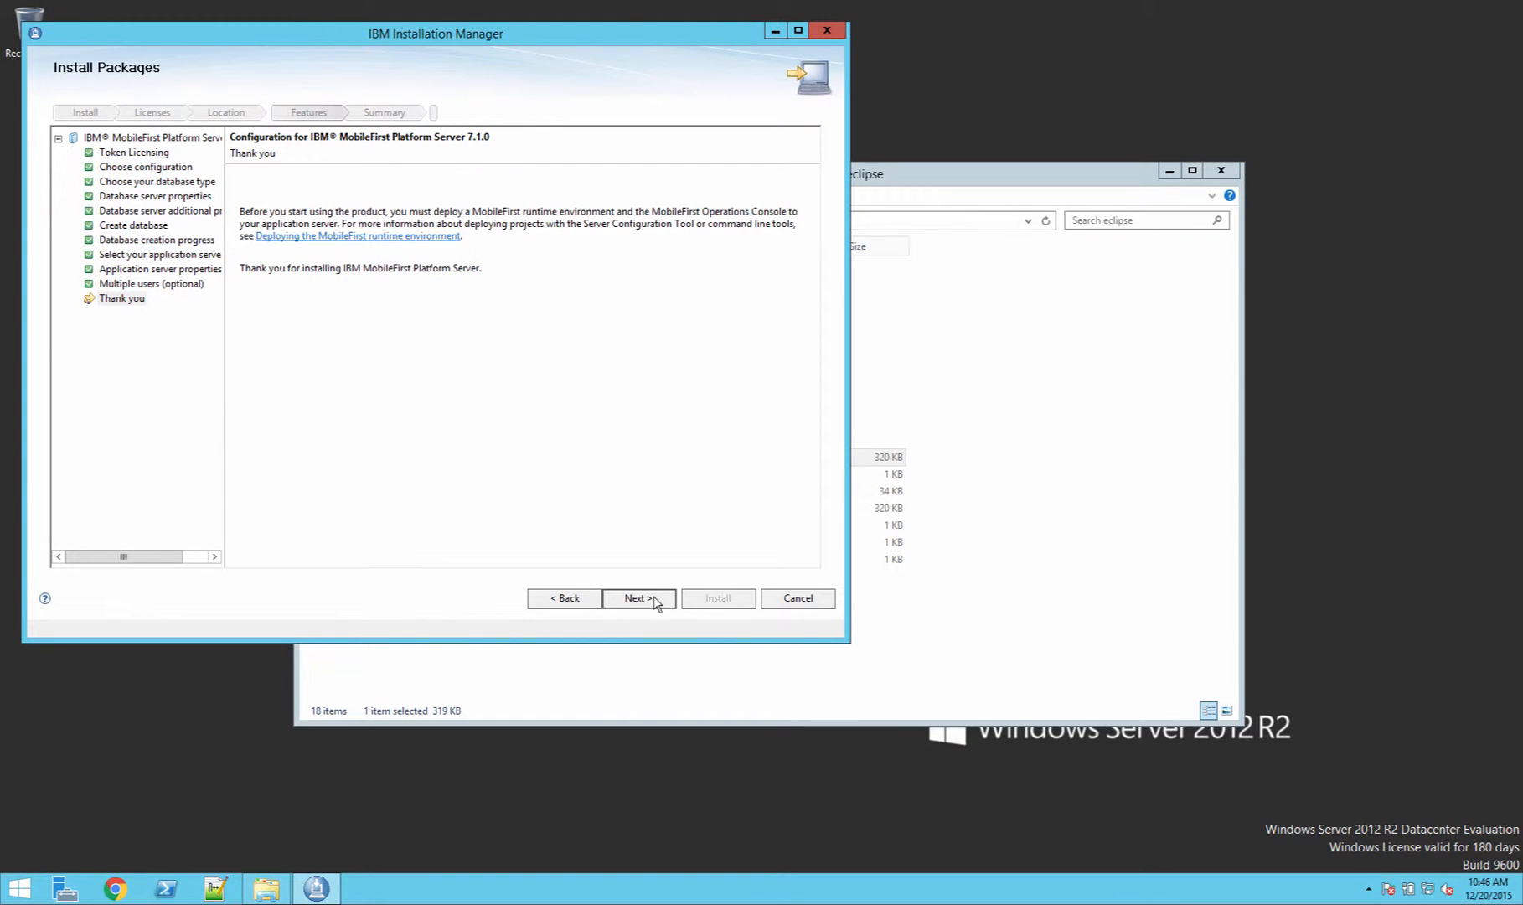
pyautogui.click(652, 602)
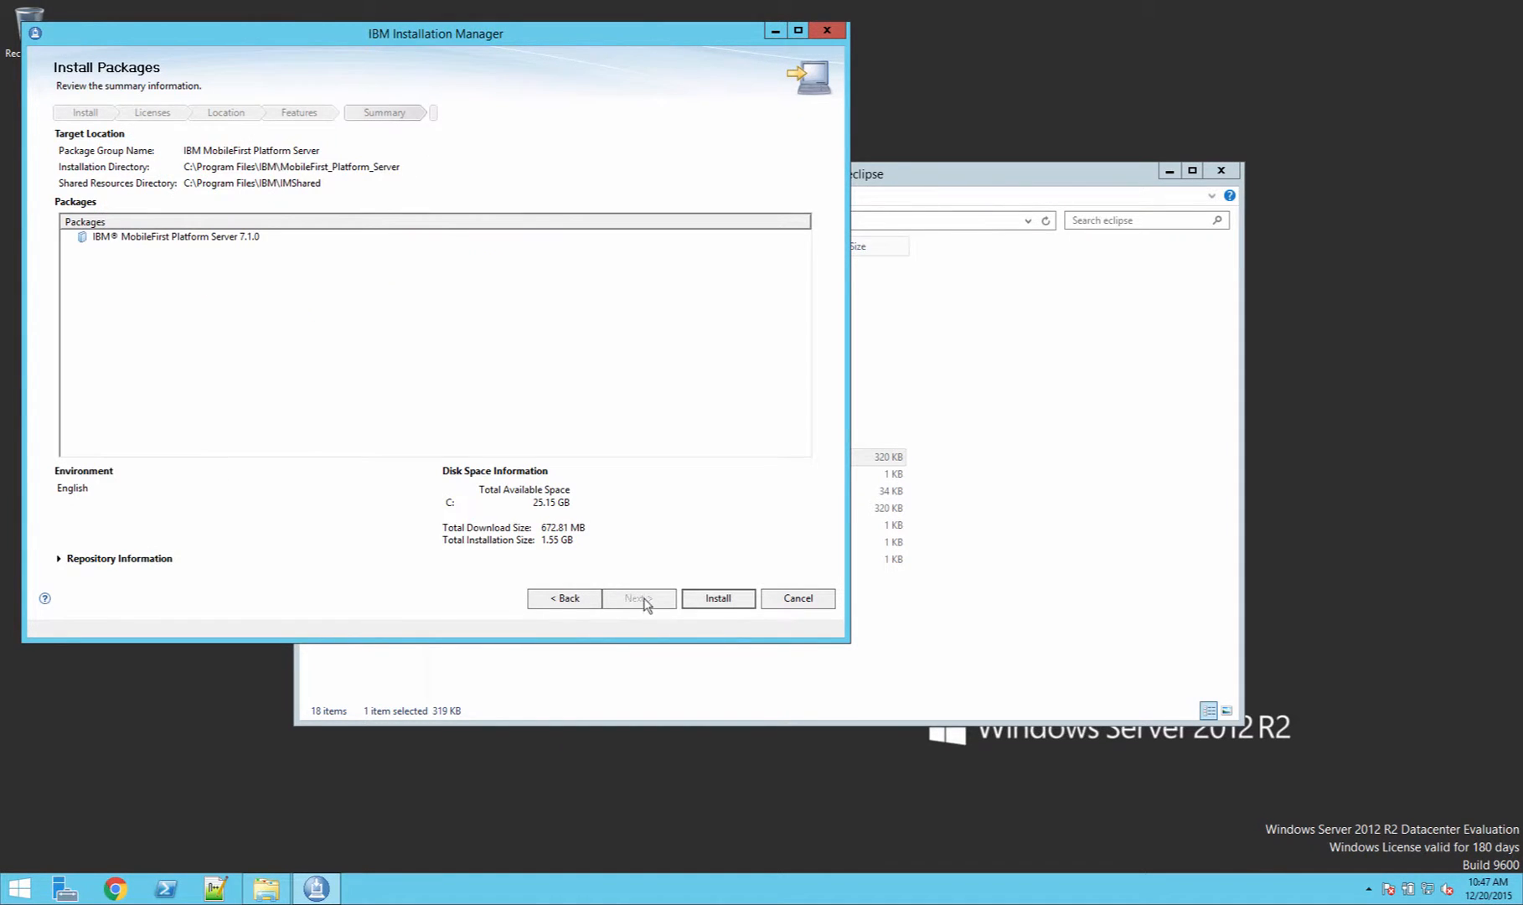
pyautogui.click(716, 600)
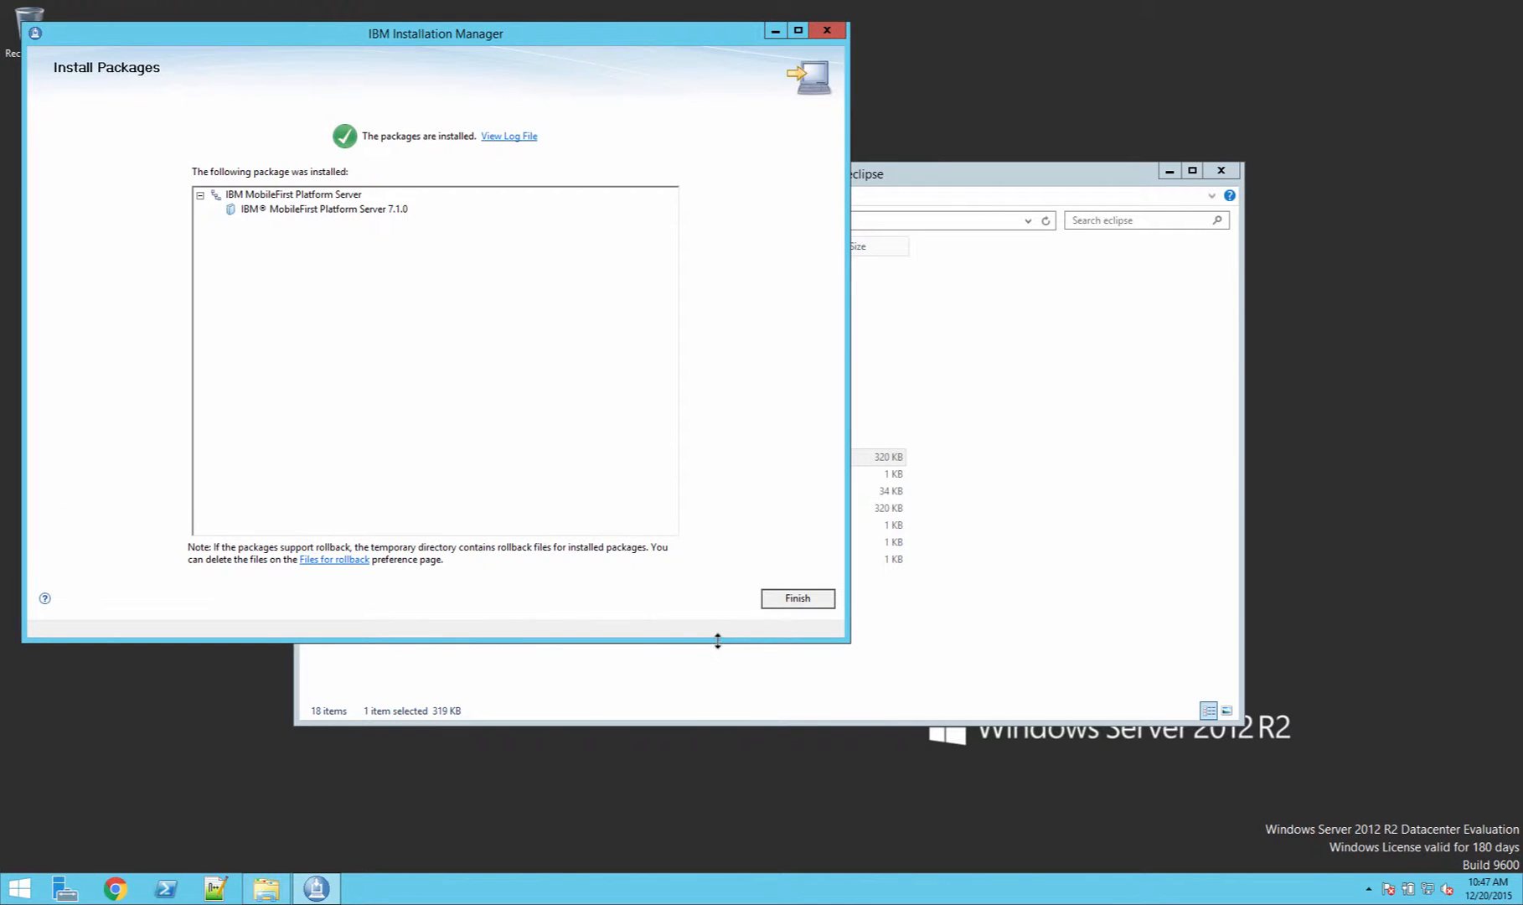
# Step: Finish the installation wizard and close IBM Installation Manager
pyautogui.click(785, 600)
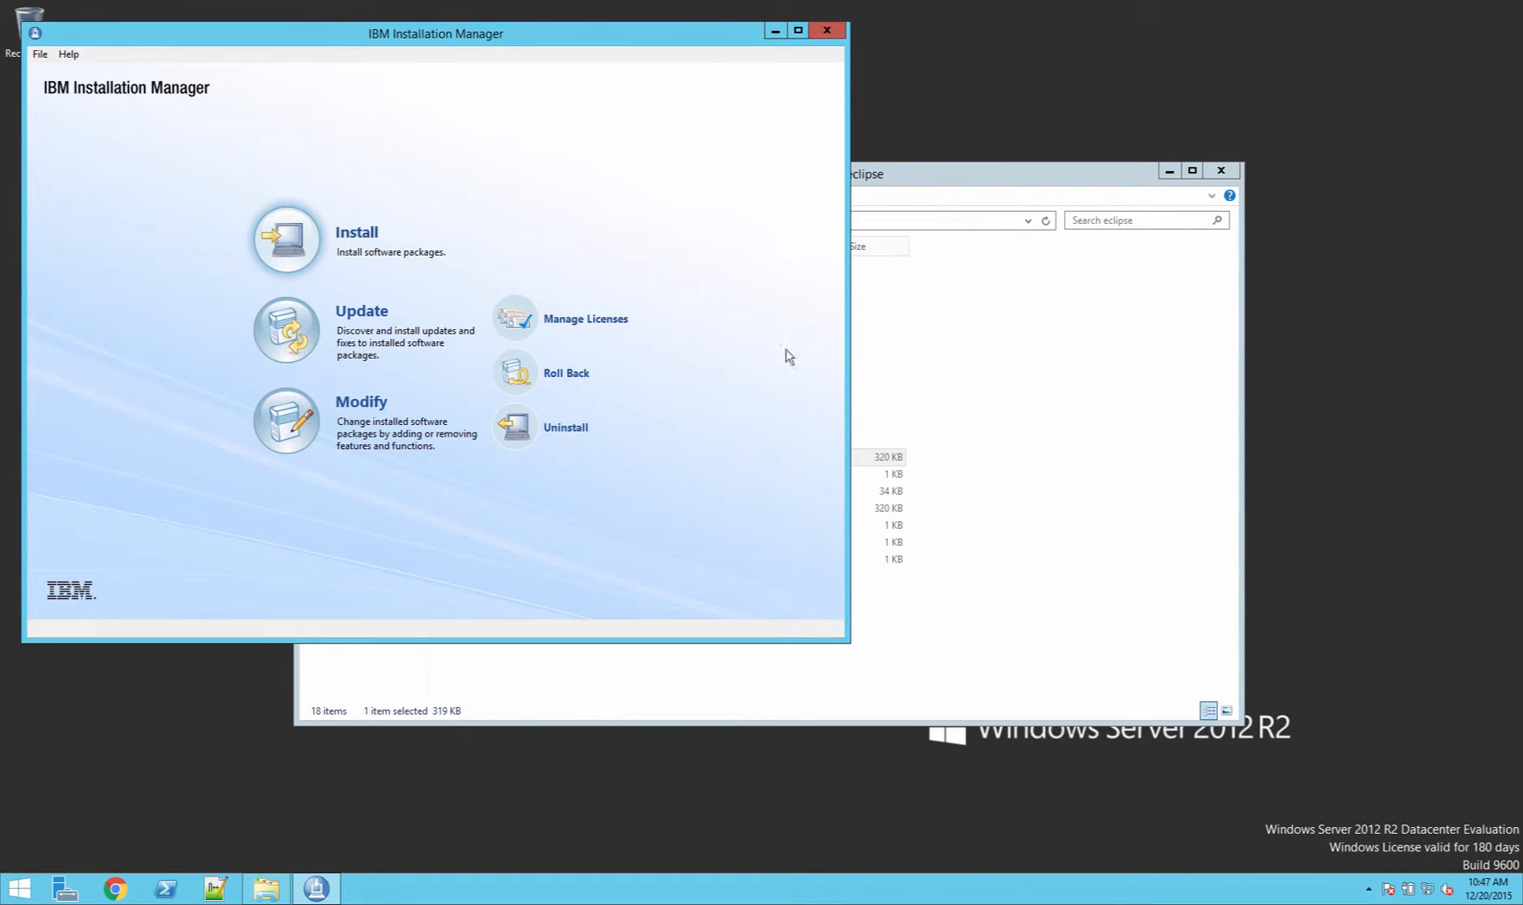
pyautogui.click(834, 31)
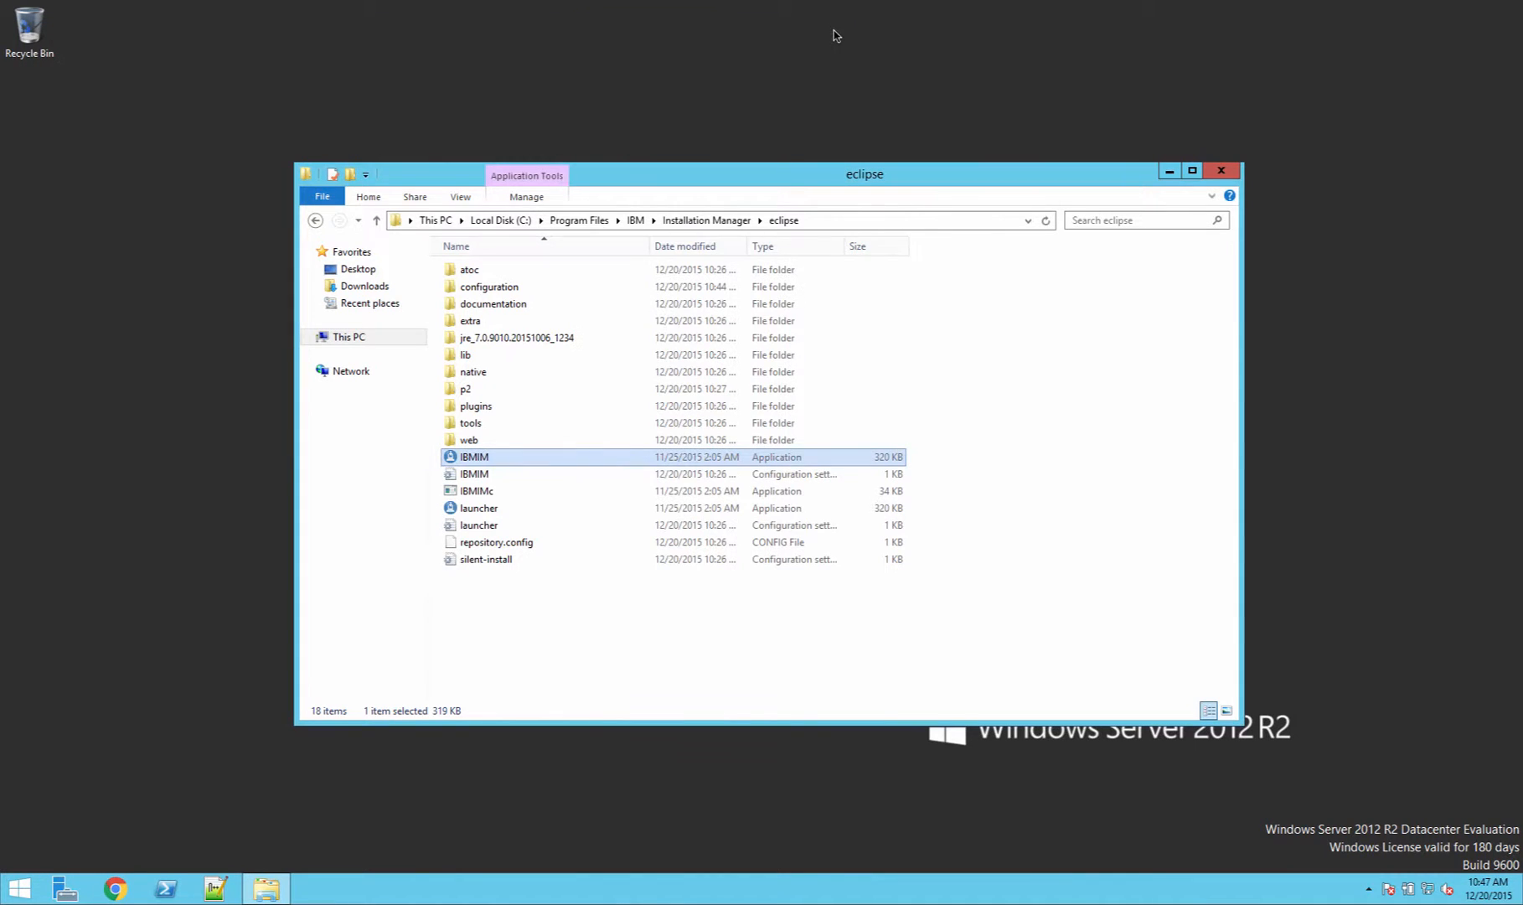
# Step: Browse to the MobileFirst_Platform_Server Analytics configuration-samples folder and open configure-liberty-analytics.xml with Notepad++
pyautogui.click(1163, 449)
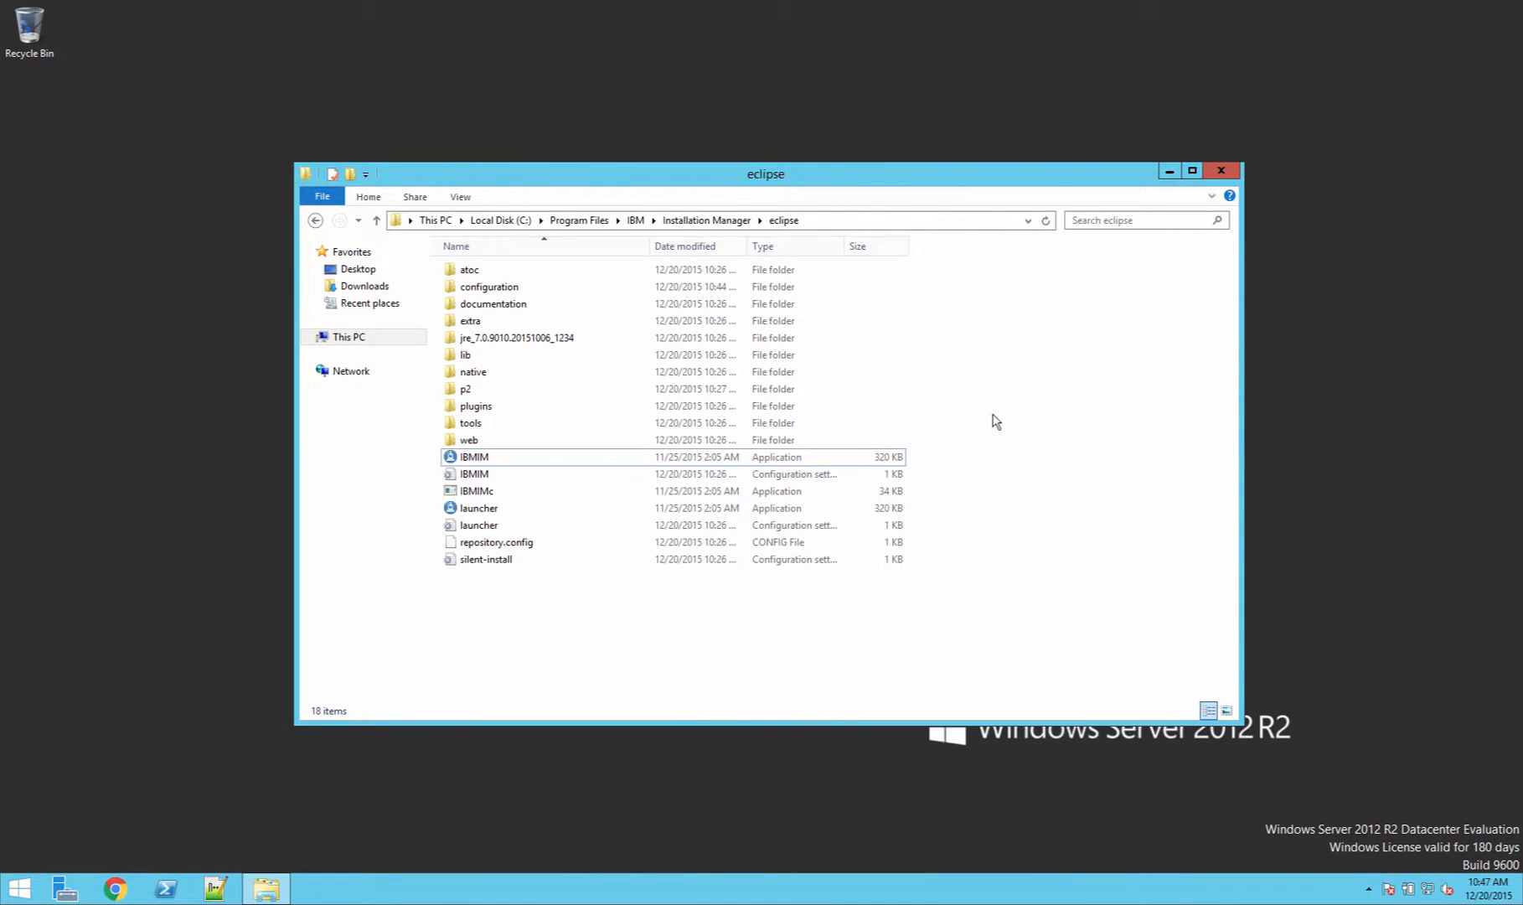
pyautogui.click(636, 220)
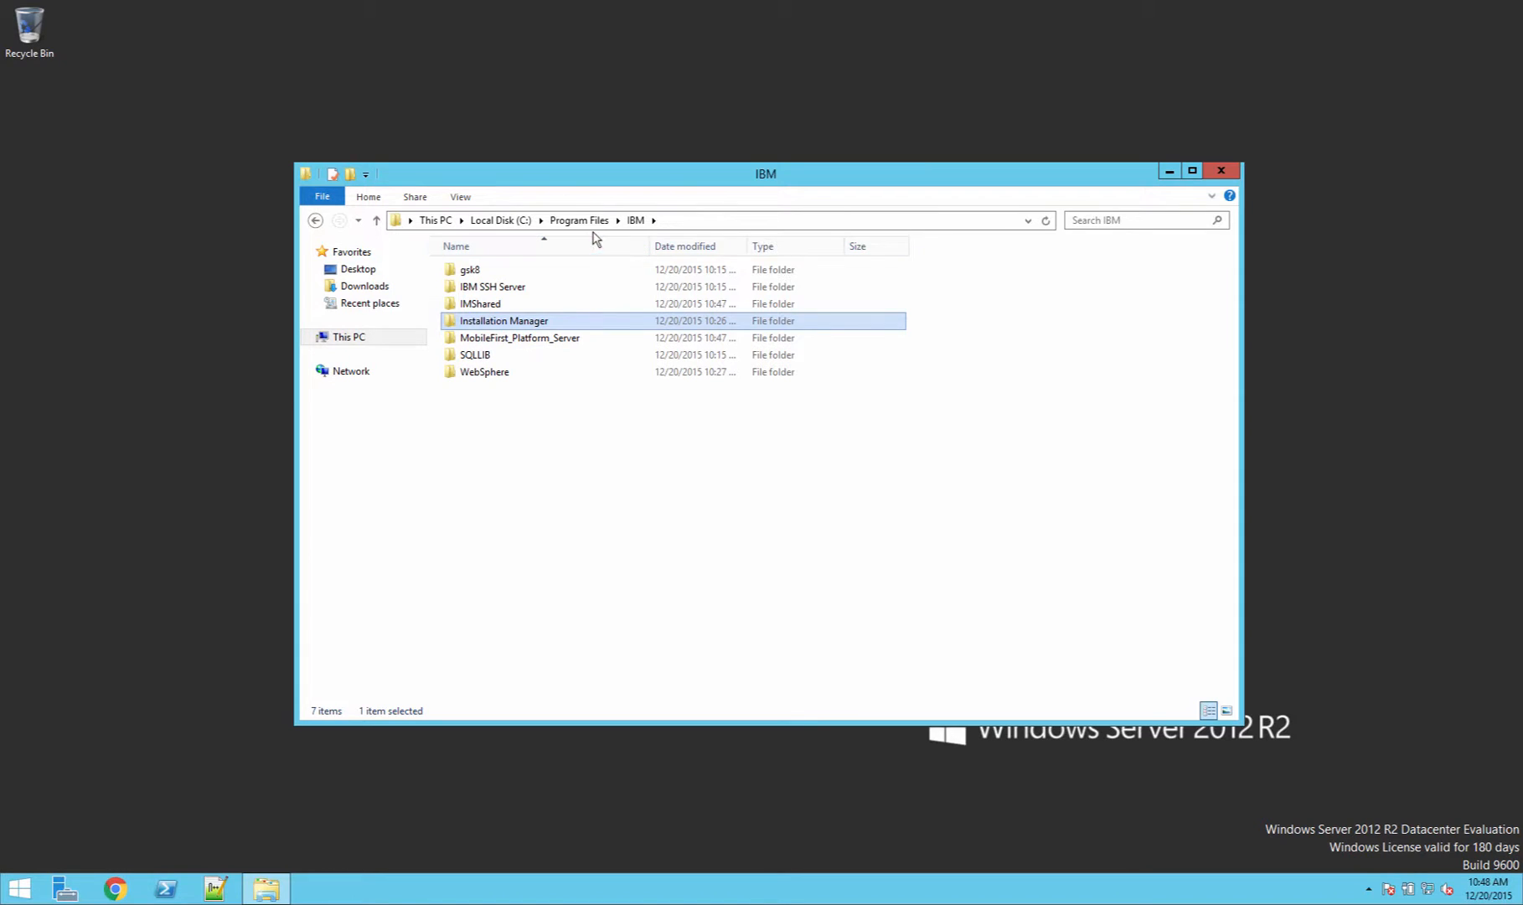
pyautogui.moveTo(533, 343)
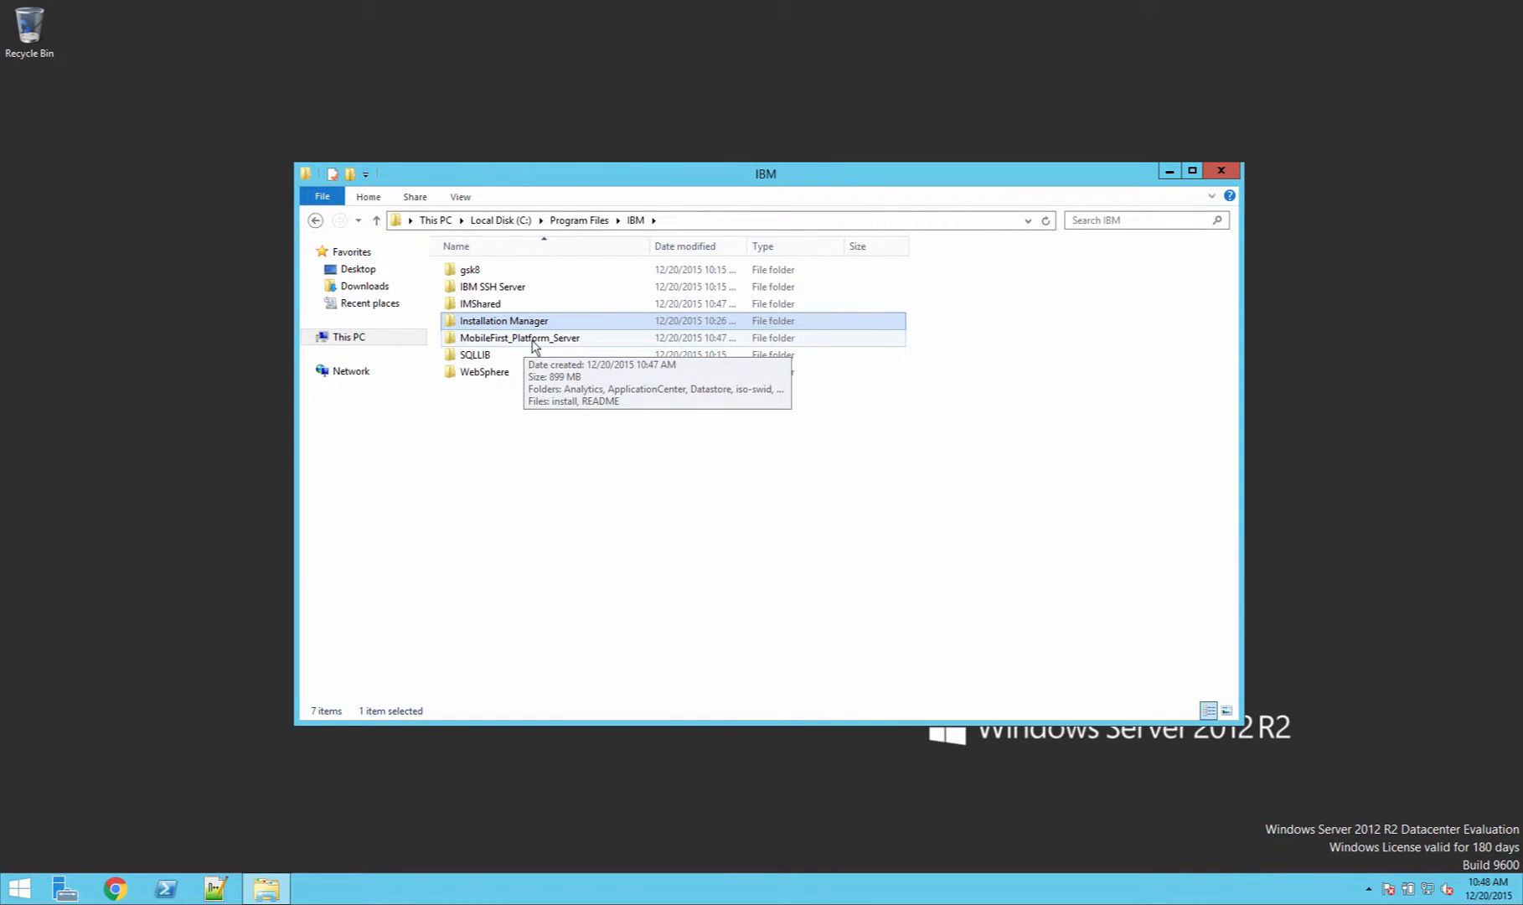
pyautogui.doubleClick(533, 344)
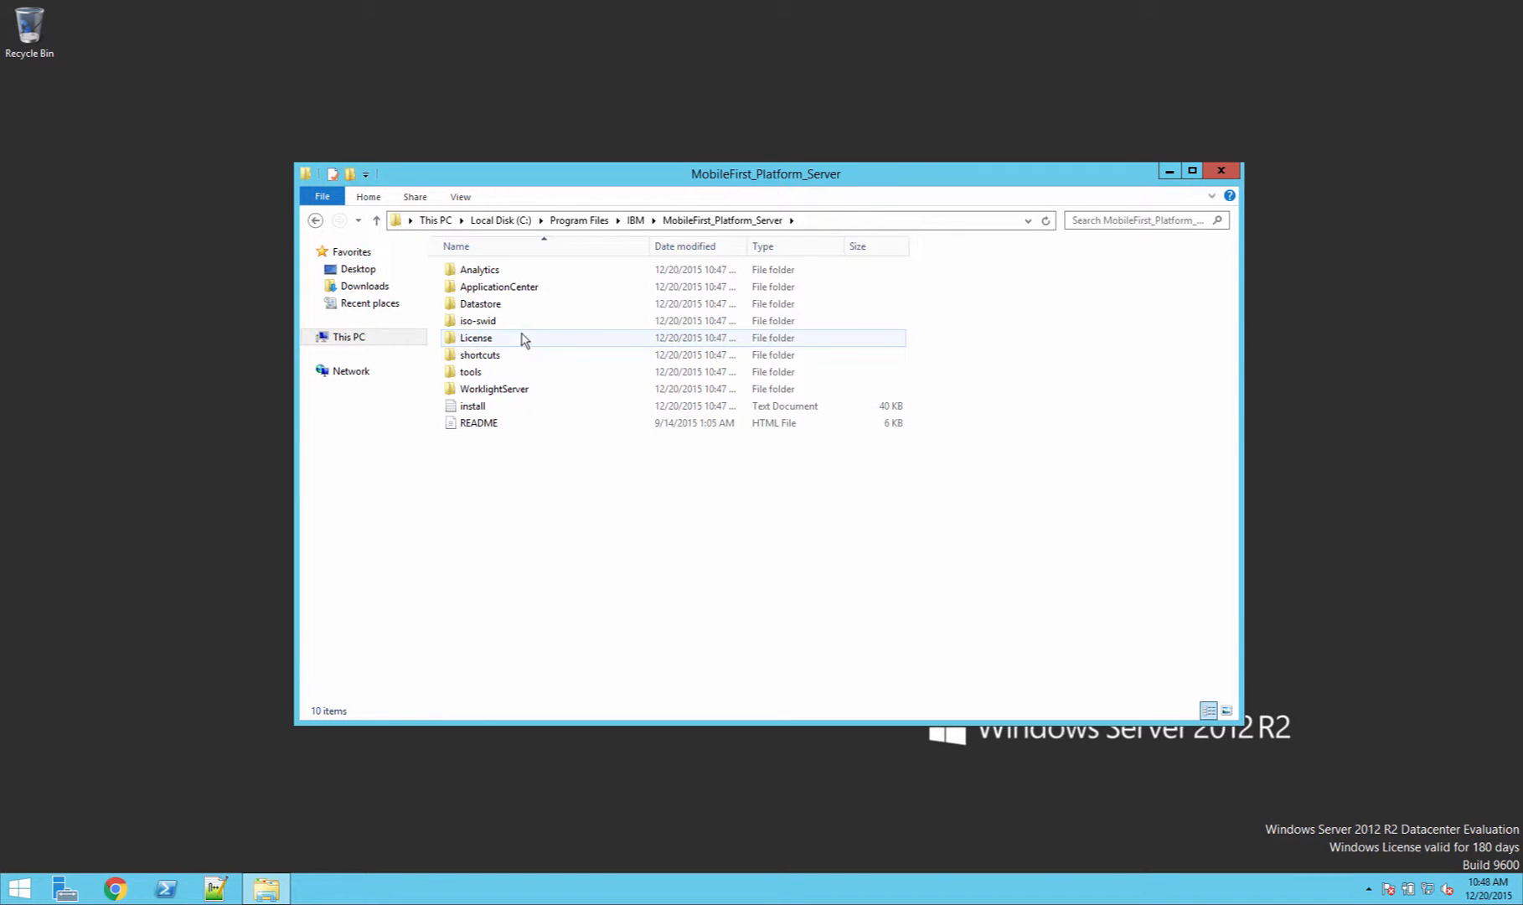
pyautogui.click(512, 277)
pyautogui.doubleClick(513, 277)
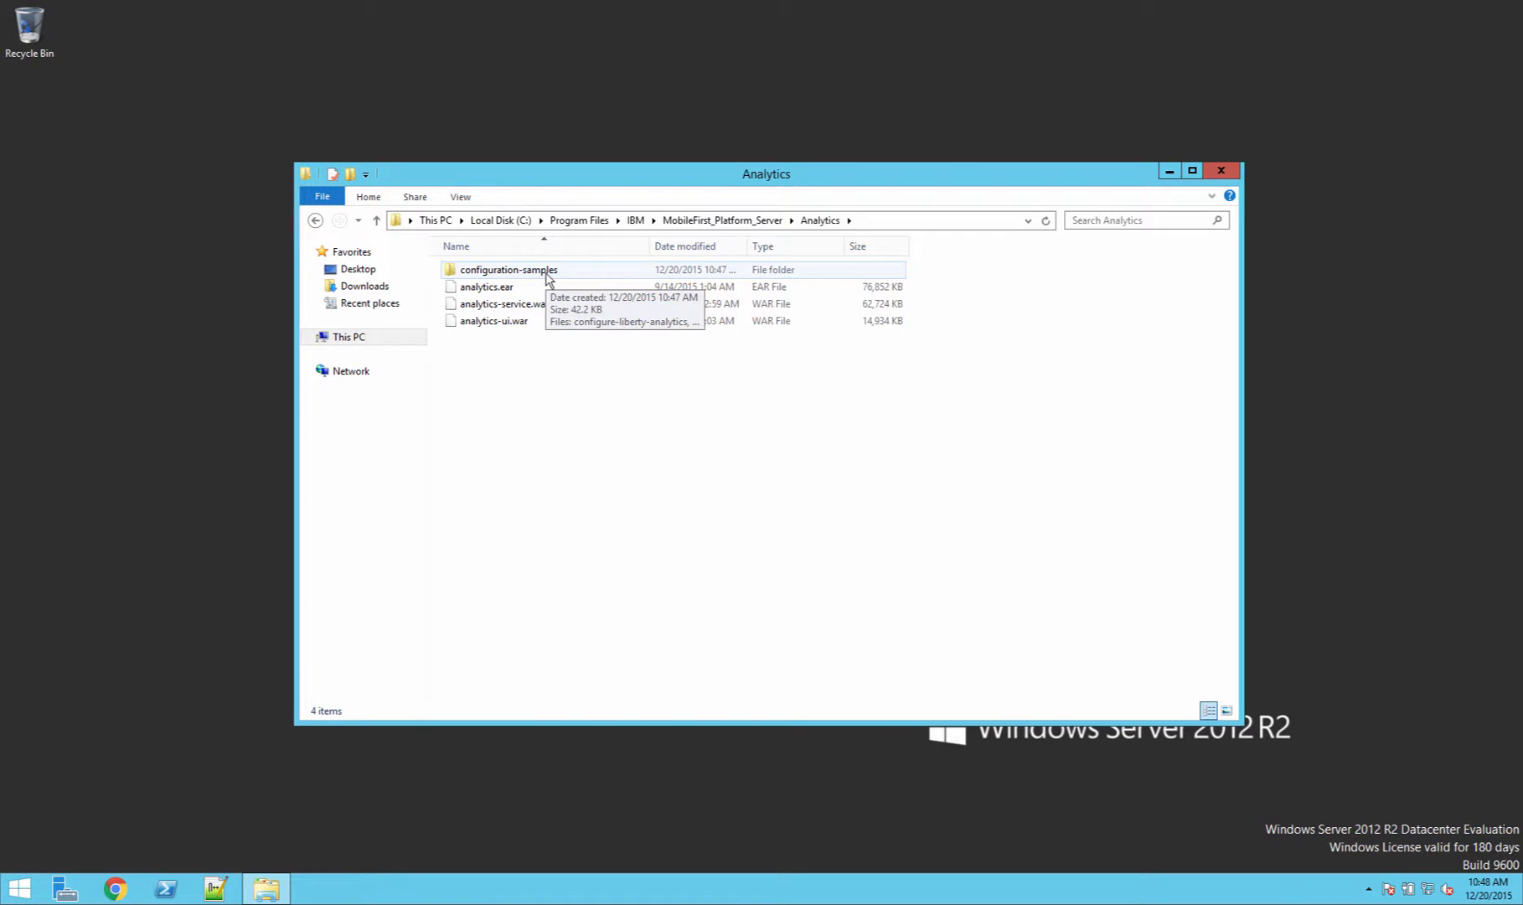
pyautogui.doubleClick(548, 275)
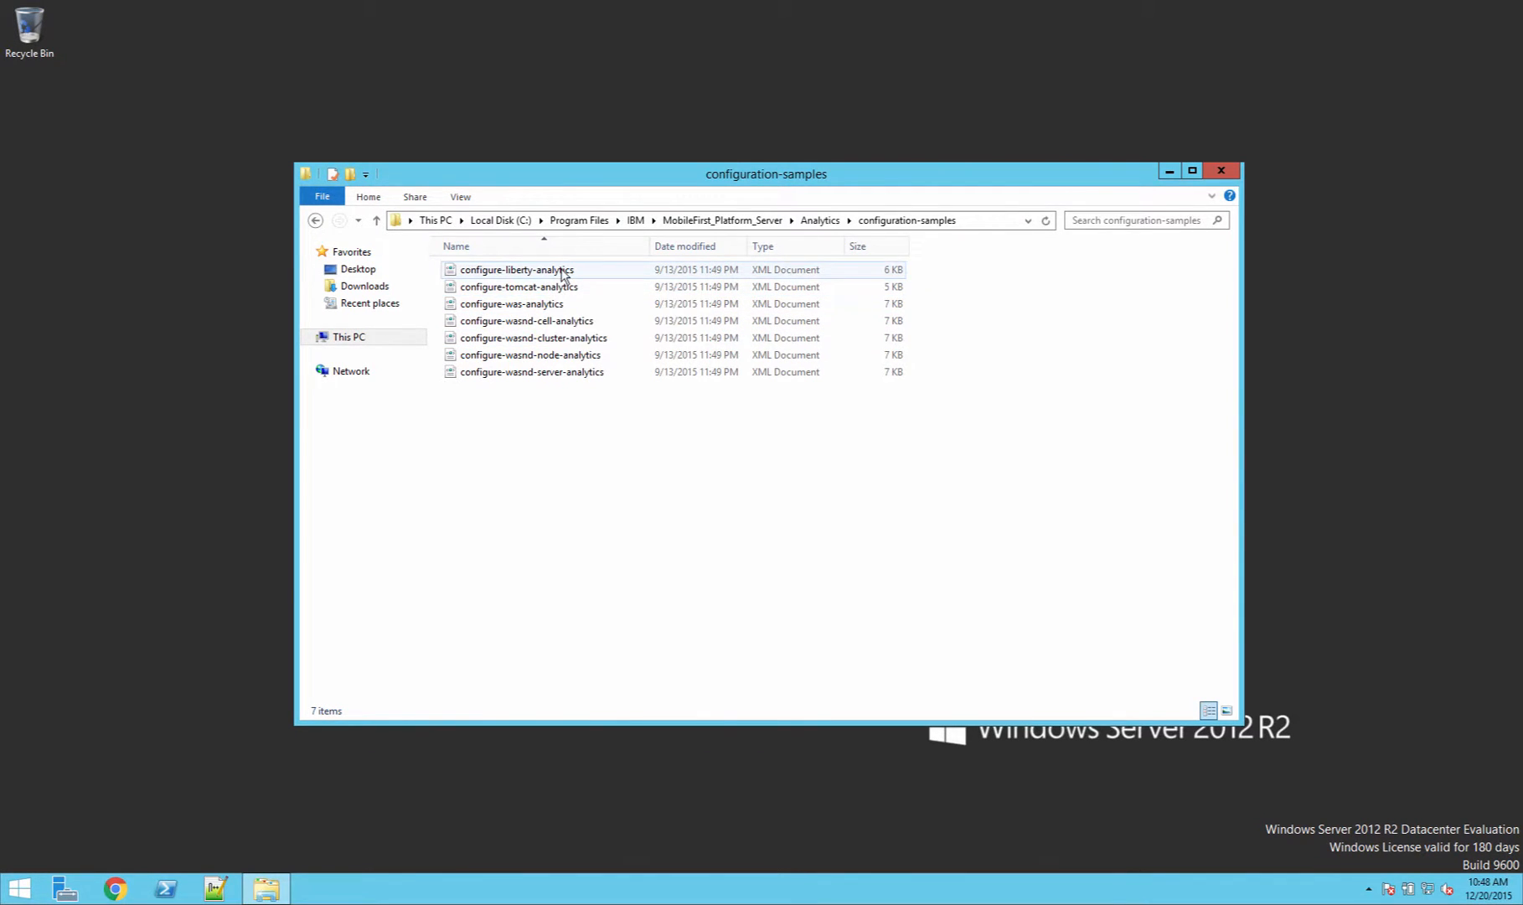
pyautogui.rightClick(535, 273)
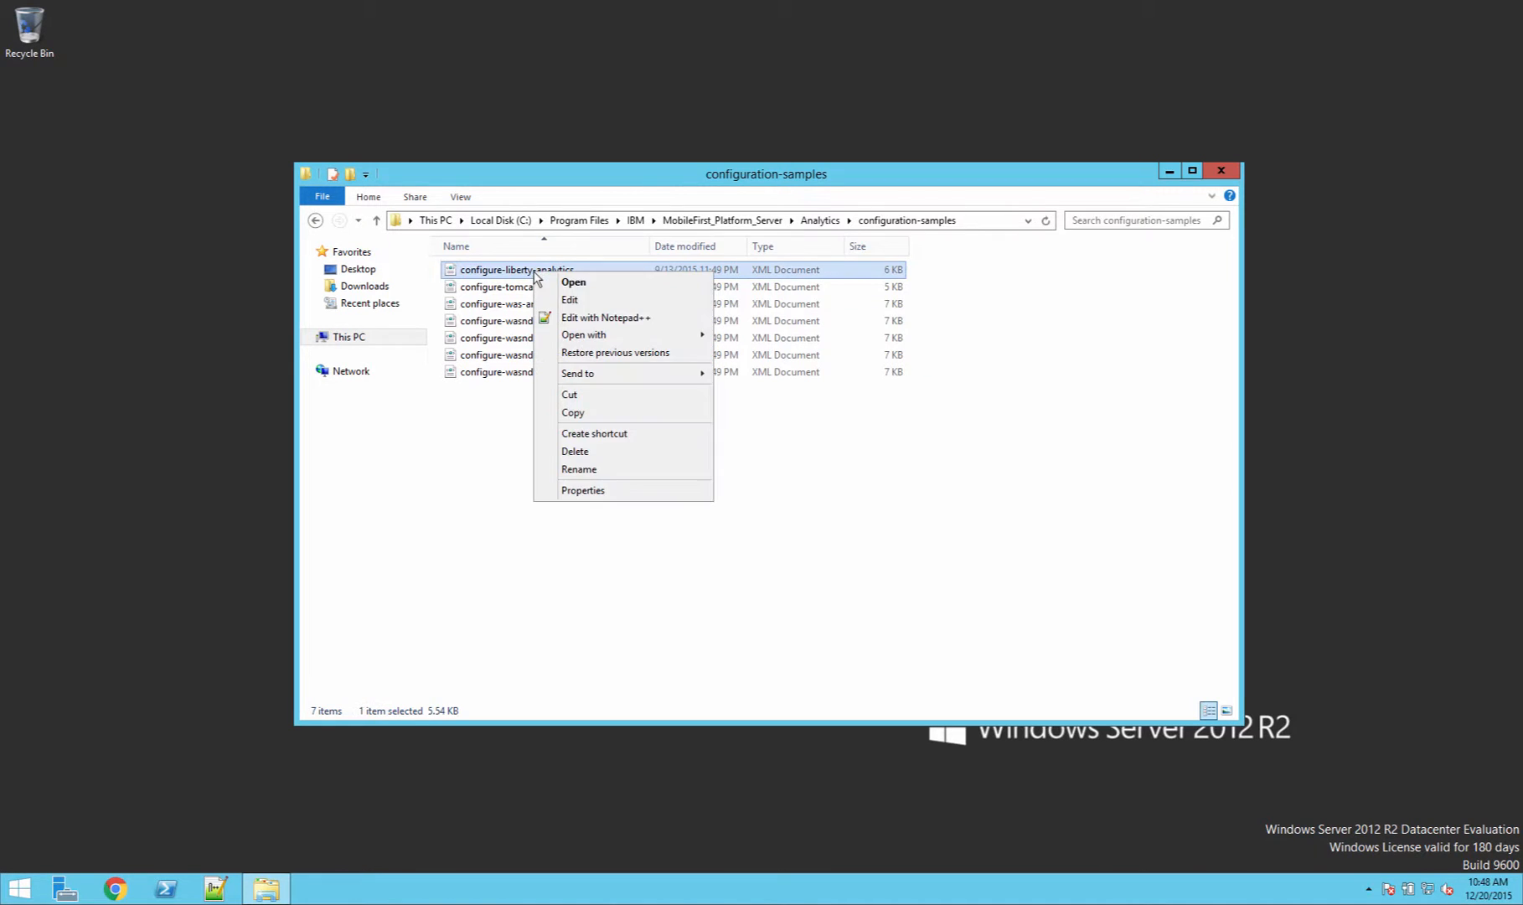
pyautogui.click(595, 318)
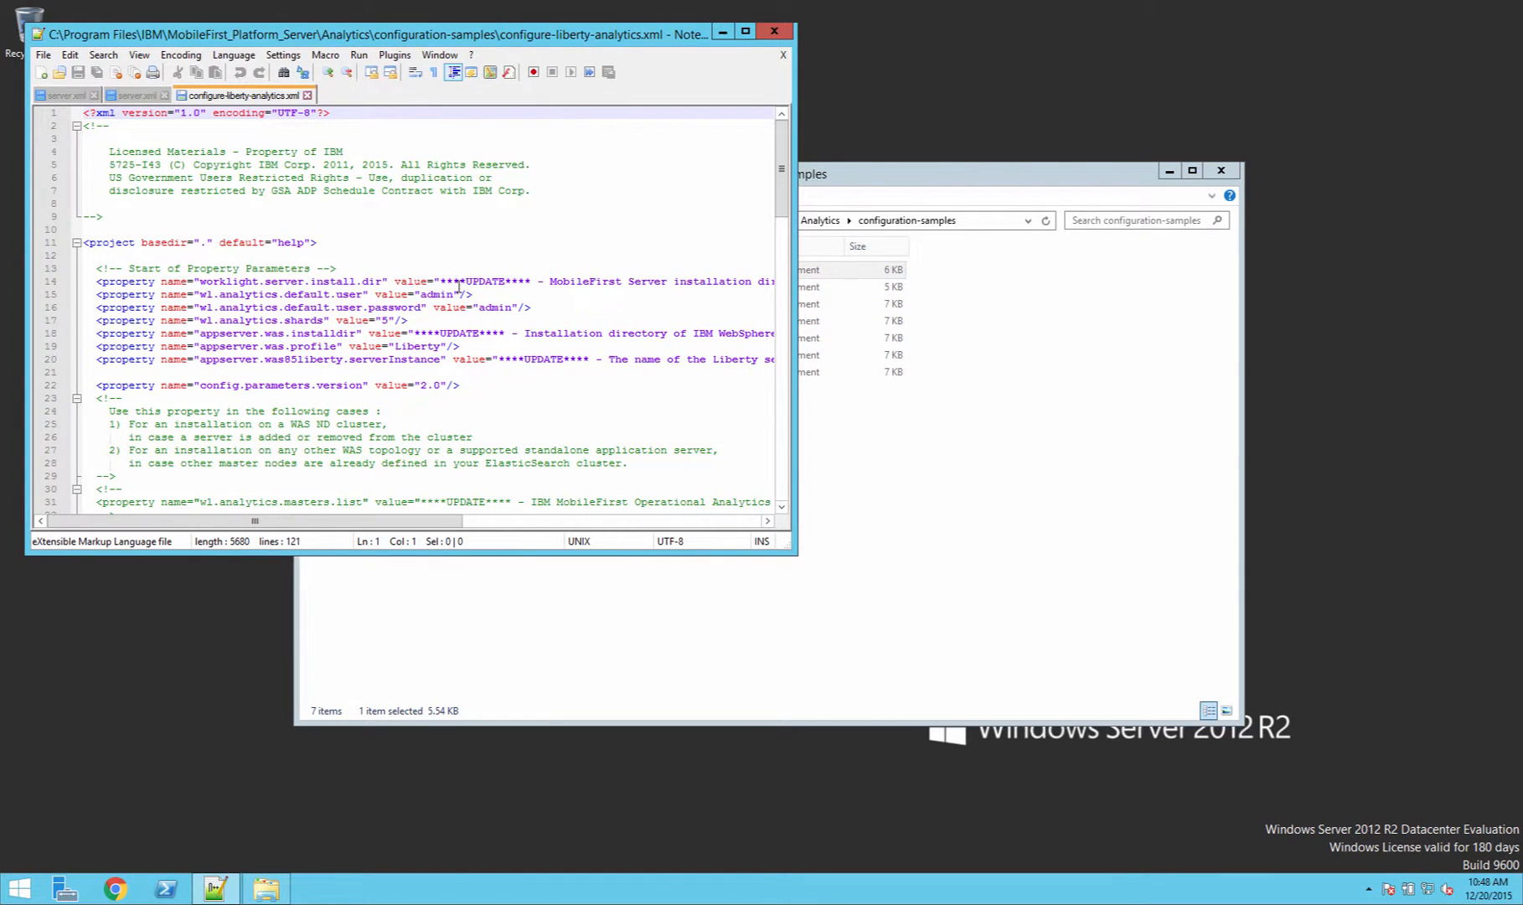
# Step: Replace the worklight.server.install.dir placeholder with the path C:\Program Files\IBM\MobileFirst_Platform_Server copied from the Explorer address bar
pyautogui.moveTo(441, 281); pyautogui.dragTo(736, 282)
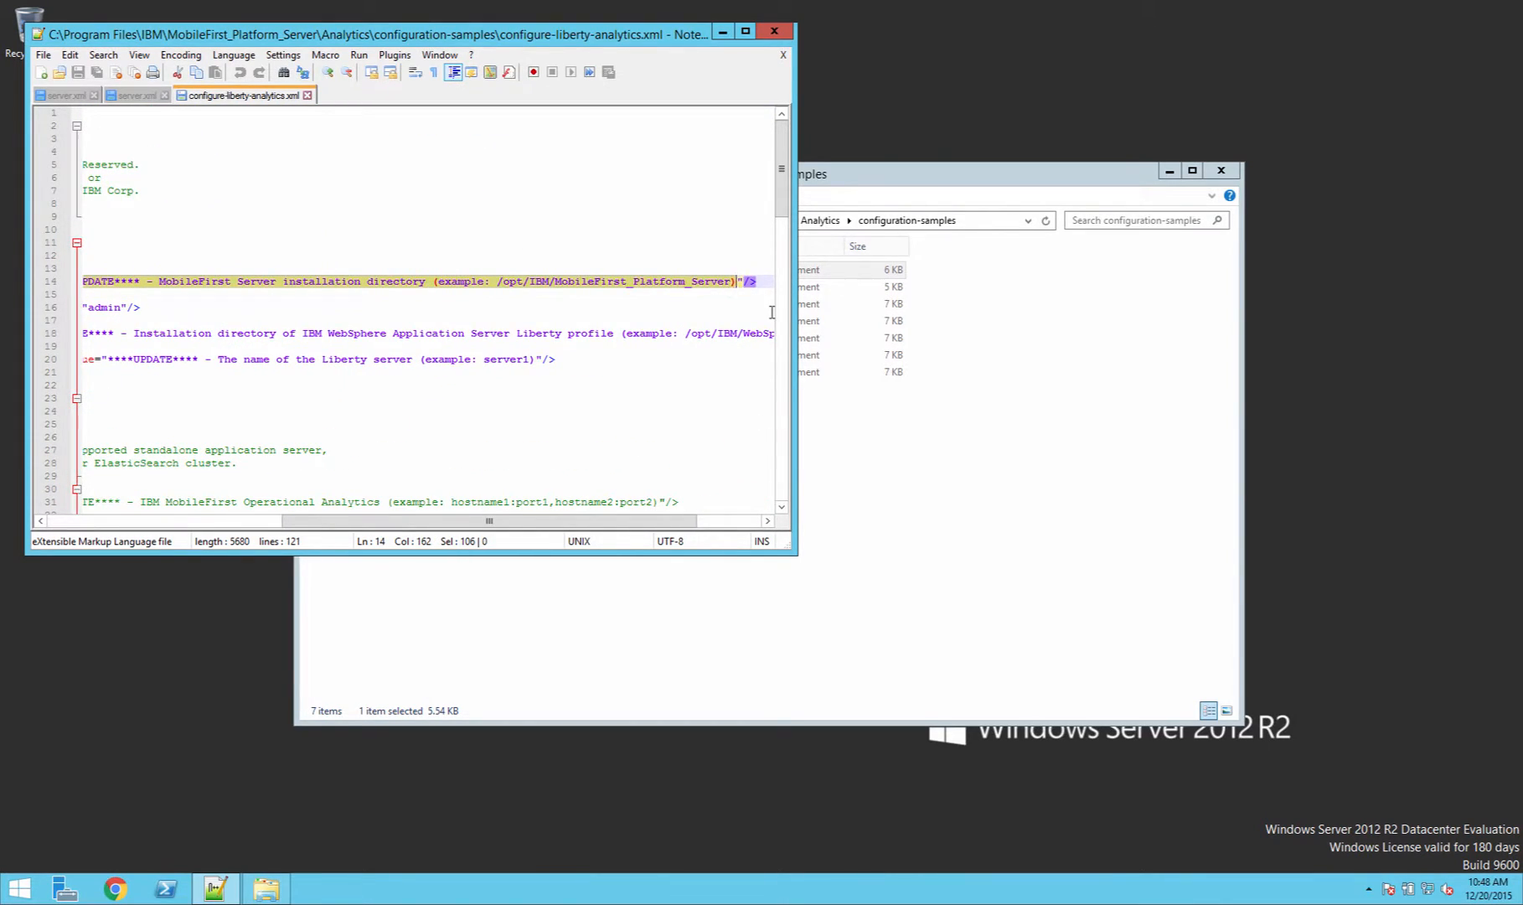
pyautogui.press('Delete')
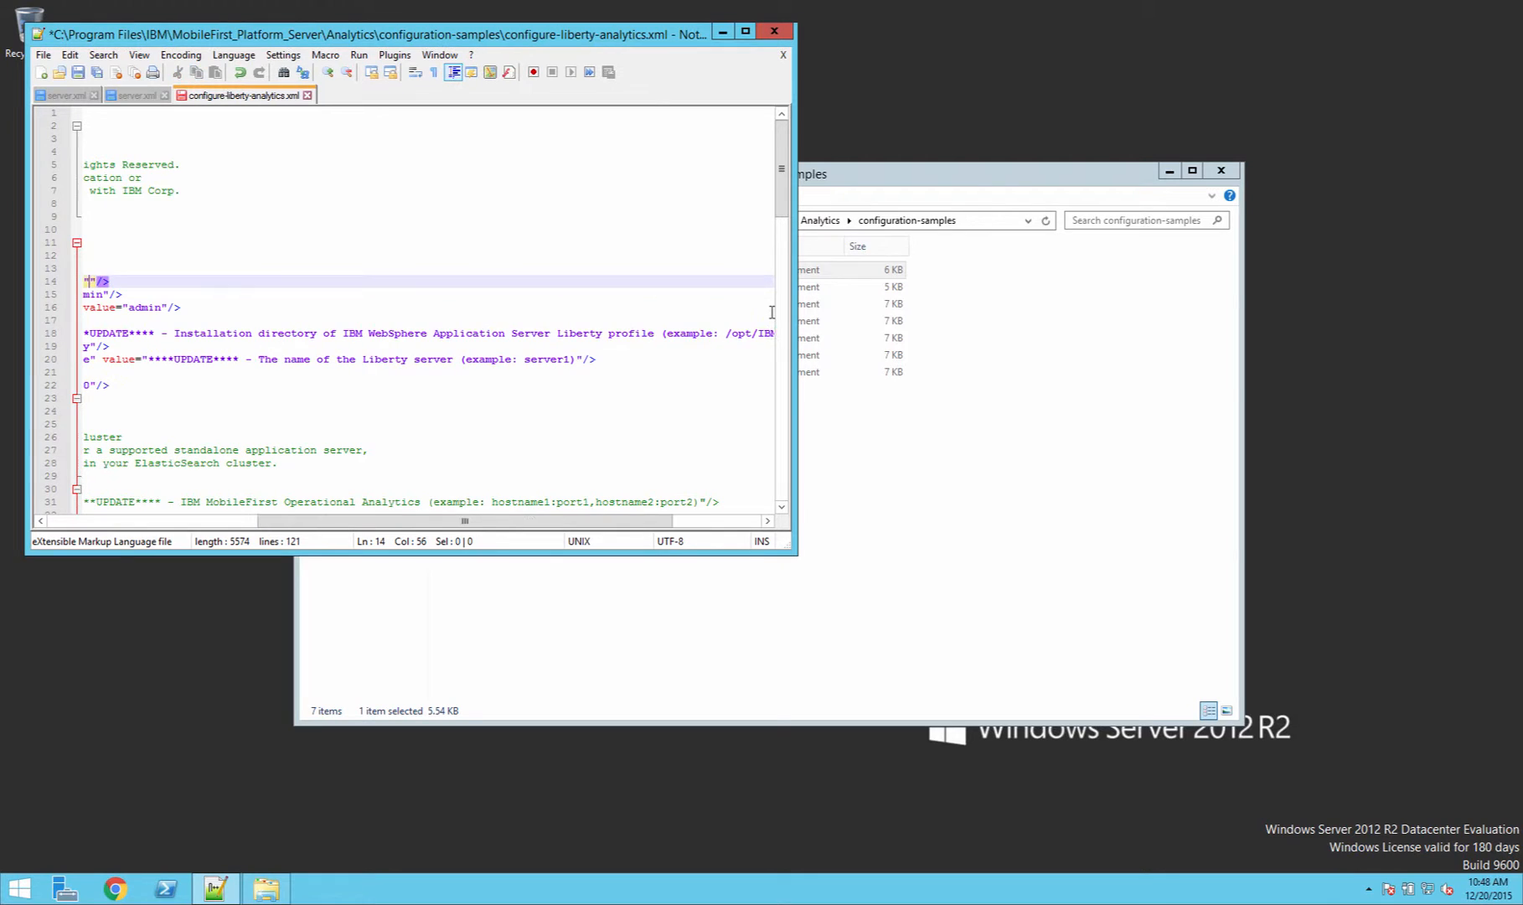
pyautogui.click(982, 217)
pyautogui.click(675, 220)
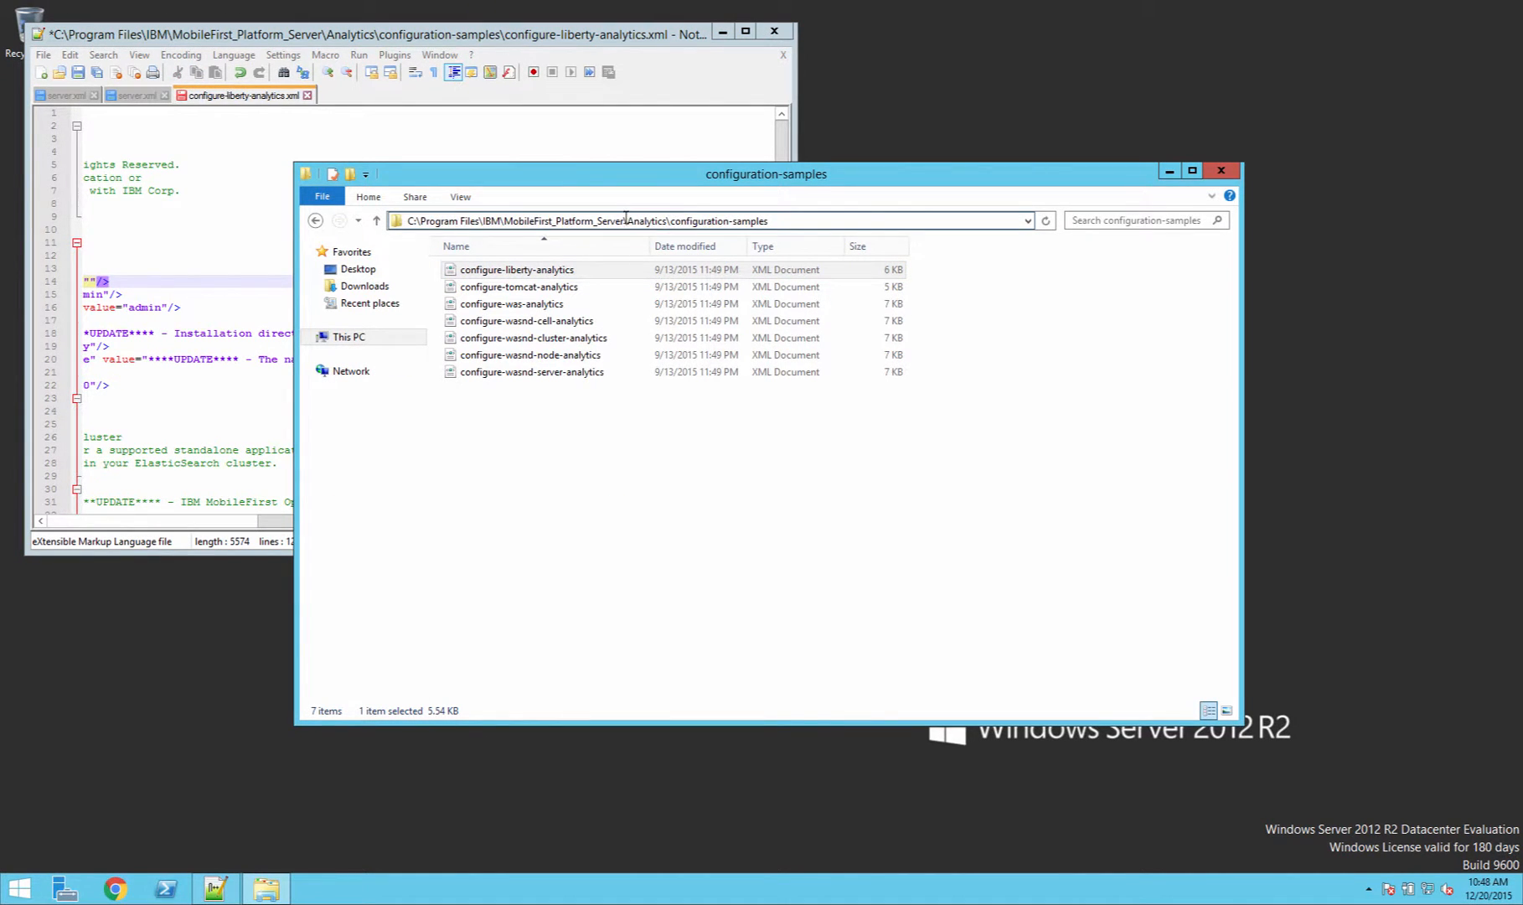
pyautogui.moveTo(625, 220); pyautogui.dragTo(400, 221)
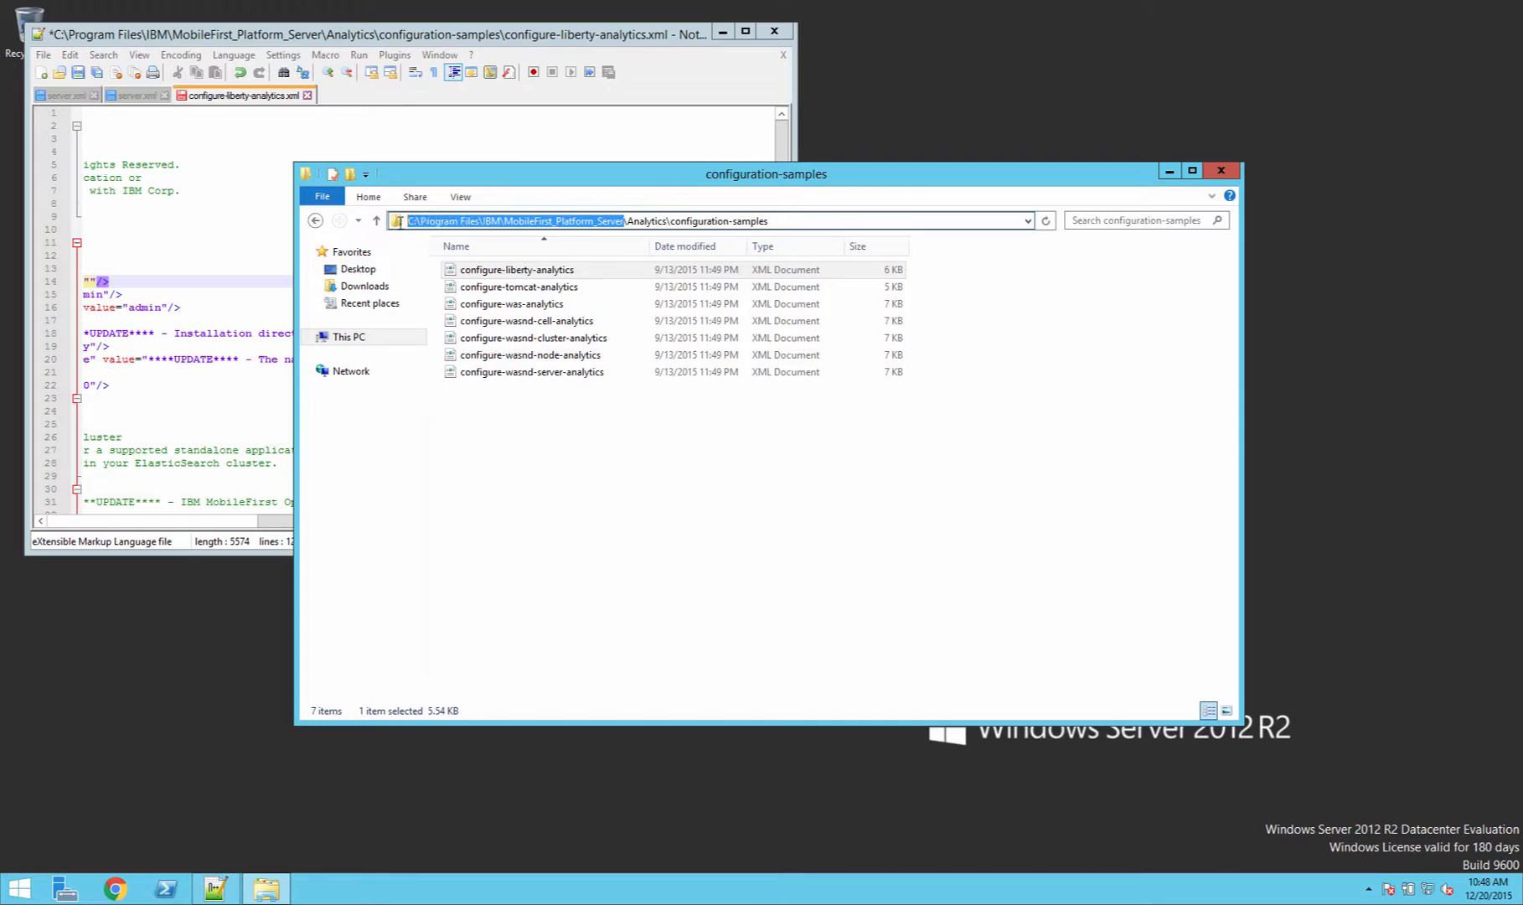
pyautogui.rightClick(460, 221)
pyautogui.click(527, 273)
pyautogui.click(108, 280)
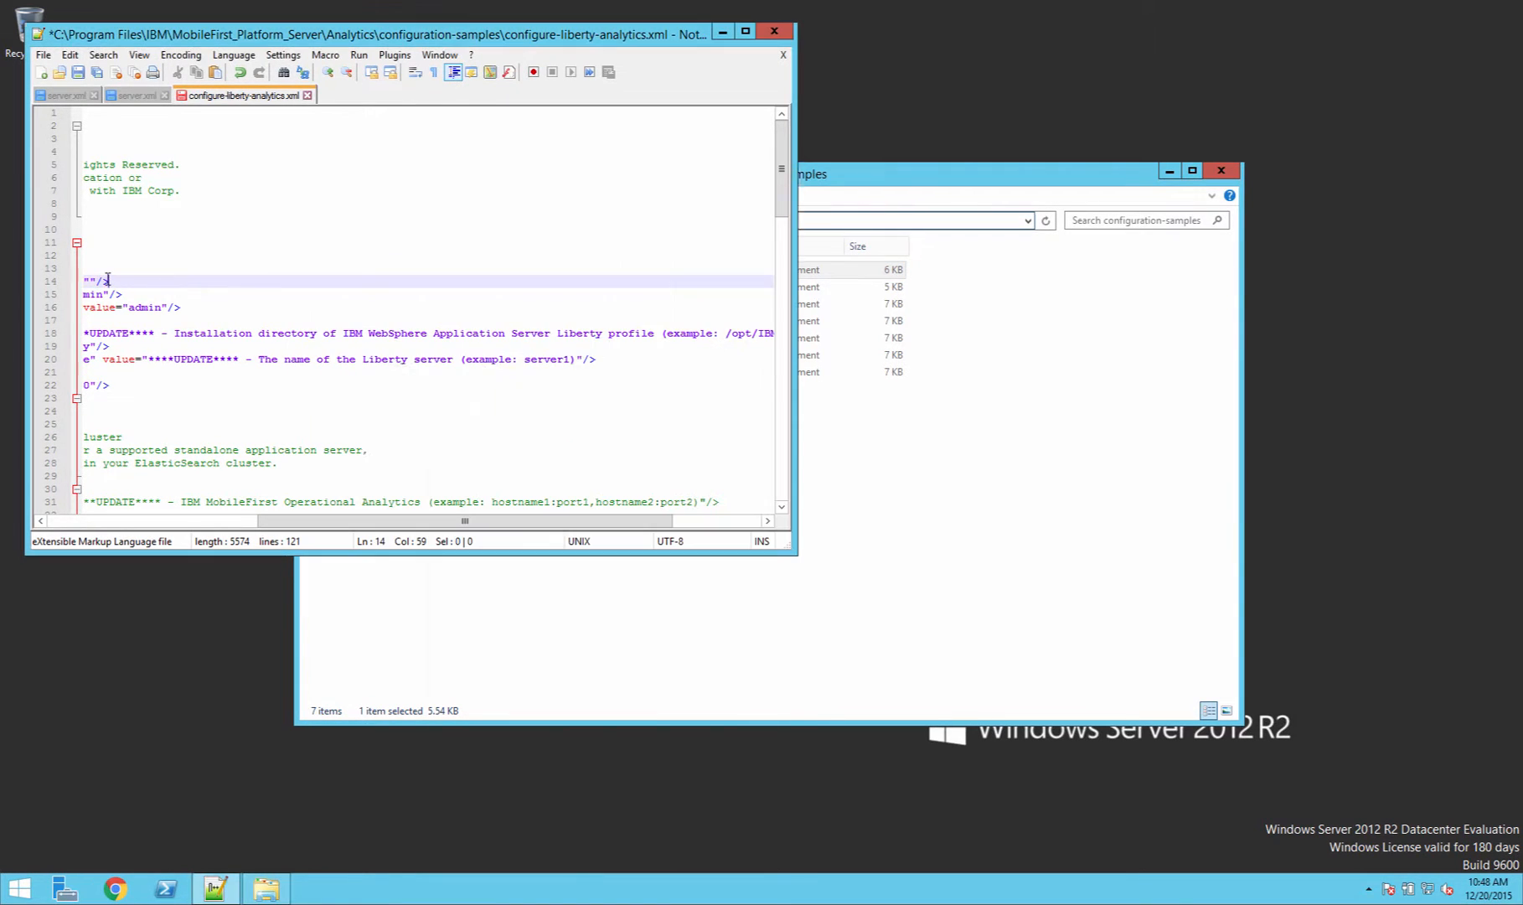
pyautogui.click(89, 280)
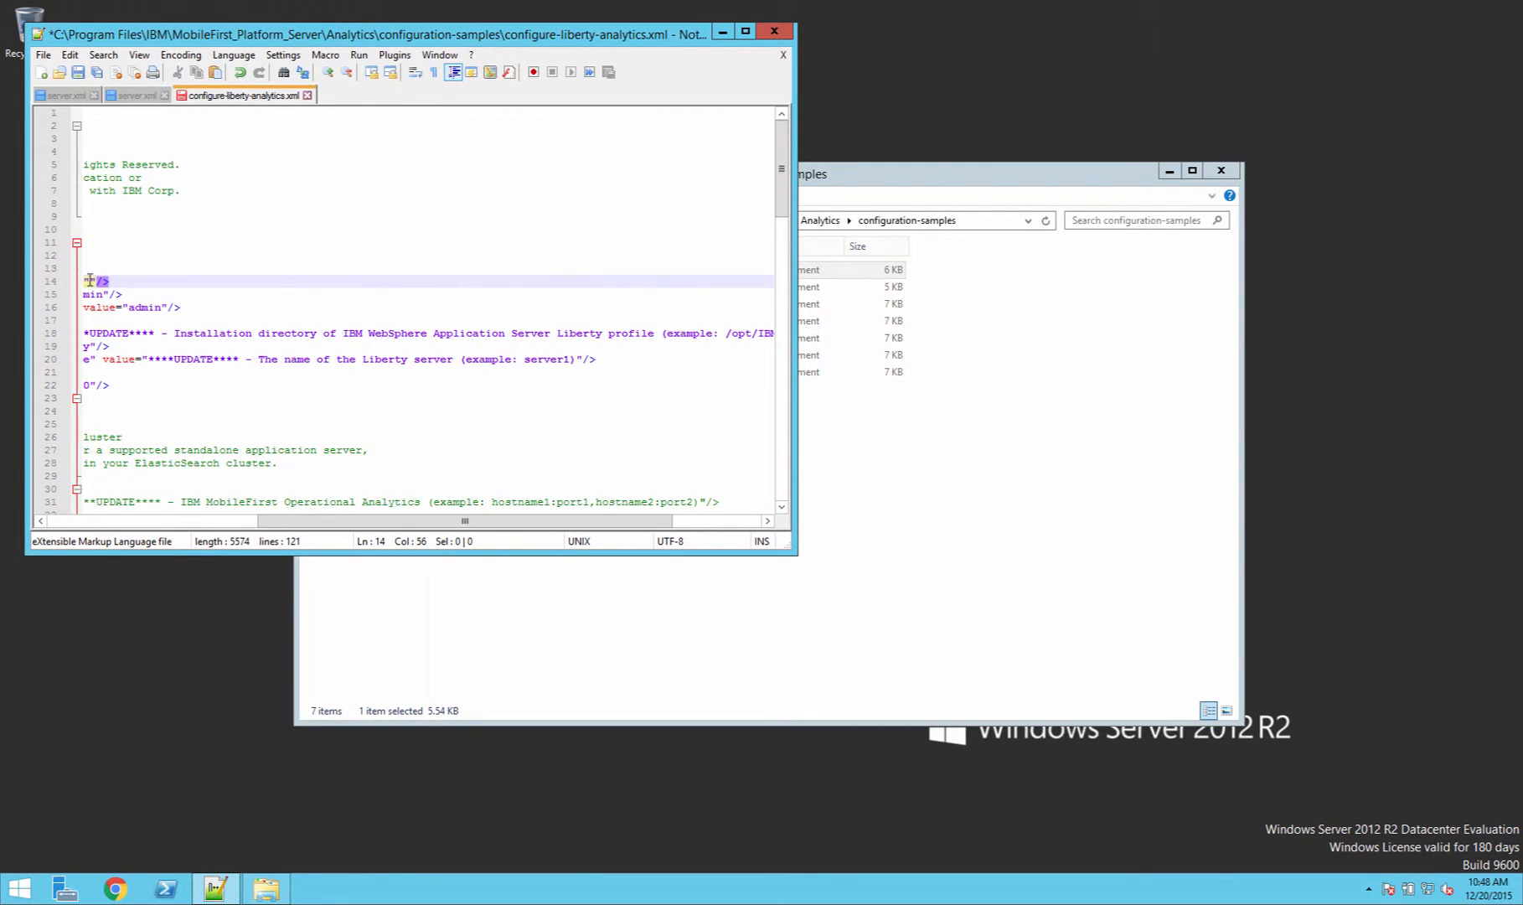
pyautogui.rightClick(90, 279)
pyautogui.click(134, 327)
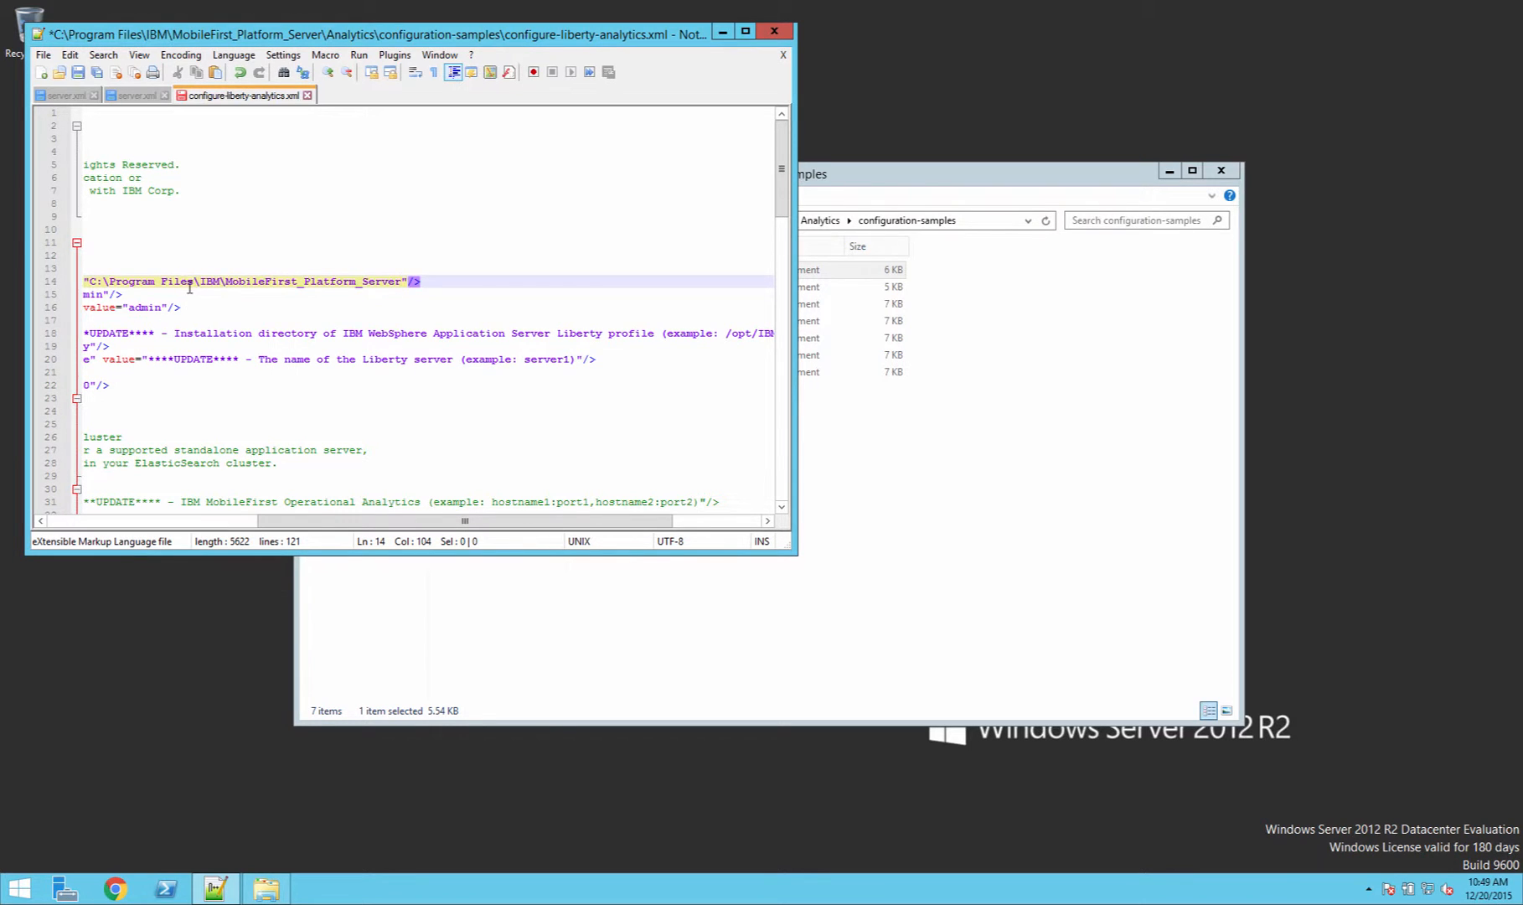
# Step: Shorten the worklight.server.install.dir value to C:\Progra~1\IBM\MobileFirst_Platform_Server
pyautogui.press('Home')
pyautogui.click(515, 269)
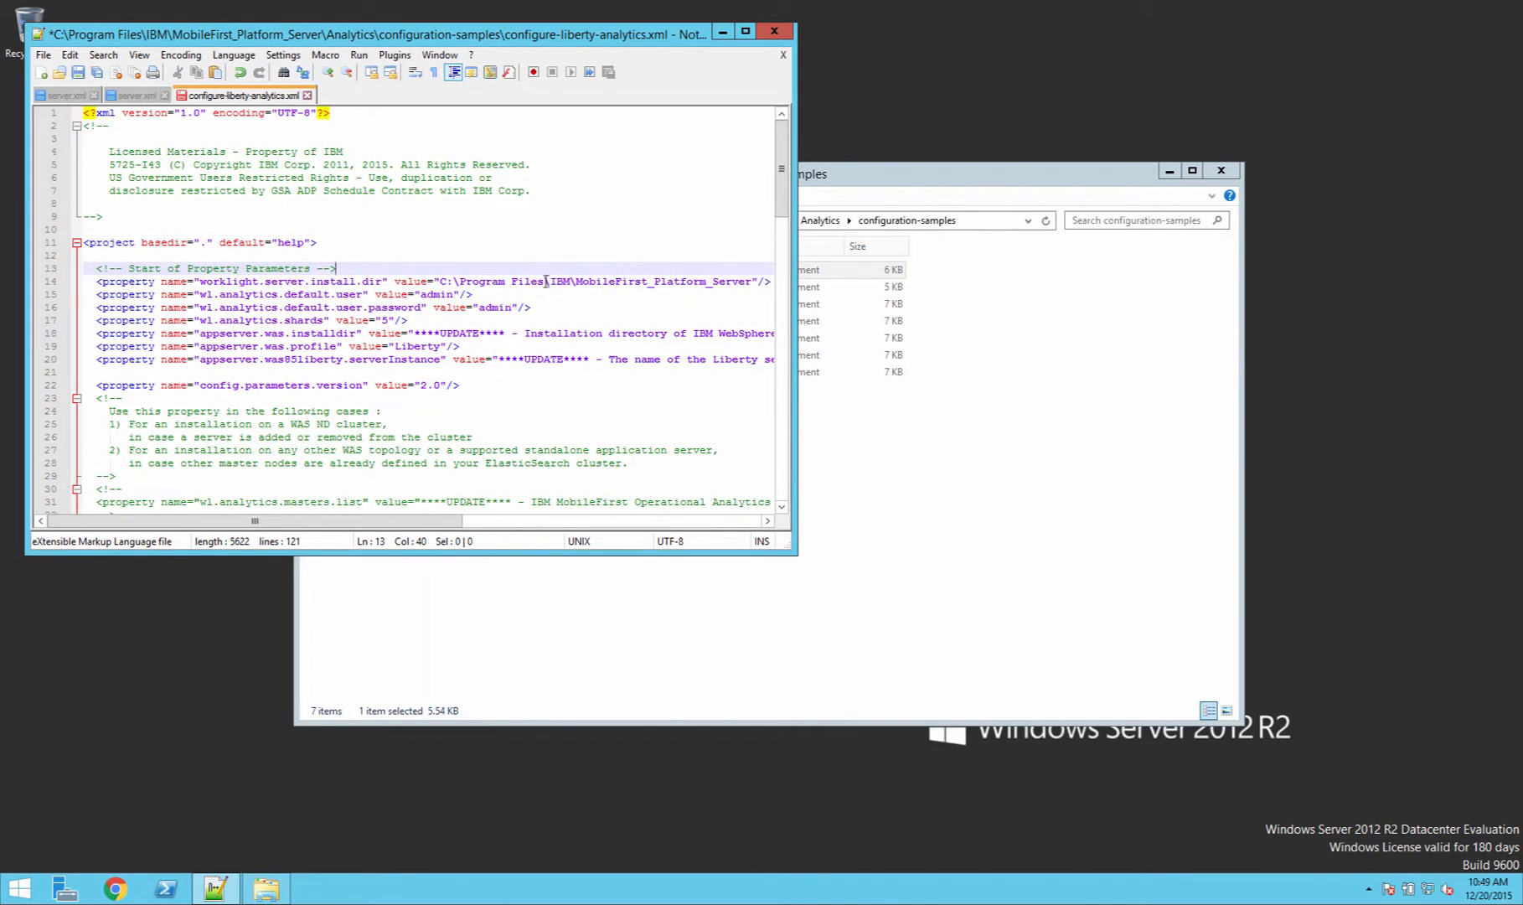
pyautogui.moveTo(546, 281); pyautogui.dragTo(500, 282)
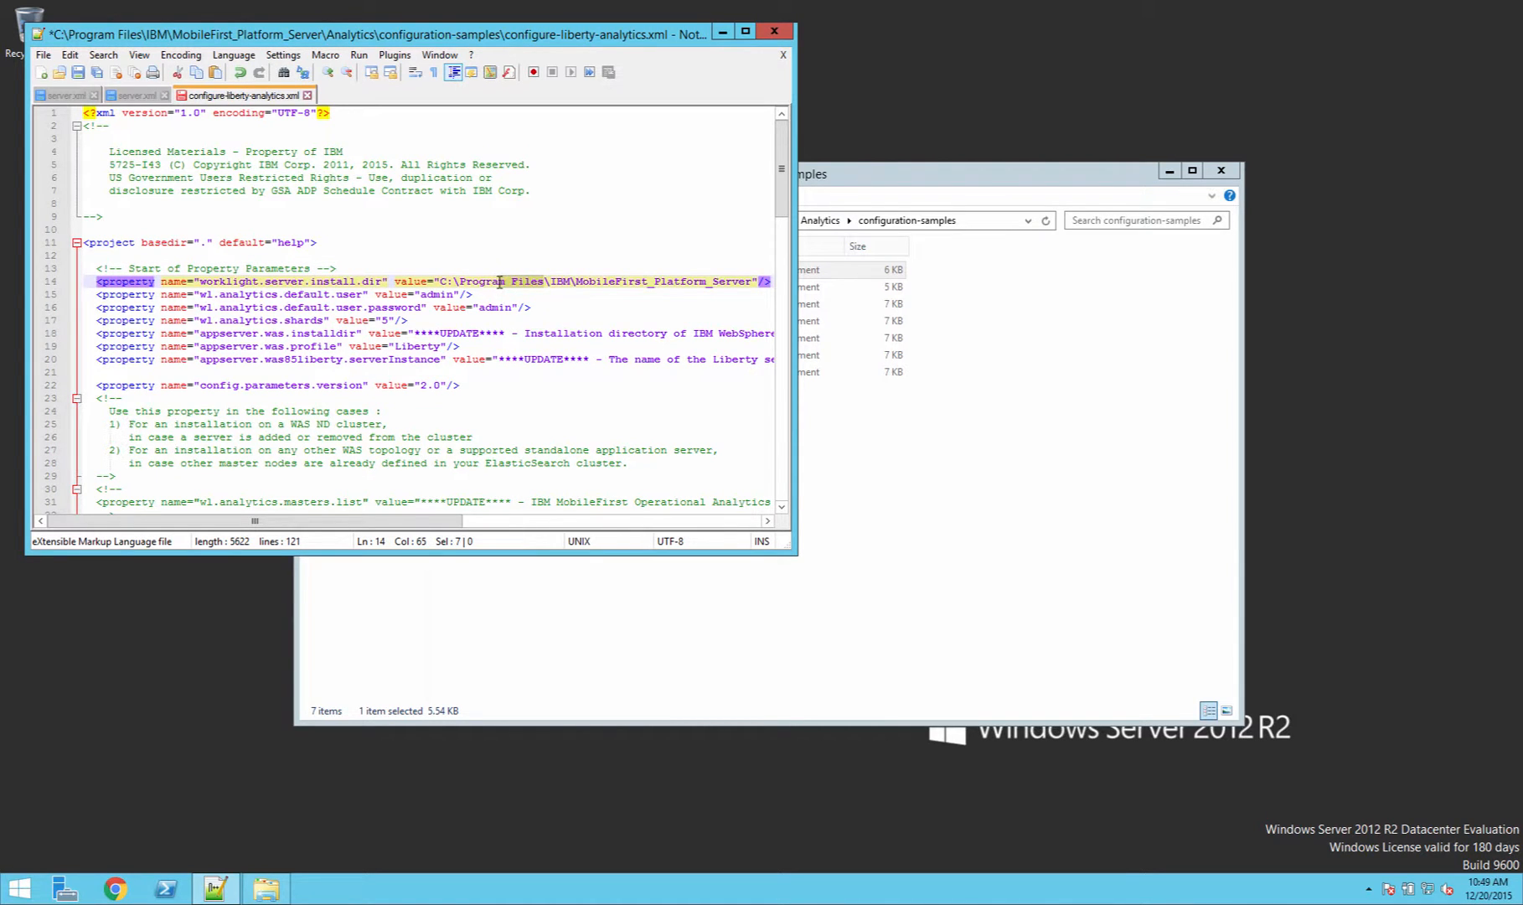
pyautogui.press('Delete')
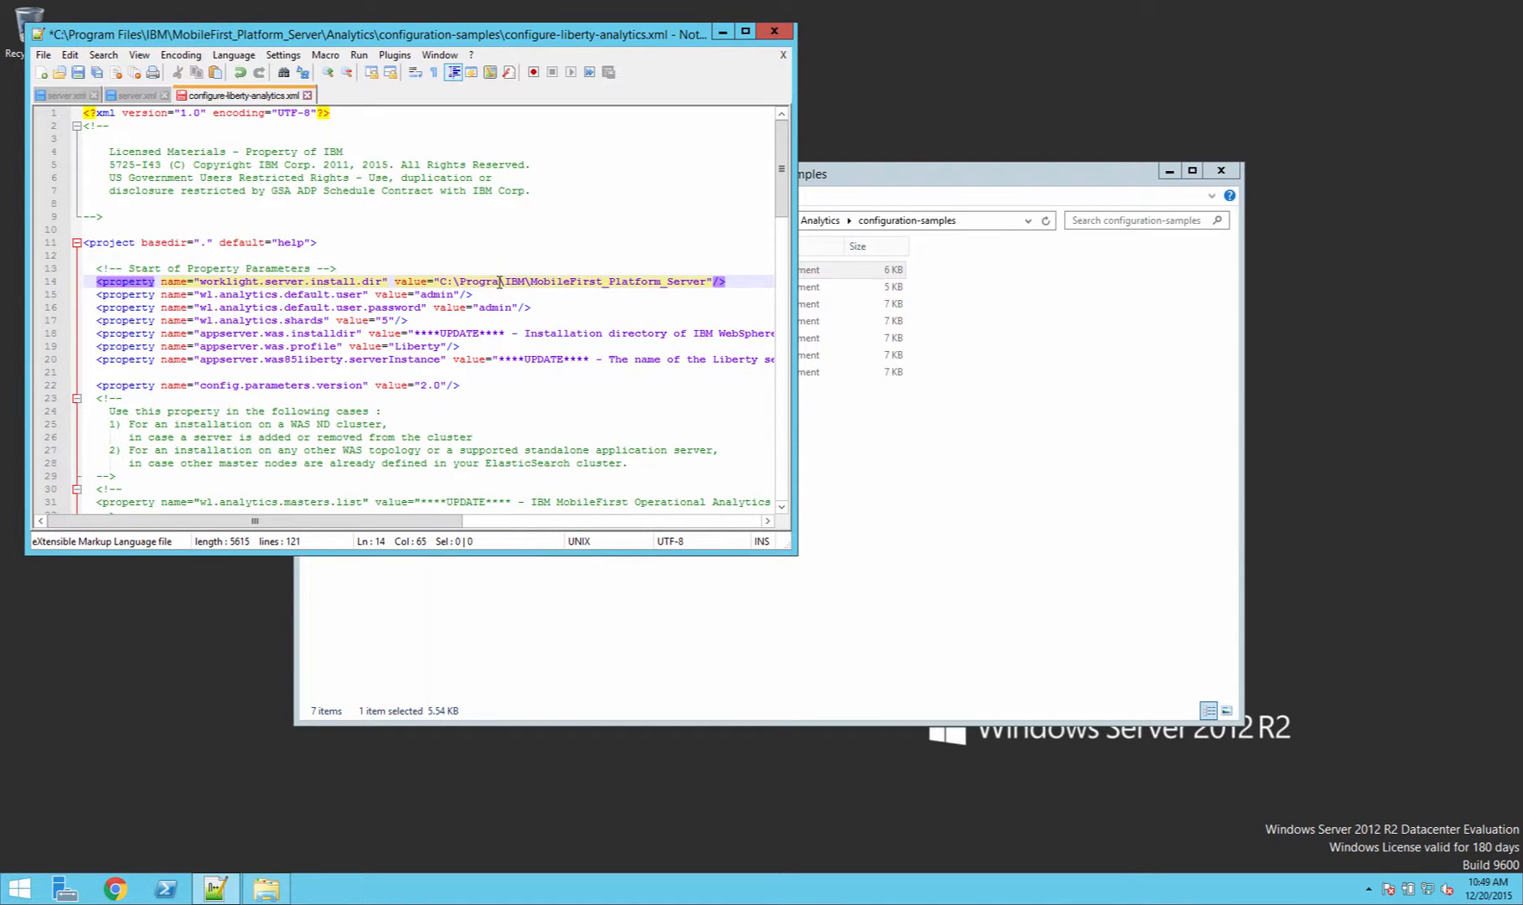
pyautogui.write('~1')
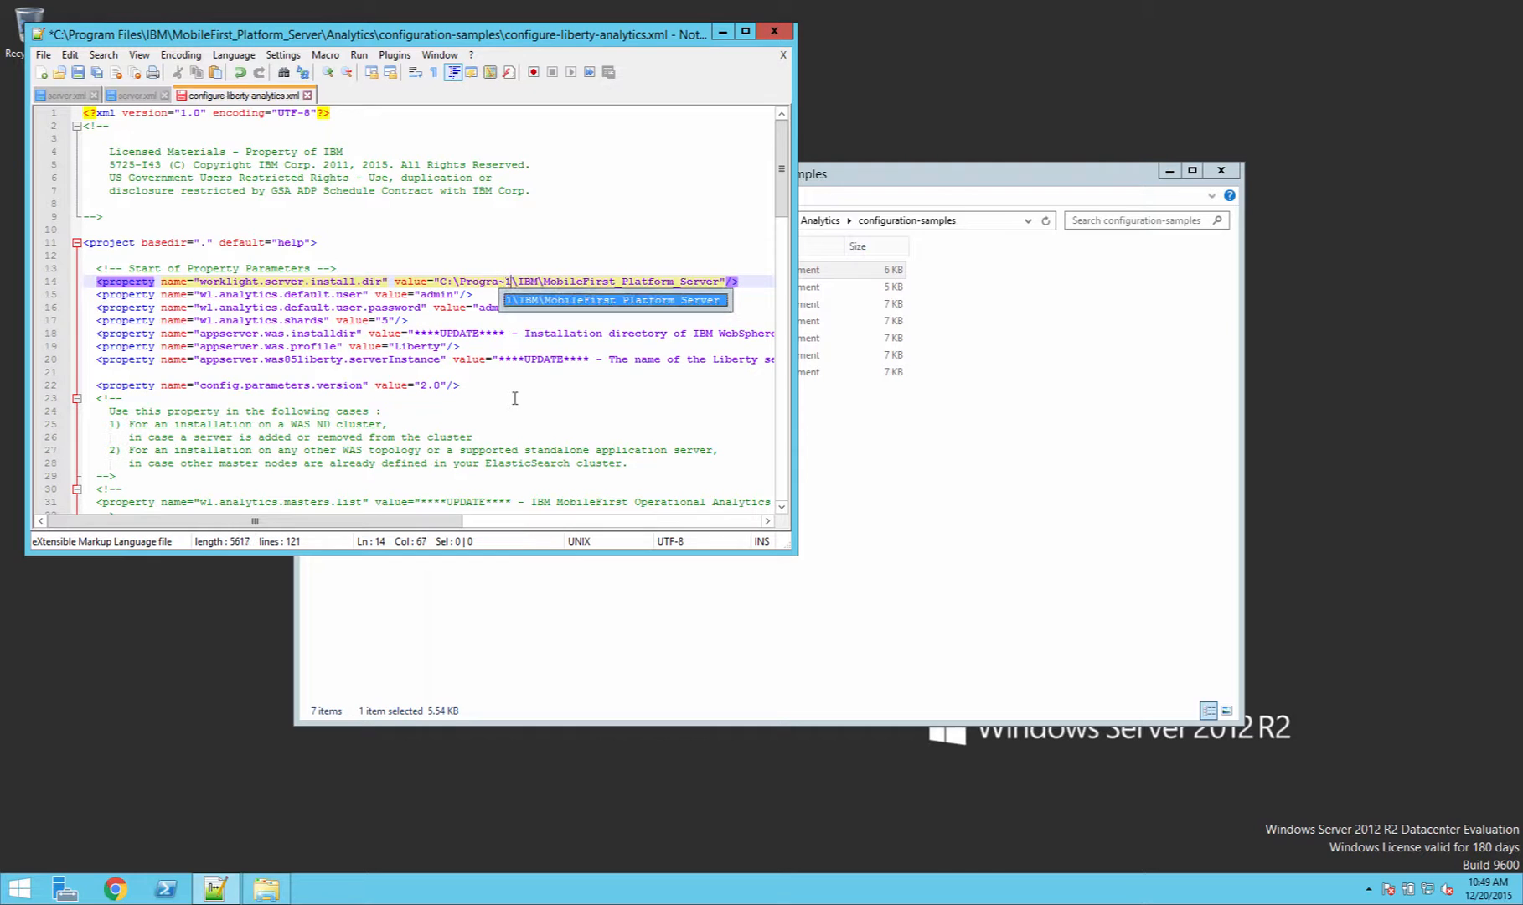
pyautogui.click(660, 238)
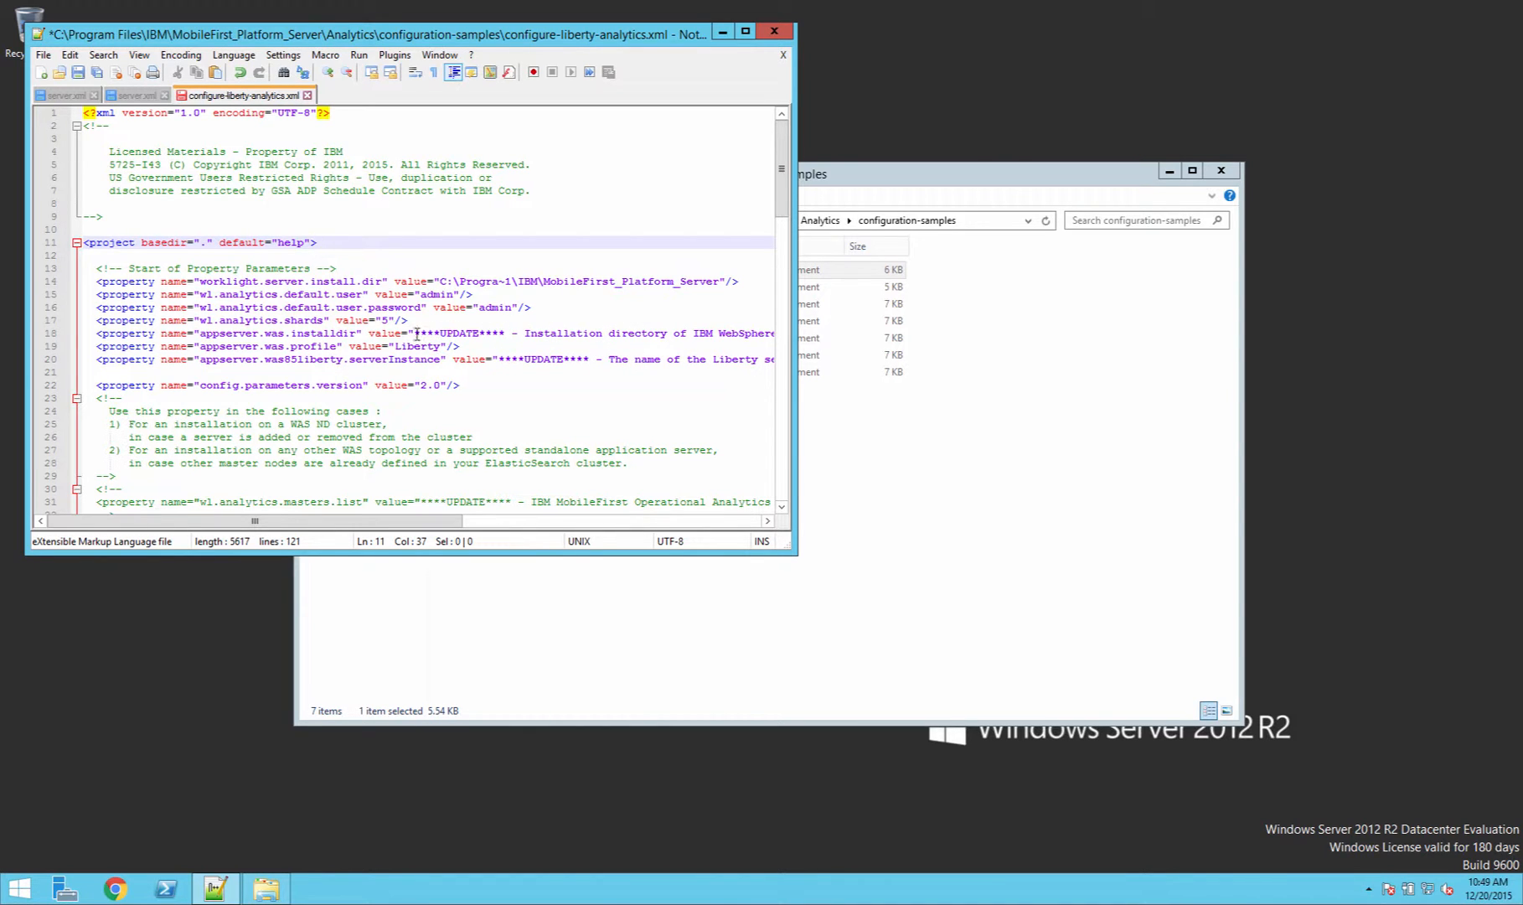
# Step: Trim the appserver.was.installdir placeholder down to its example path /WebSphere/Liberty
pyautogui.moveTo(415, 332); pyautogui.dragTo(616, 334)
pyautogui.press('BackSpace')
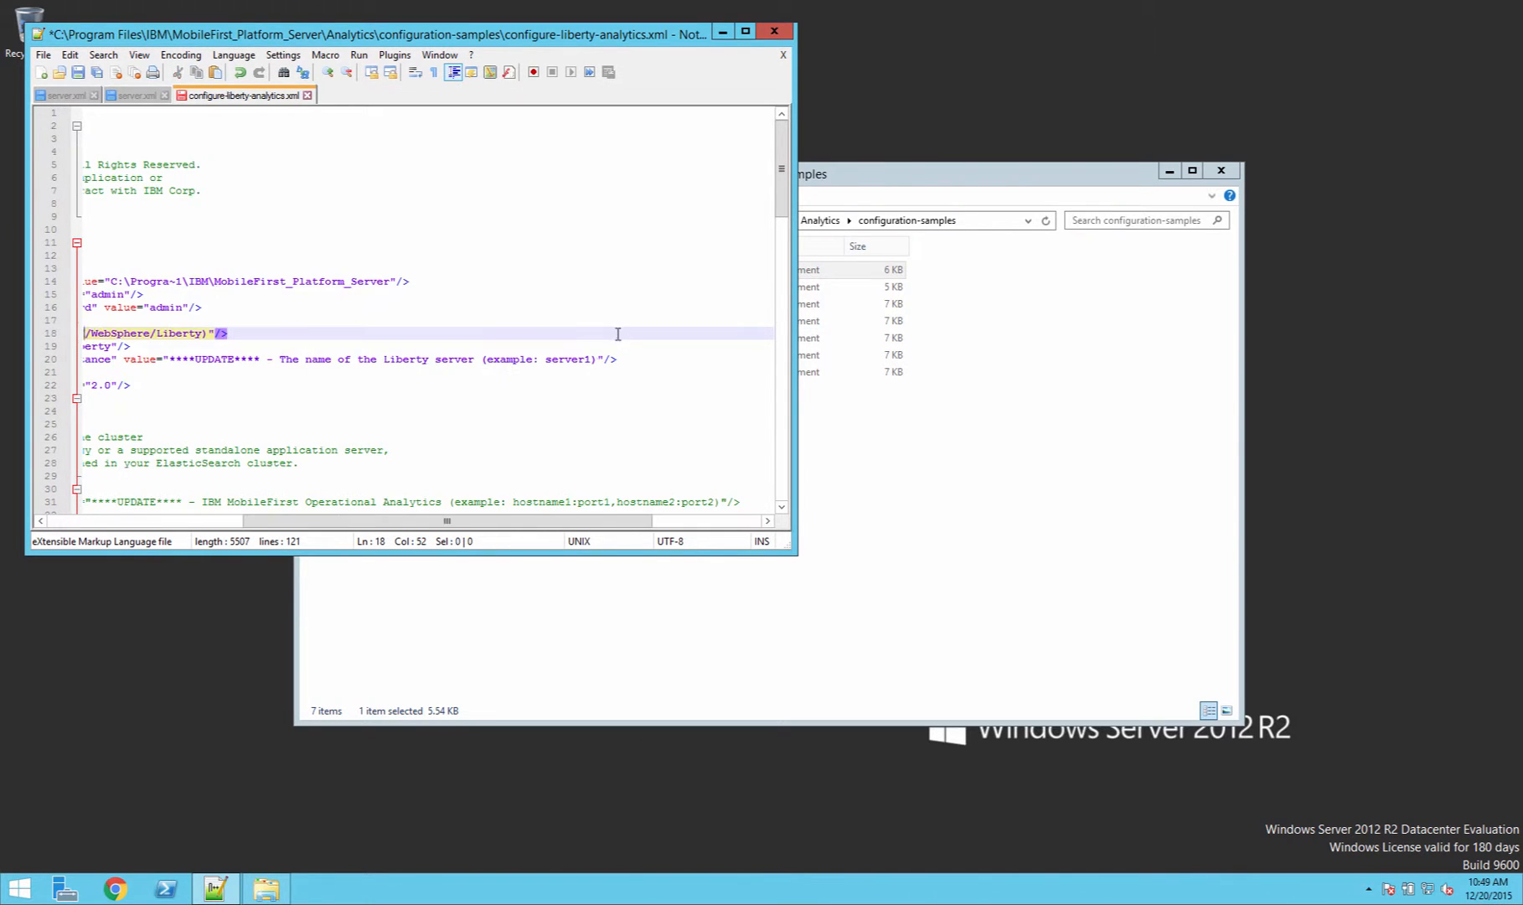
pyautogui.click(207, 332)
pyautogui.press('BackSpace')
# Step: Copy C:\Progra~1\IBM from the install dir value and paste it before the WebSphere path in appserver.was.installdir
pyautogui.click(214, 281)
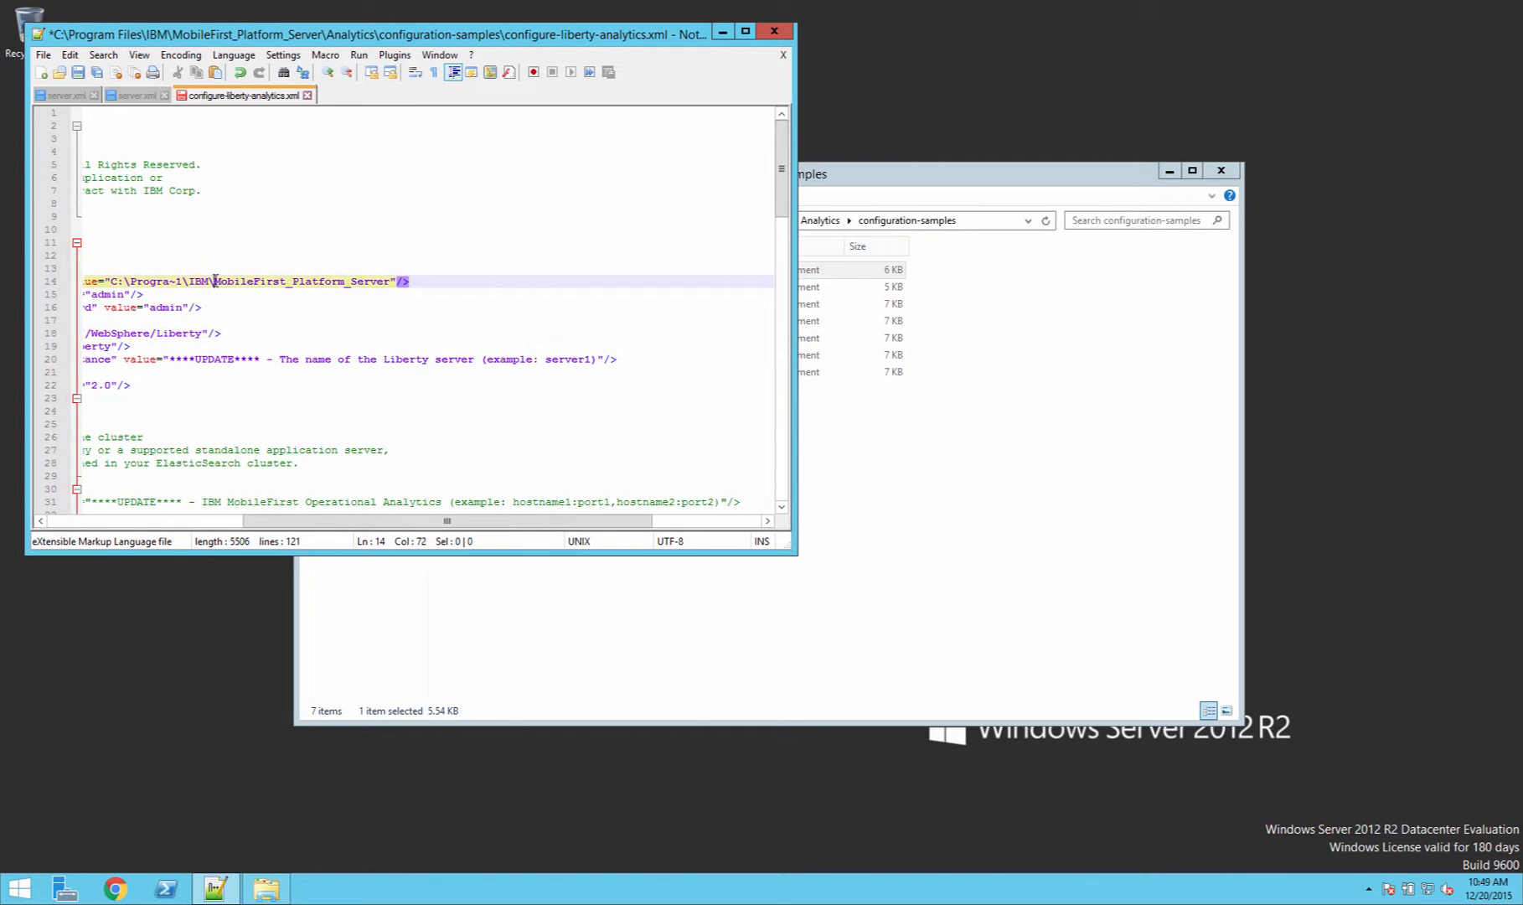
pyautogui.moveTo(214, 280); pyautogui.dragTo(109, 281)
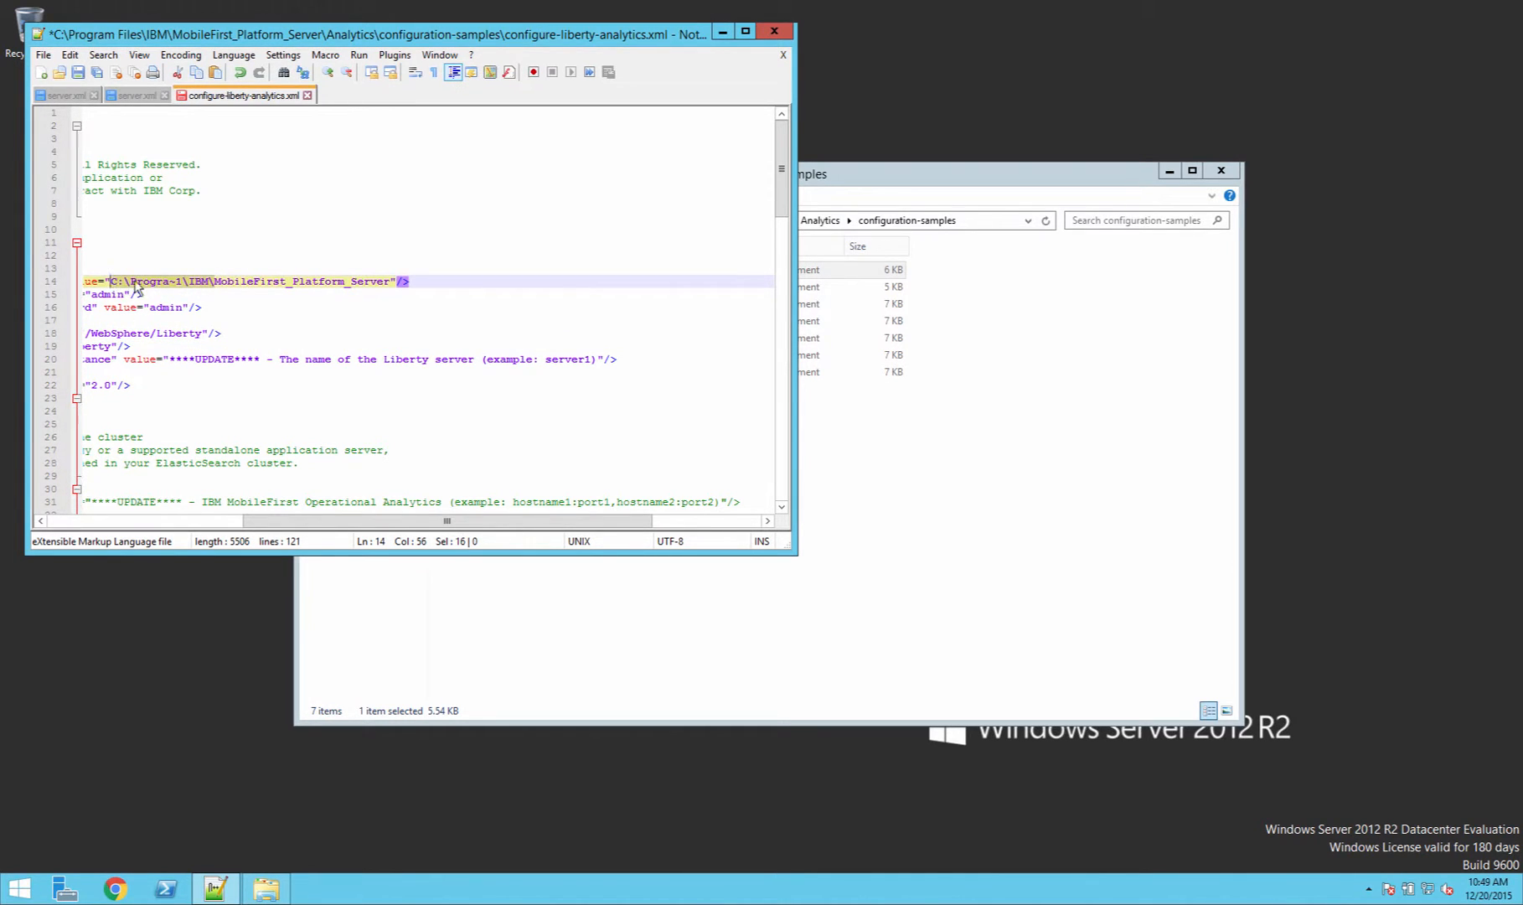
pyautogui.rightClick(134, 282)
pyautogui.click(195, 308)
pyautogui.moveTo(91, 334); pyautogui.dragTo(81, 333)
pyautogui.click(324, 324)
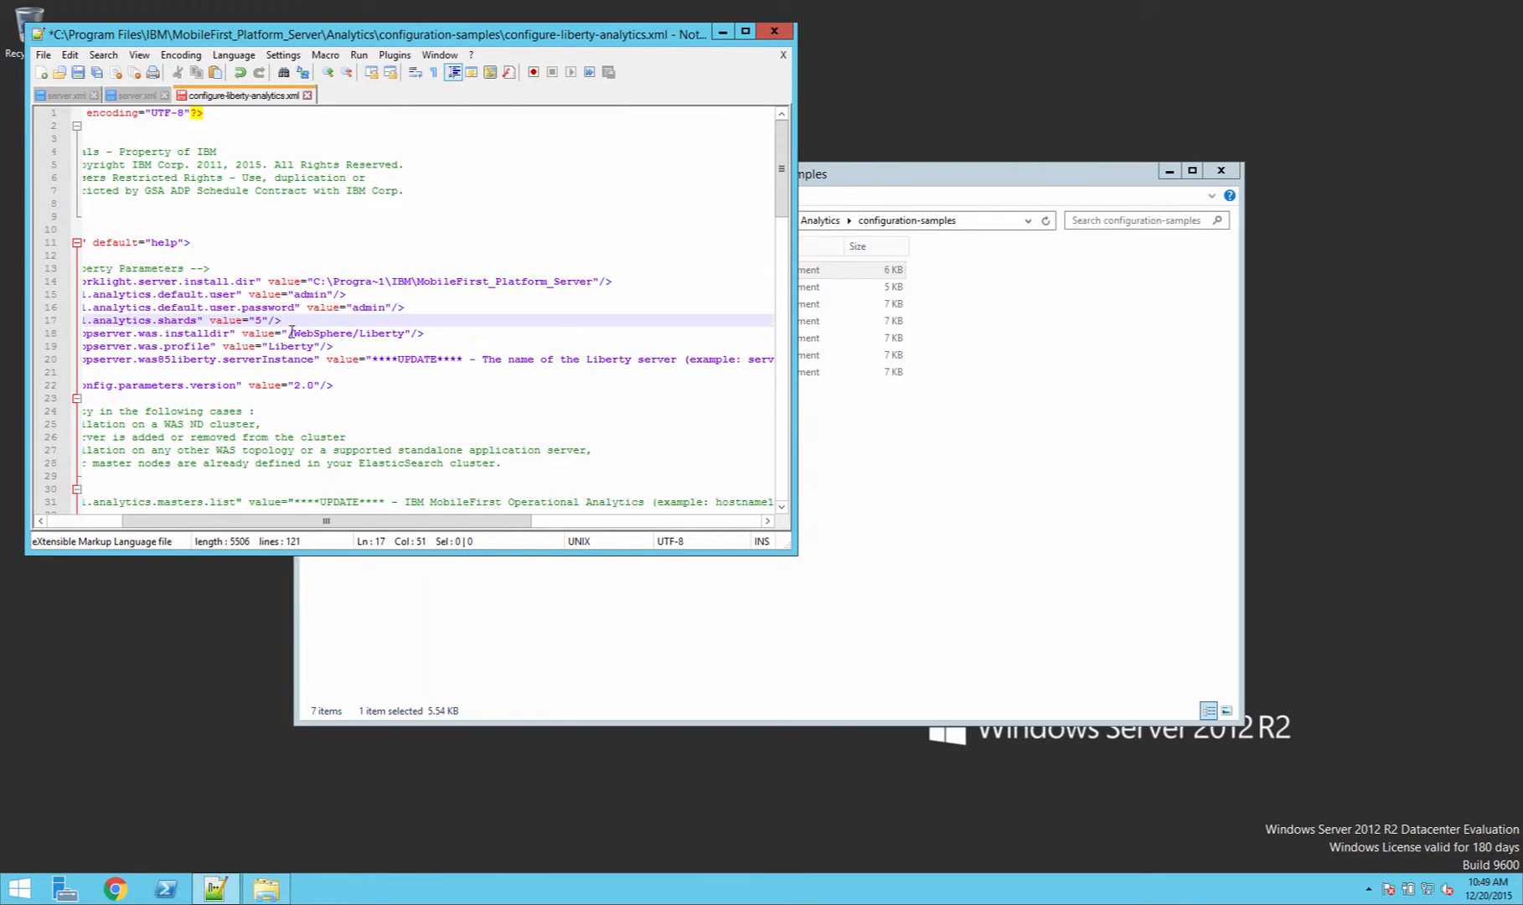
pyautogui.moveTo(291, 333); pyautogui.dragTo(409, 333)
pyautogui.rightClick(289, 334)
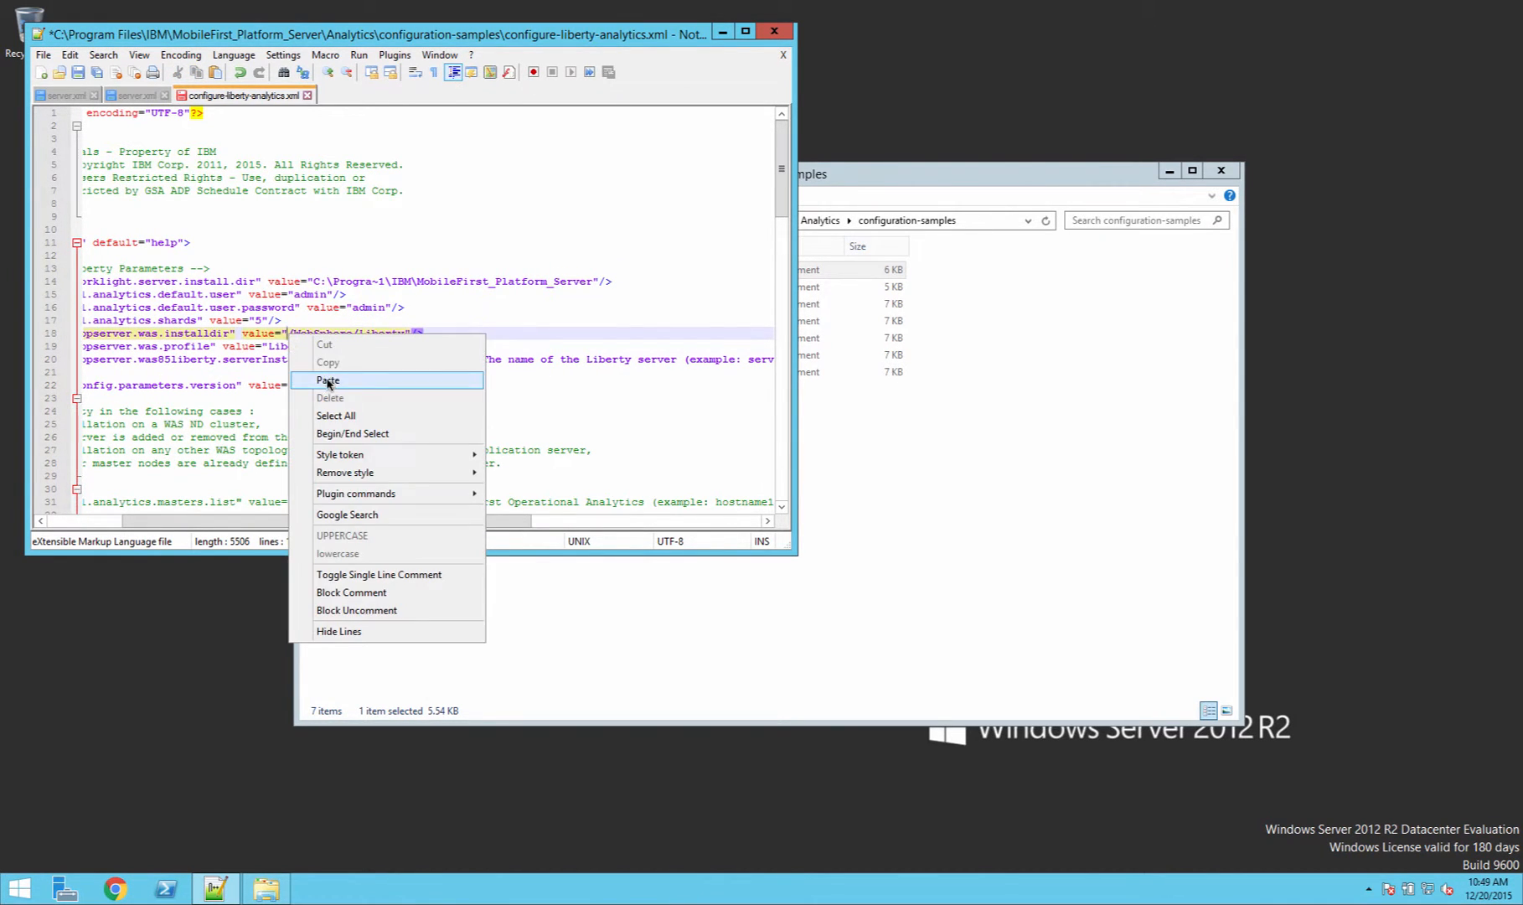
pyautogui.click(327, 381)
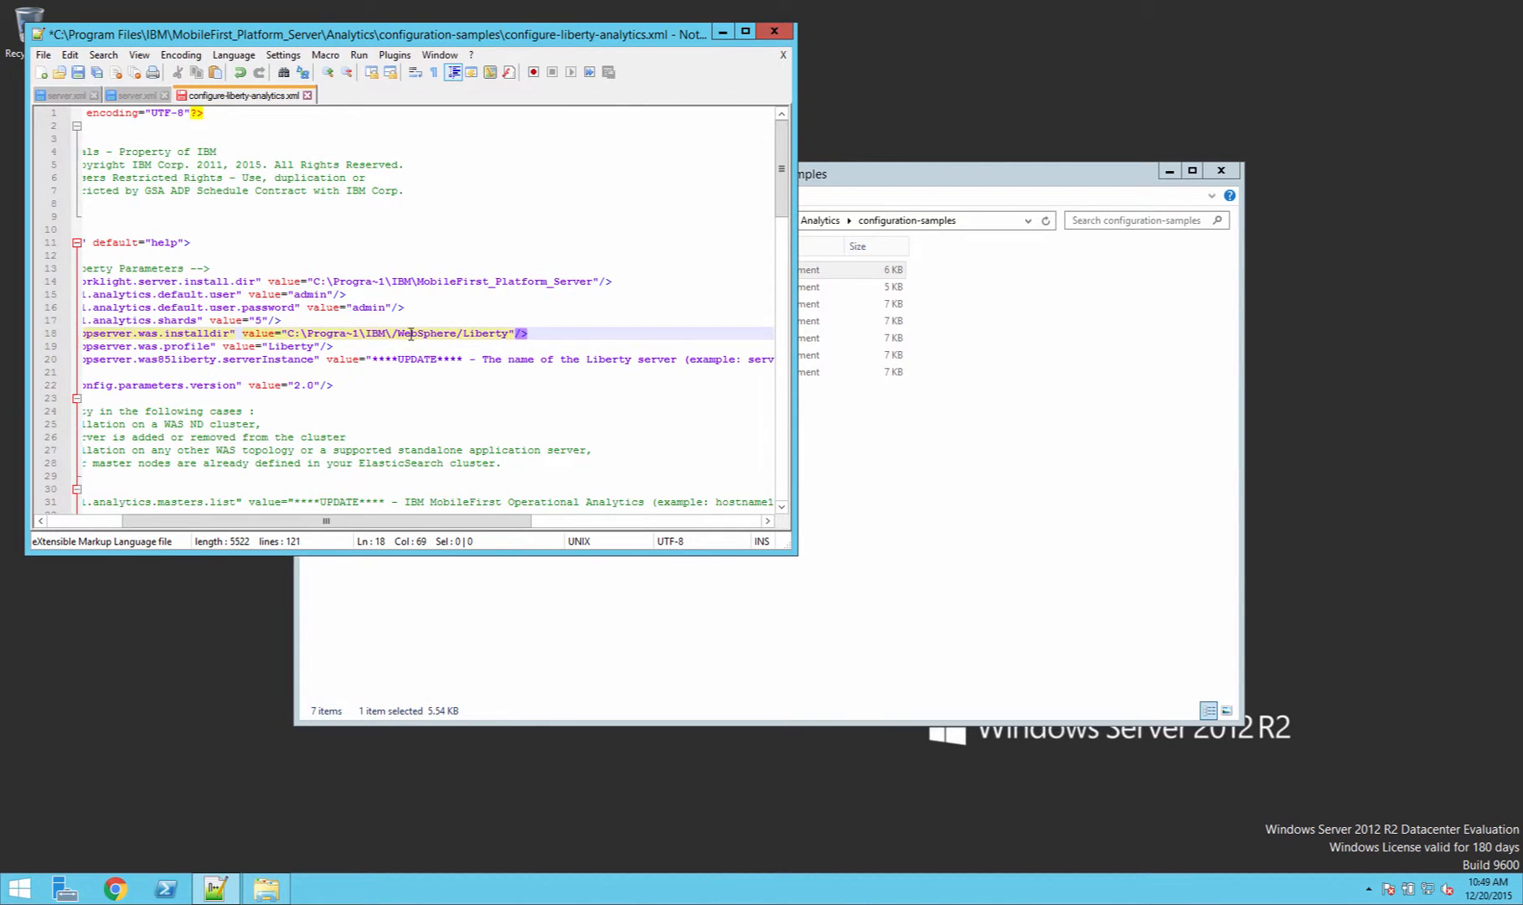
# Step: Fix the separators so appserver.was.installdir reads C:\Progra~1\IBM\WebSphere\Liberty
pyautogui.press('BackSpace')
pyautogui.click(454, 334)
pyautogui.press('Delete')
pyautogui.write('\\')
pyautogui.press('End')
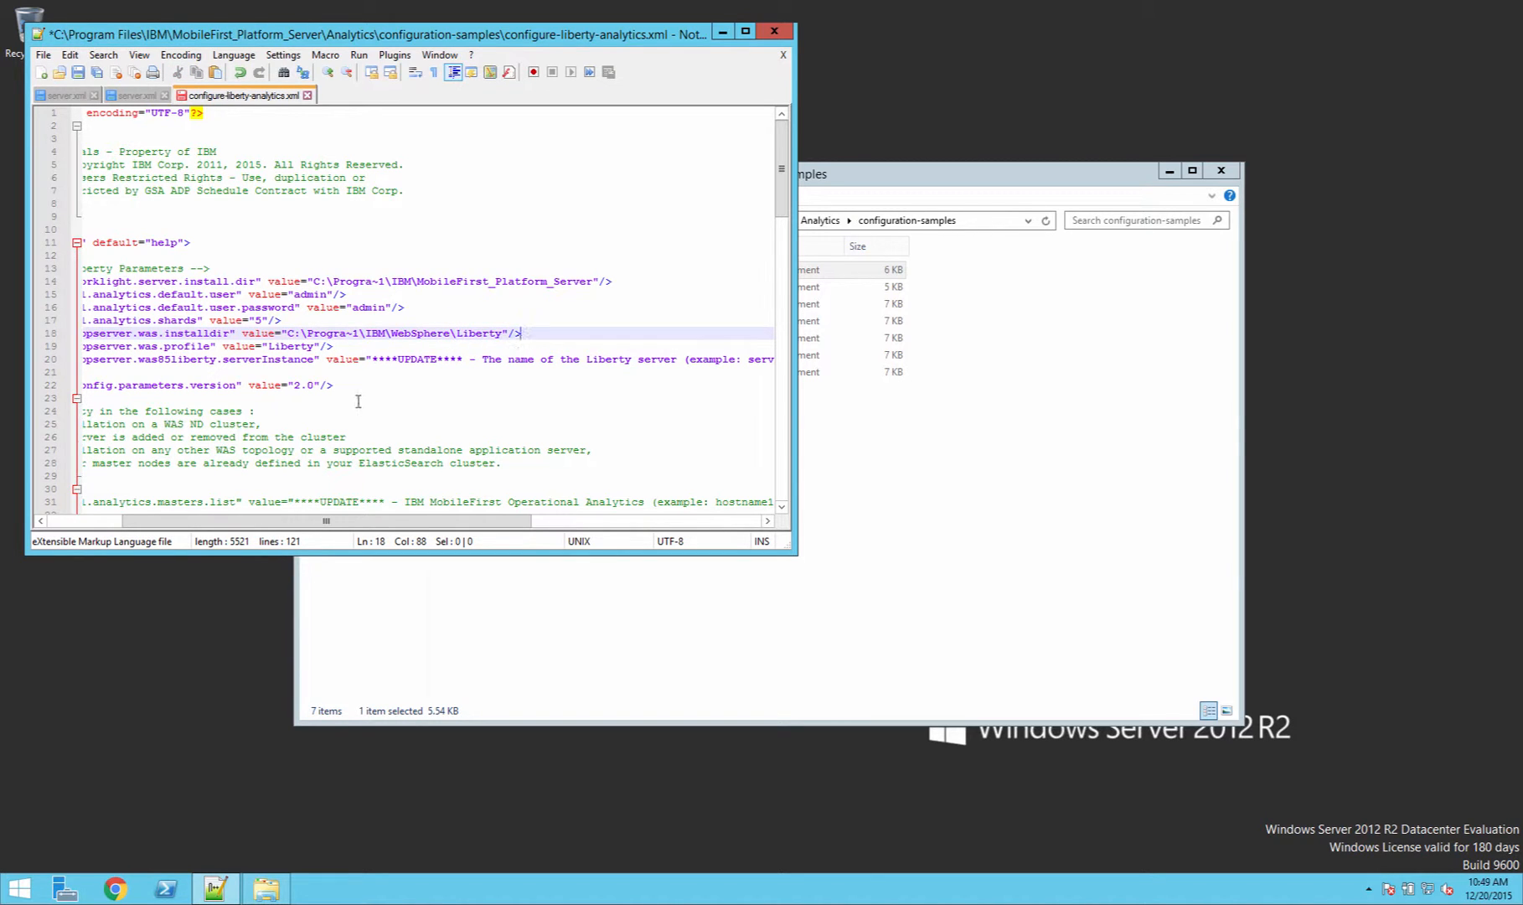
# Step: Set the appserver.was85liberty.serverInstance value to analytics and save the file
pyautogui.click(378, 305)
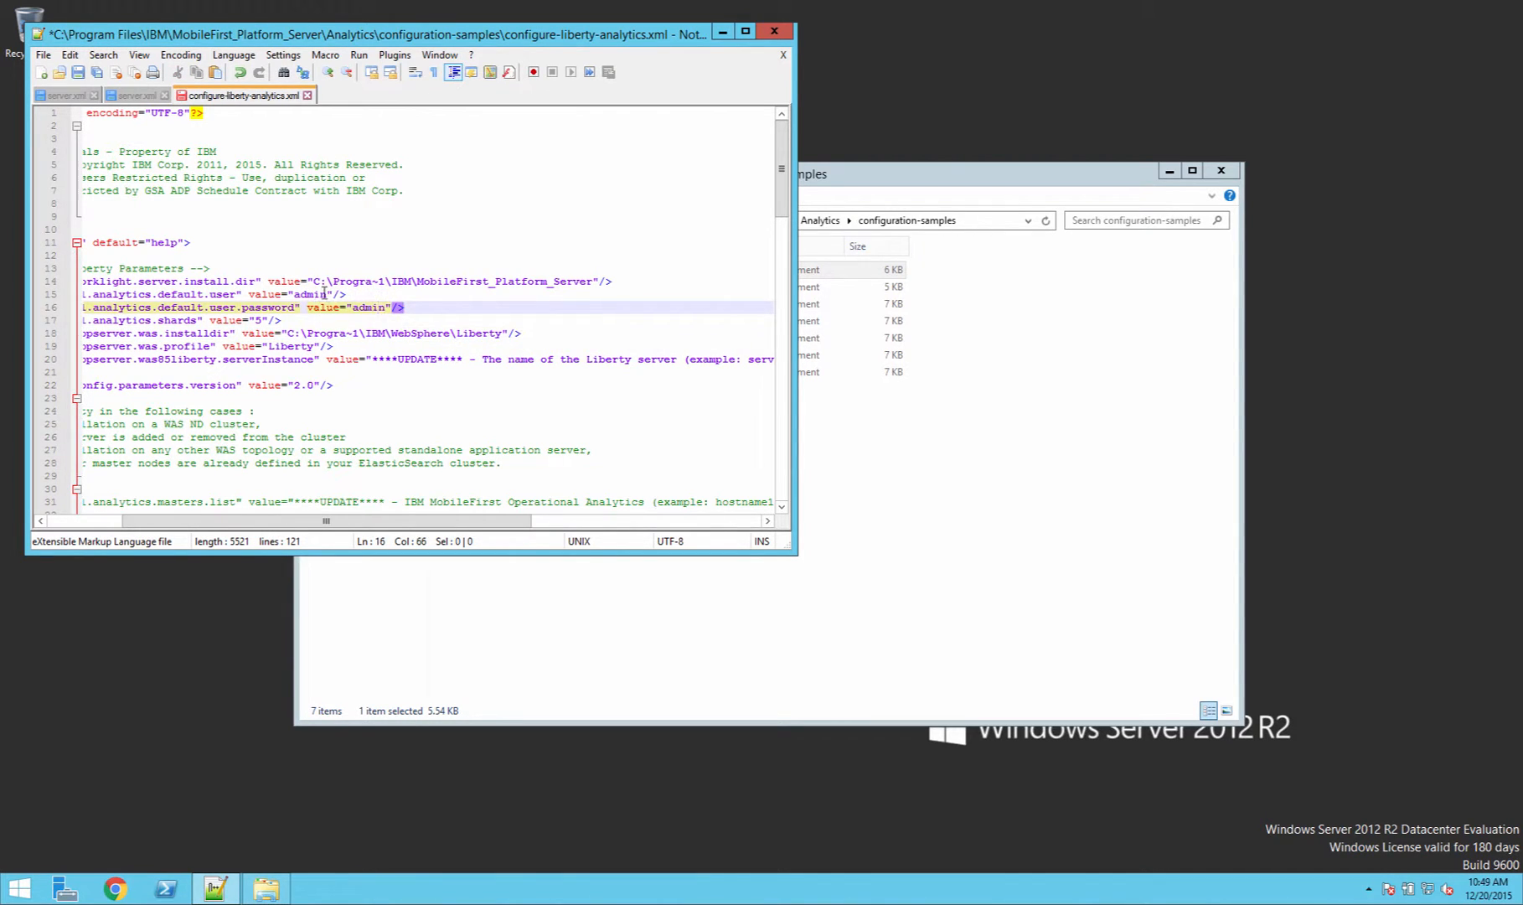
pyautogui.click(323, 293)
pyautogui.click(374, 307)
pyautogui.moveTo(374, 360); pyautogui.dragTo(711, 355)
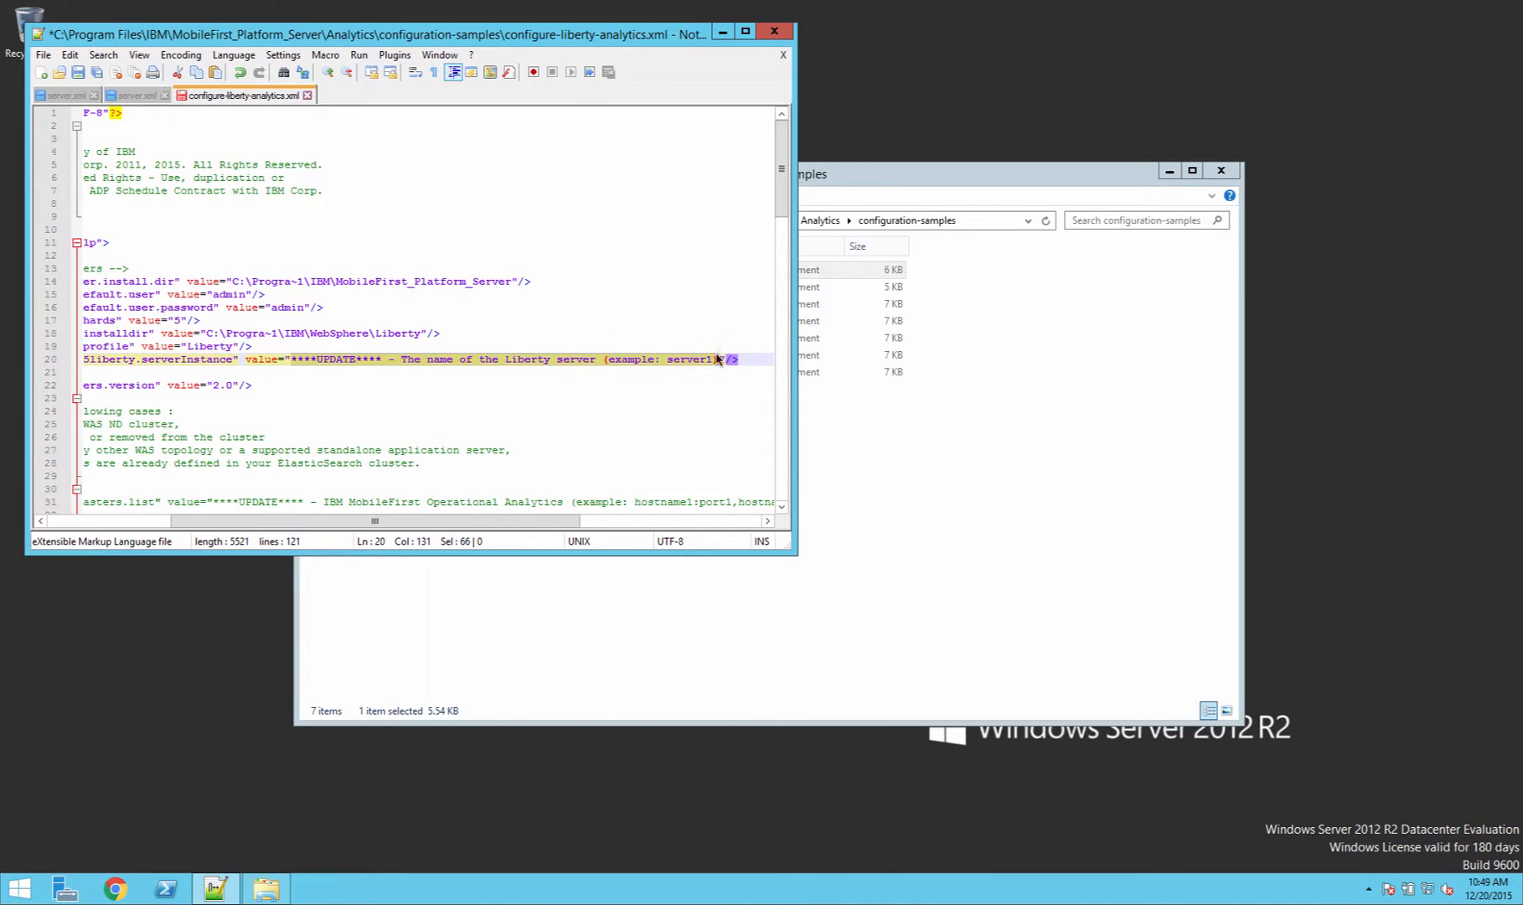
pyautogui.press('Delete')
pyautogui.press('Delete')
pyautogui.write('analyti')
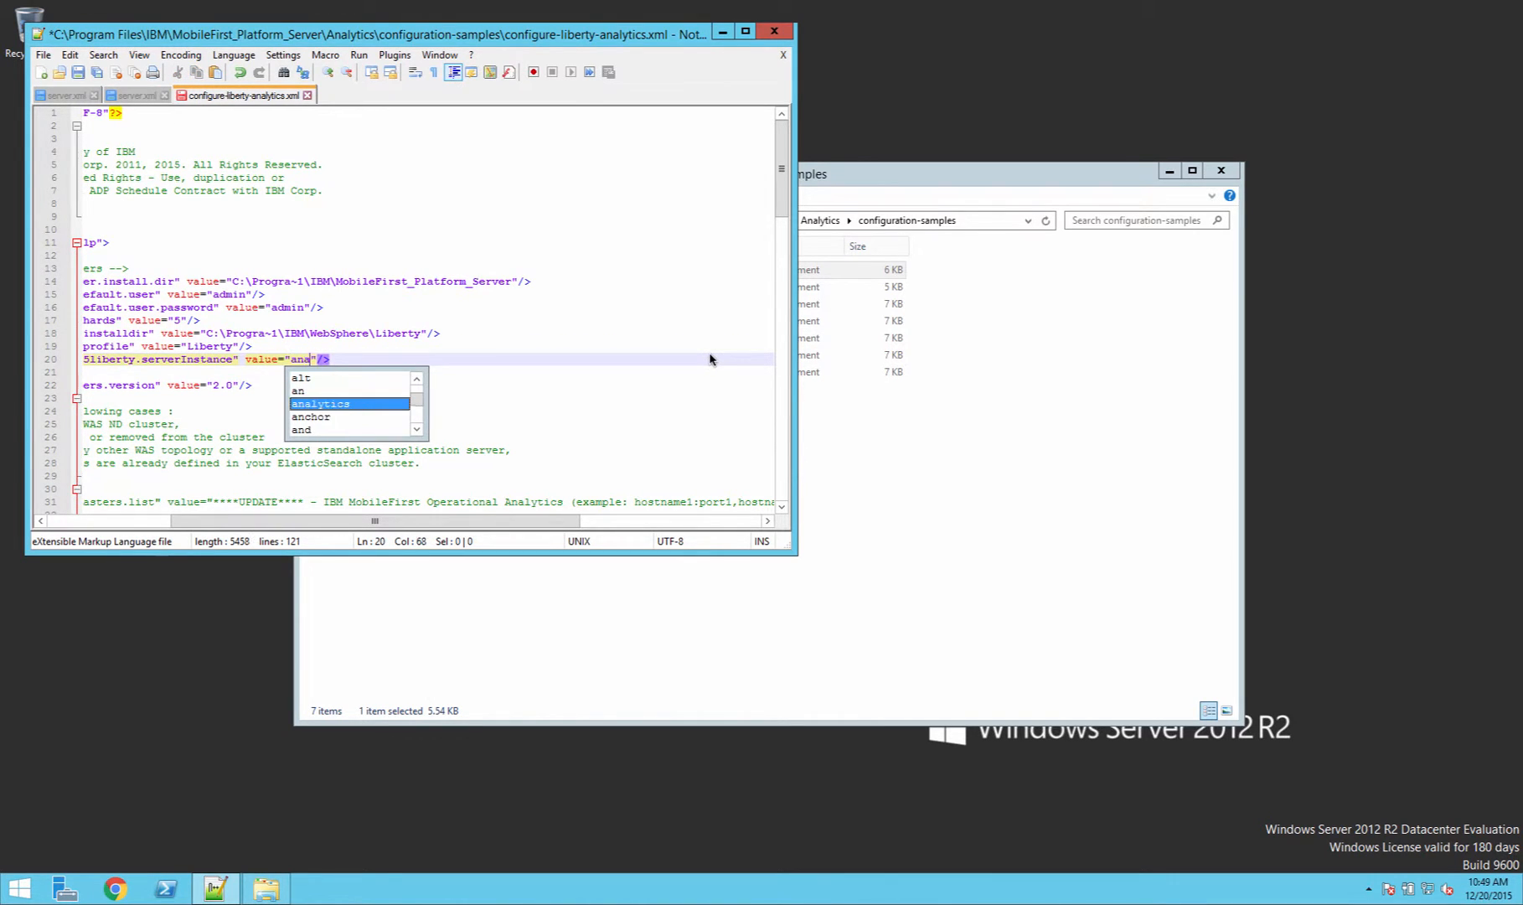
pyautogui.write('cs')
pyautogui.click(92, 73)
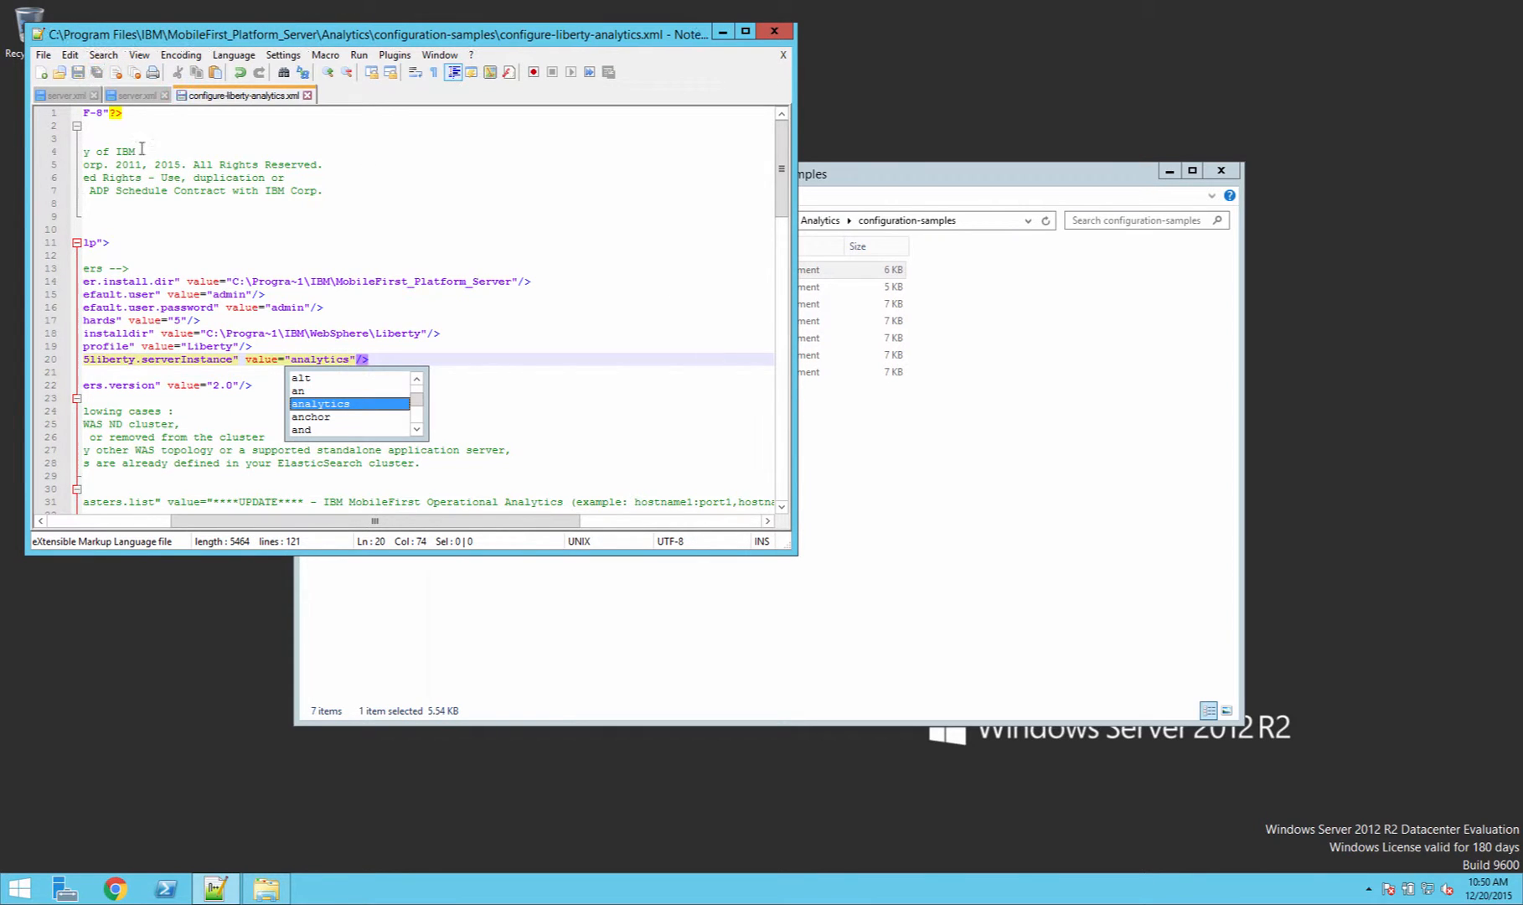
# Step: In PowerShell, change directory to C:\Program Files\IBM\MobileFirst_Platform_Server\Analytics\configuration-samples
pyautogui.click(183, 874)
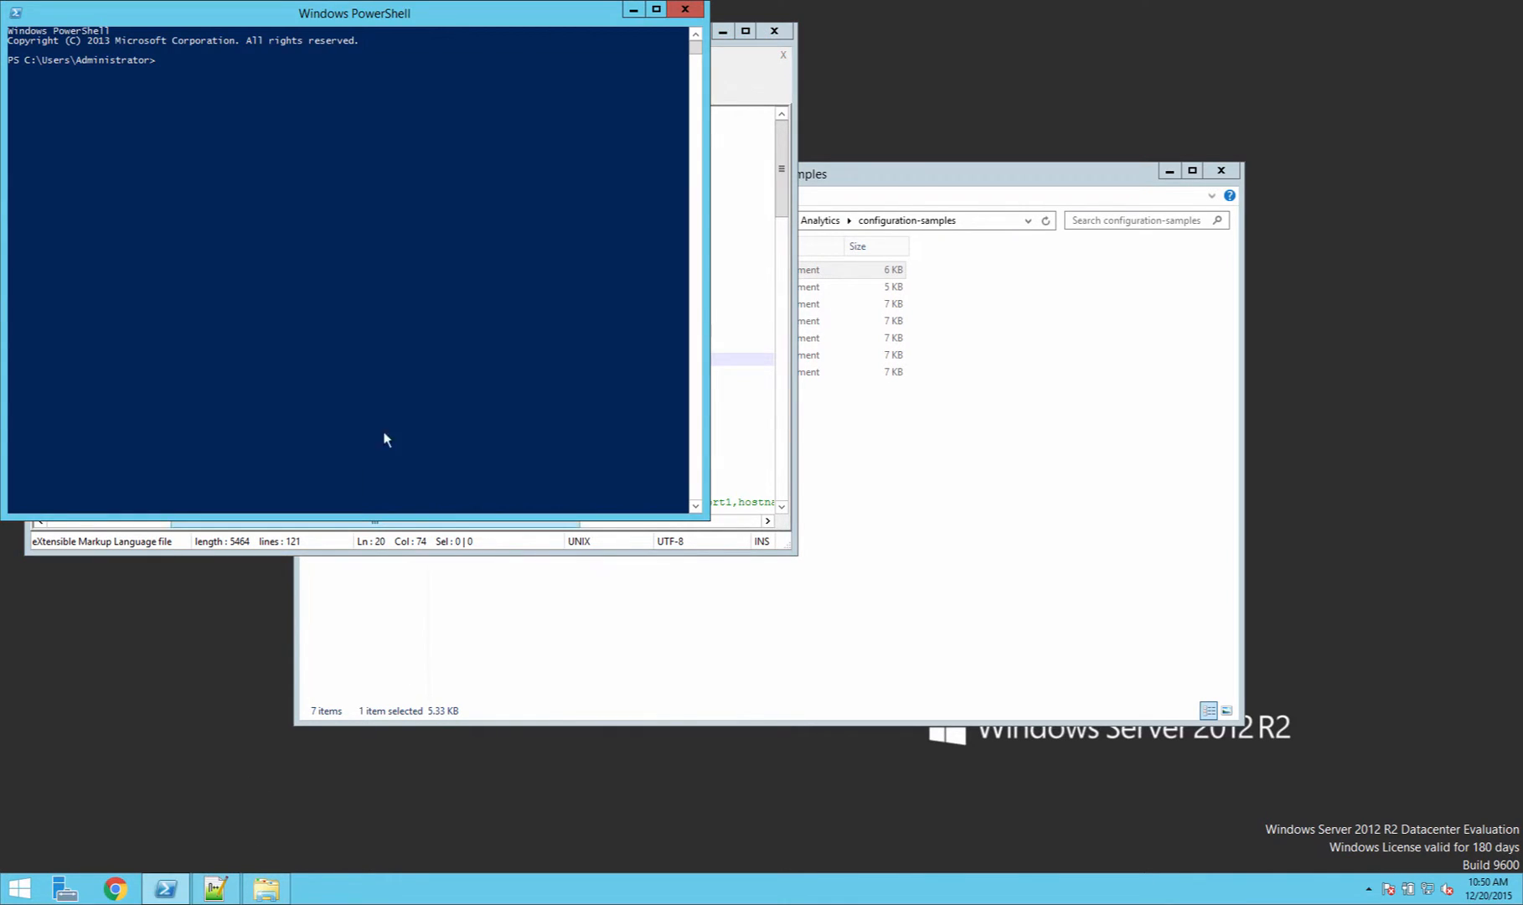
pyautogui.write('cd')
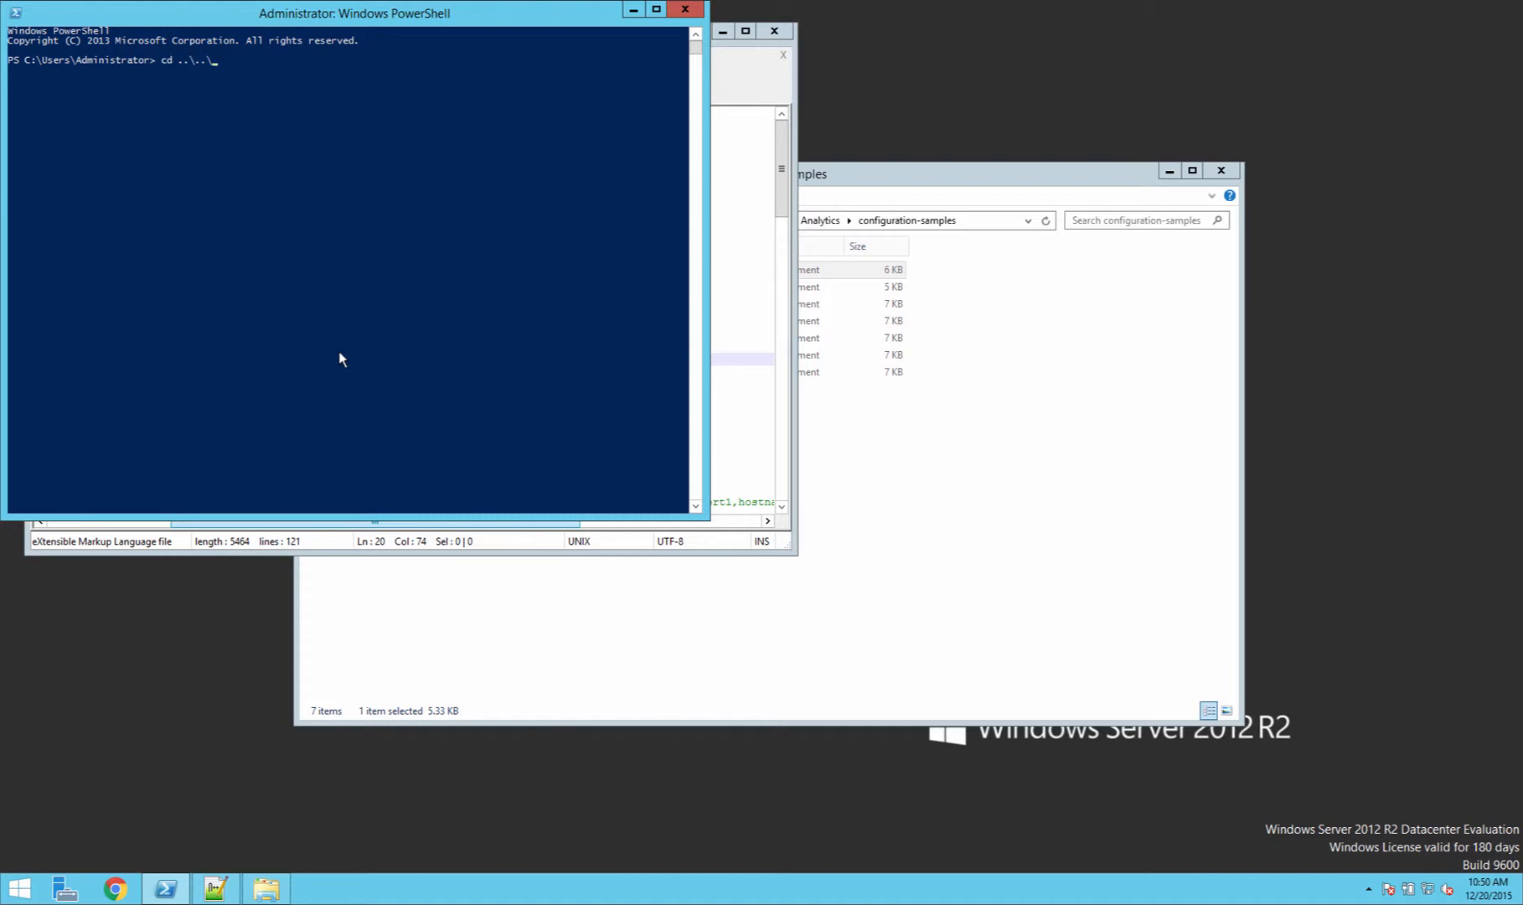
pyautogui.write('..\\..\\P')
pyautogui.press('Tab')
pyautogui.write('\\IB')
pyautogui.press('Tab')
pyautogui.write('\\M')
pyautogui.press('Tab')
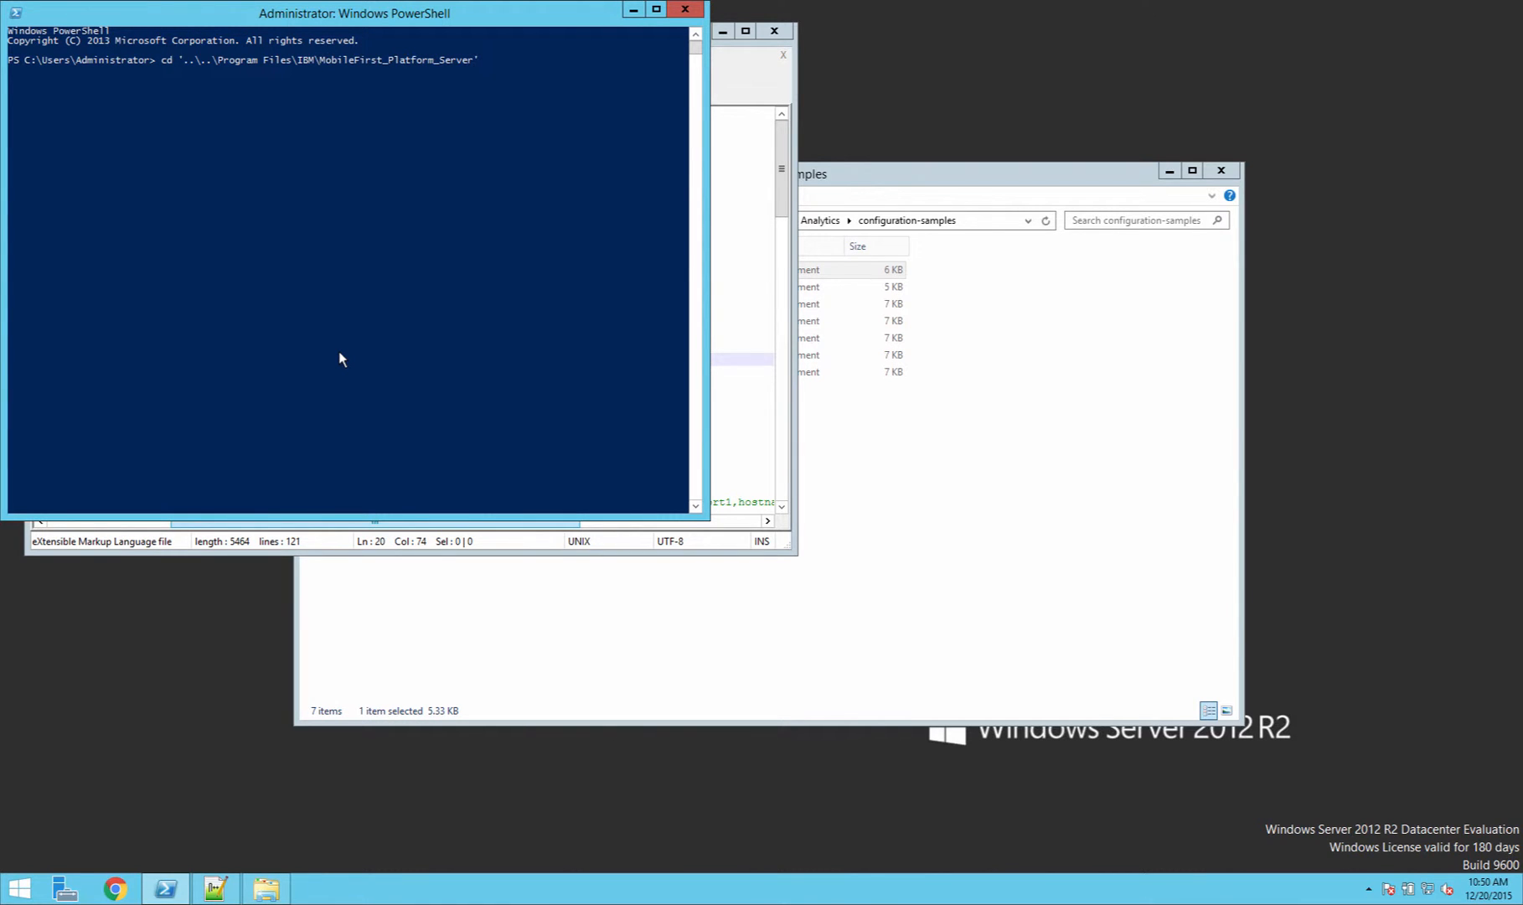
pyautogui.write('\\A')
pyautogui.press('Tab')
pyautogui.write('\\c')
pyautogui.press('Tab')
pyautogui.press('Return')
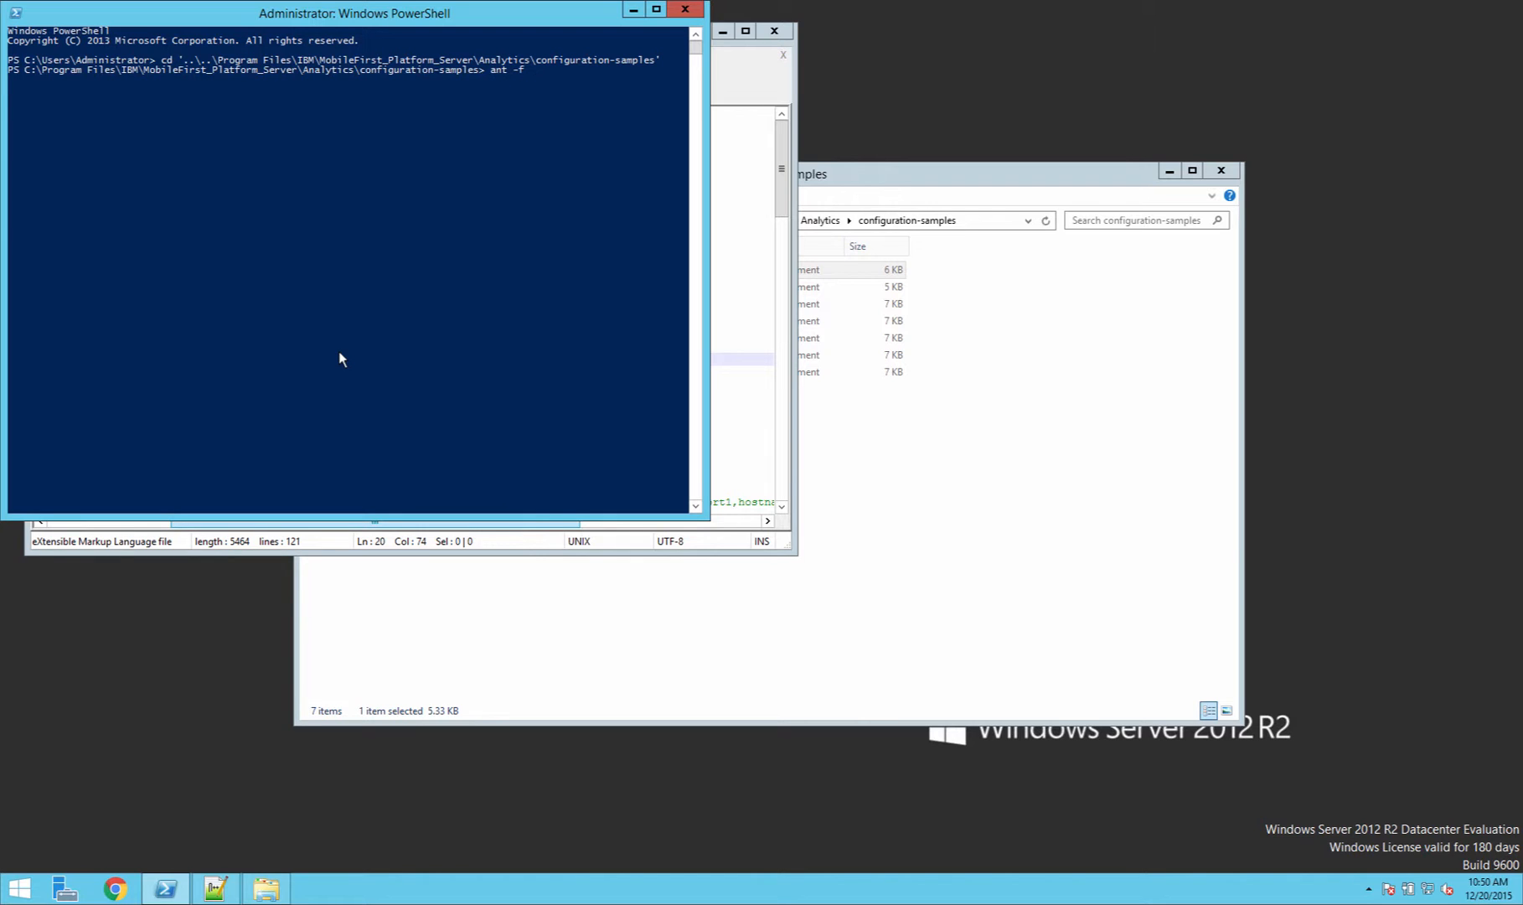
# Step: Run the Ant script .\configure-liberty-analytics.xml with the install target
pyautogui.write('ant -f c')
pyautogui.press('Tab')
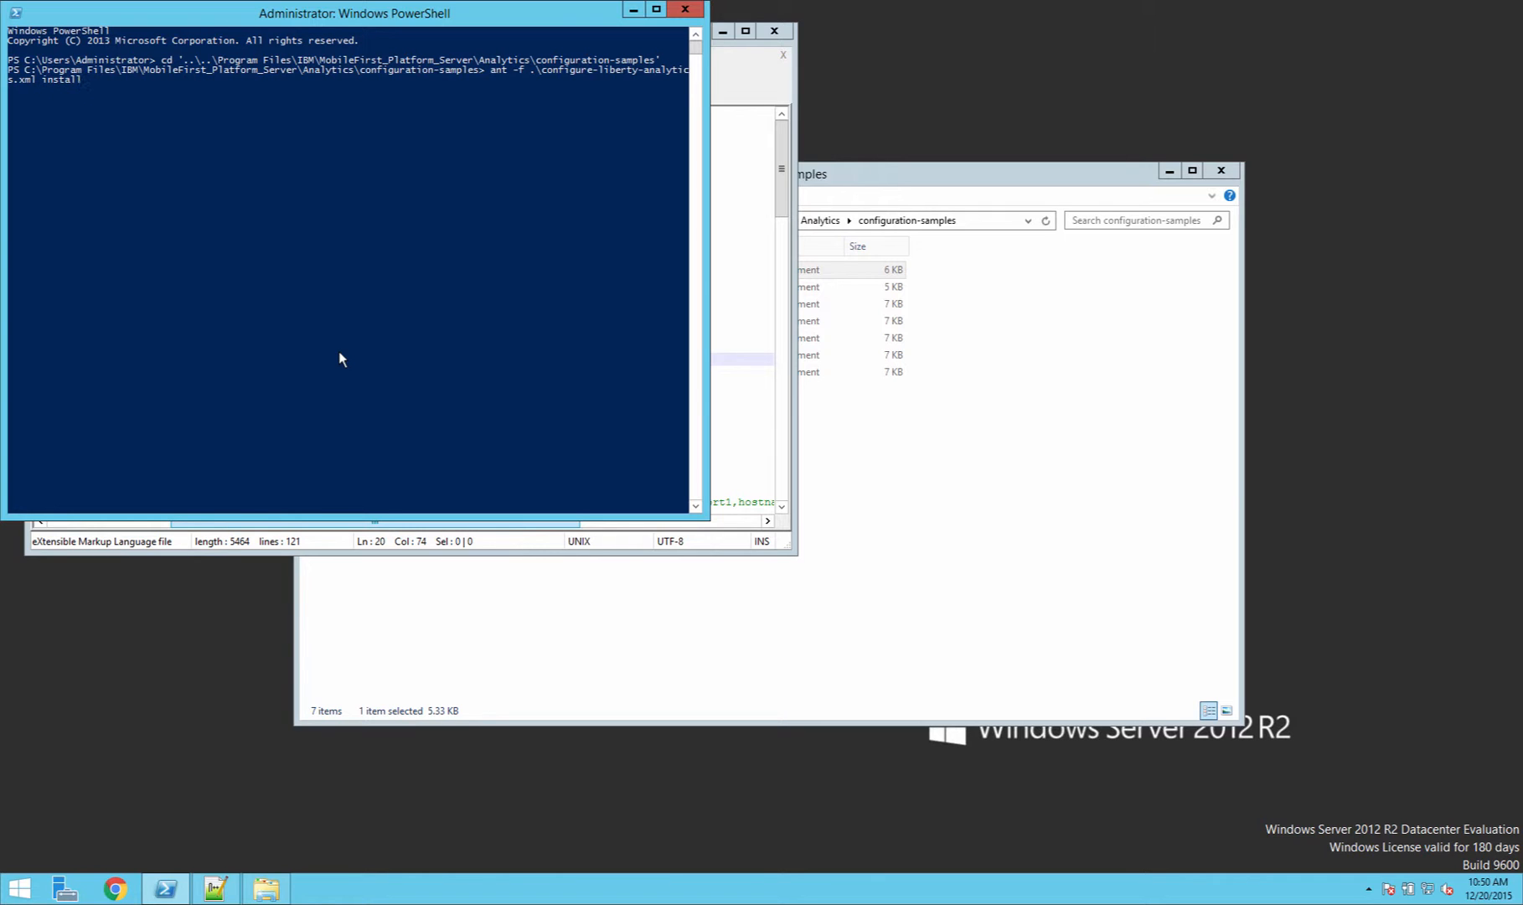
pyautogui.write('install')
pyautogui.press('Return')
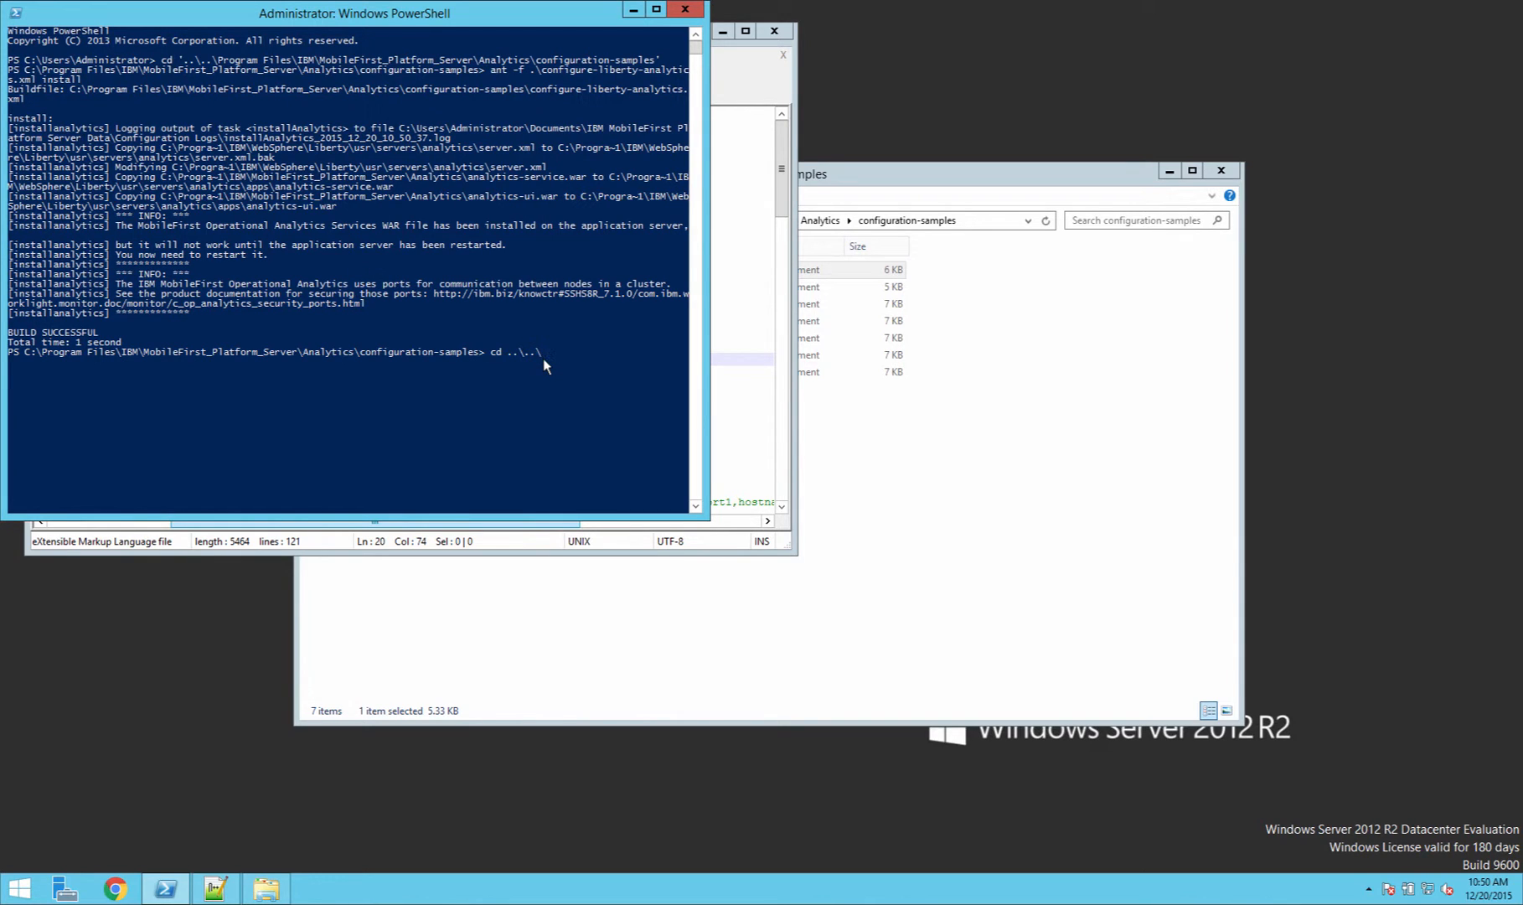
# Step: Change directory to ..\..\..\WebSphere\Liberty\bin
pyautogui.press('Tab')
pyautogui.write('\\Lib')
pyautogui.press('Tab')
pyautogui.write('\\nin')
pyautogui.press('Return')
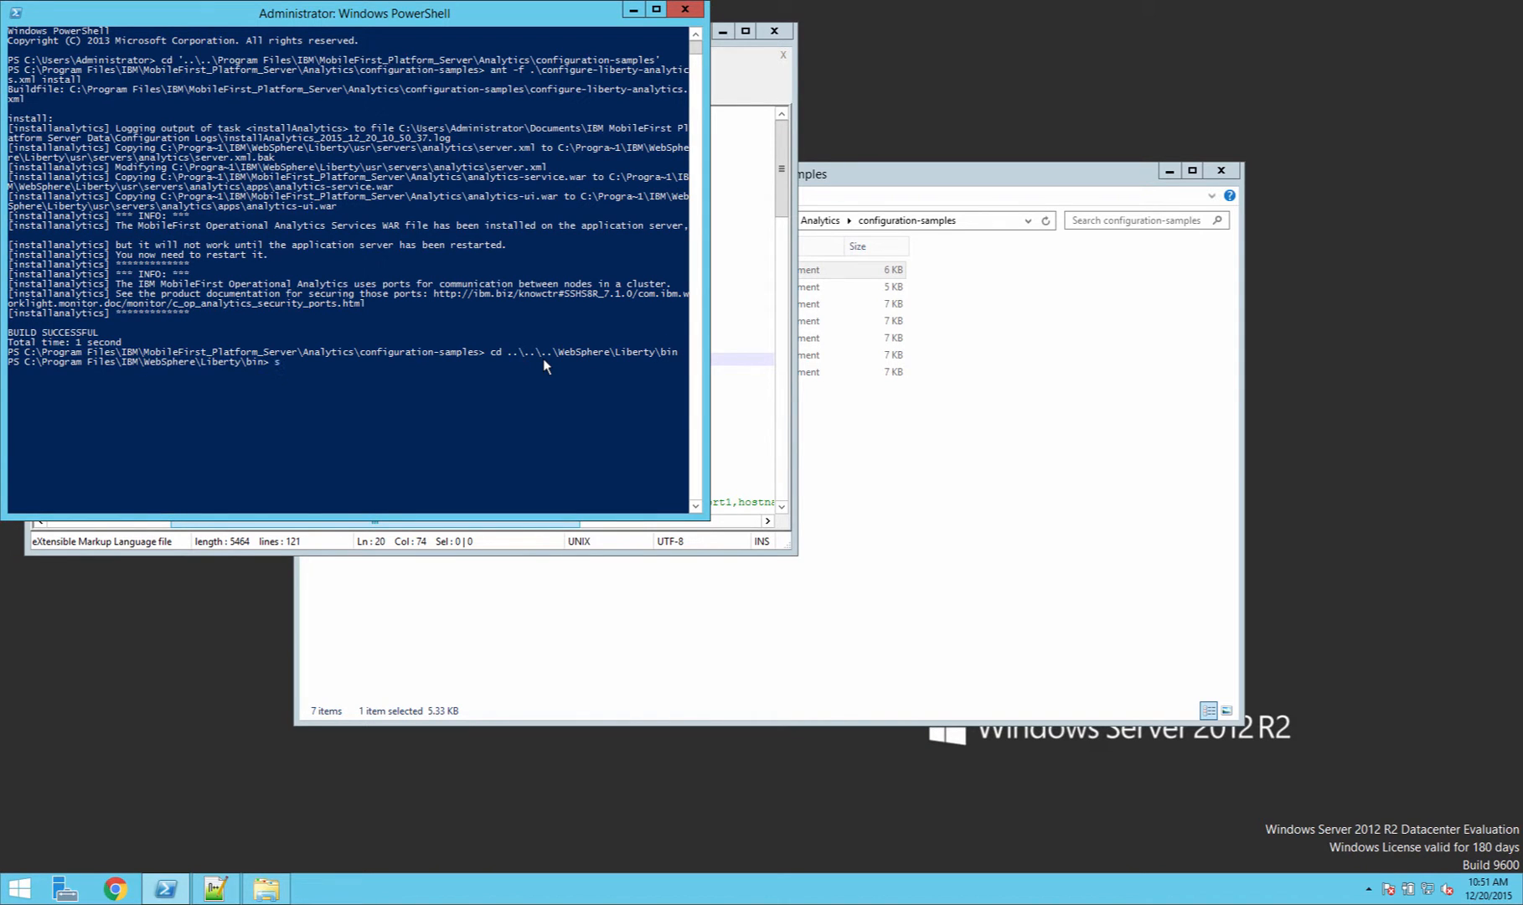
# Step: Stop the analytics Liberty server with .\server stop analytics
pyautogui.write('s')
pyautogui.press('Tab')
pyautogui.write('stop analytics')
pyautogui.press('Return')
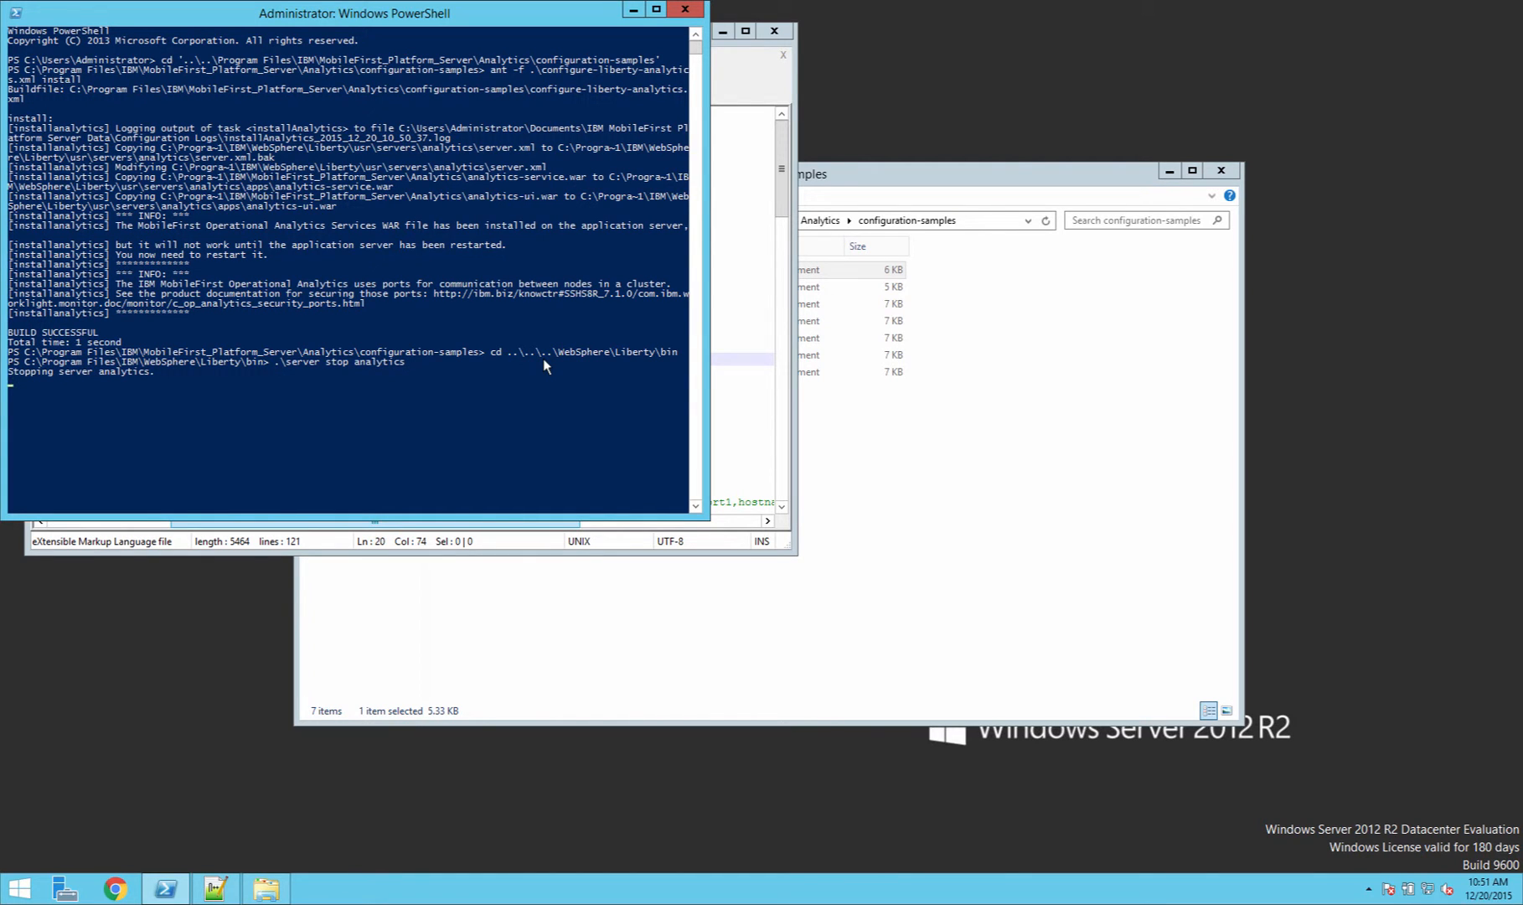
# Step: Start the analytics Liberty server with .\server start analytics
pyautogui.press('Up')
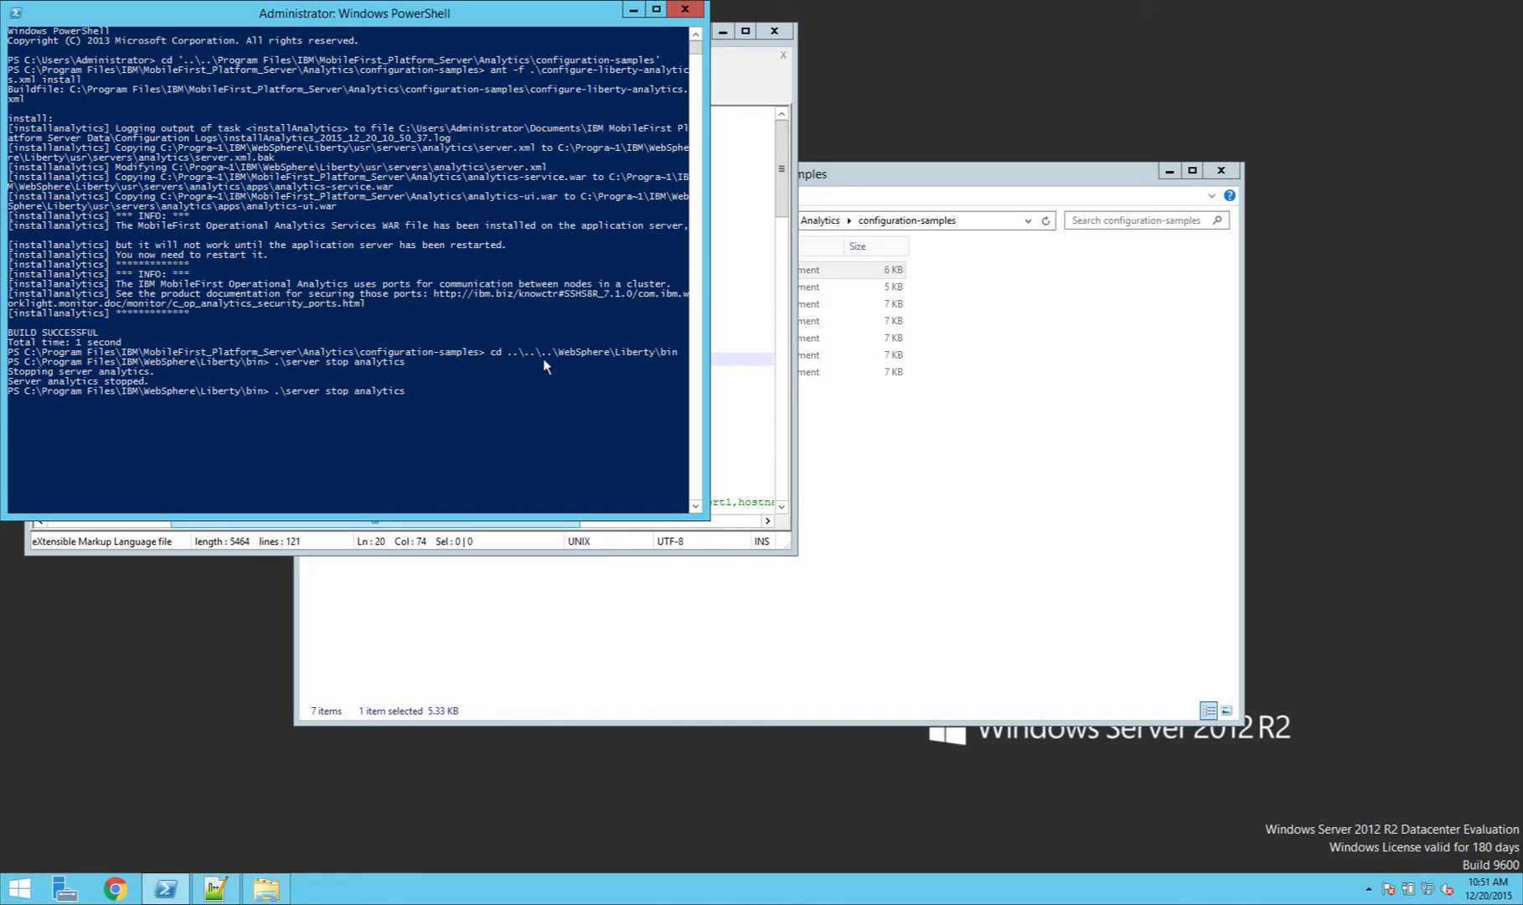
pyautogui.press('BackSpace')
pyautogui.press('BackSpace')
pyautogui.press('BackSpace')
pyautogui.press('BackSpace')
pyautogui.write('start')
pyautogui.press('Return')
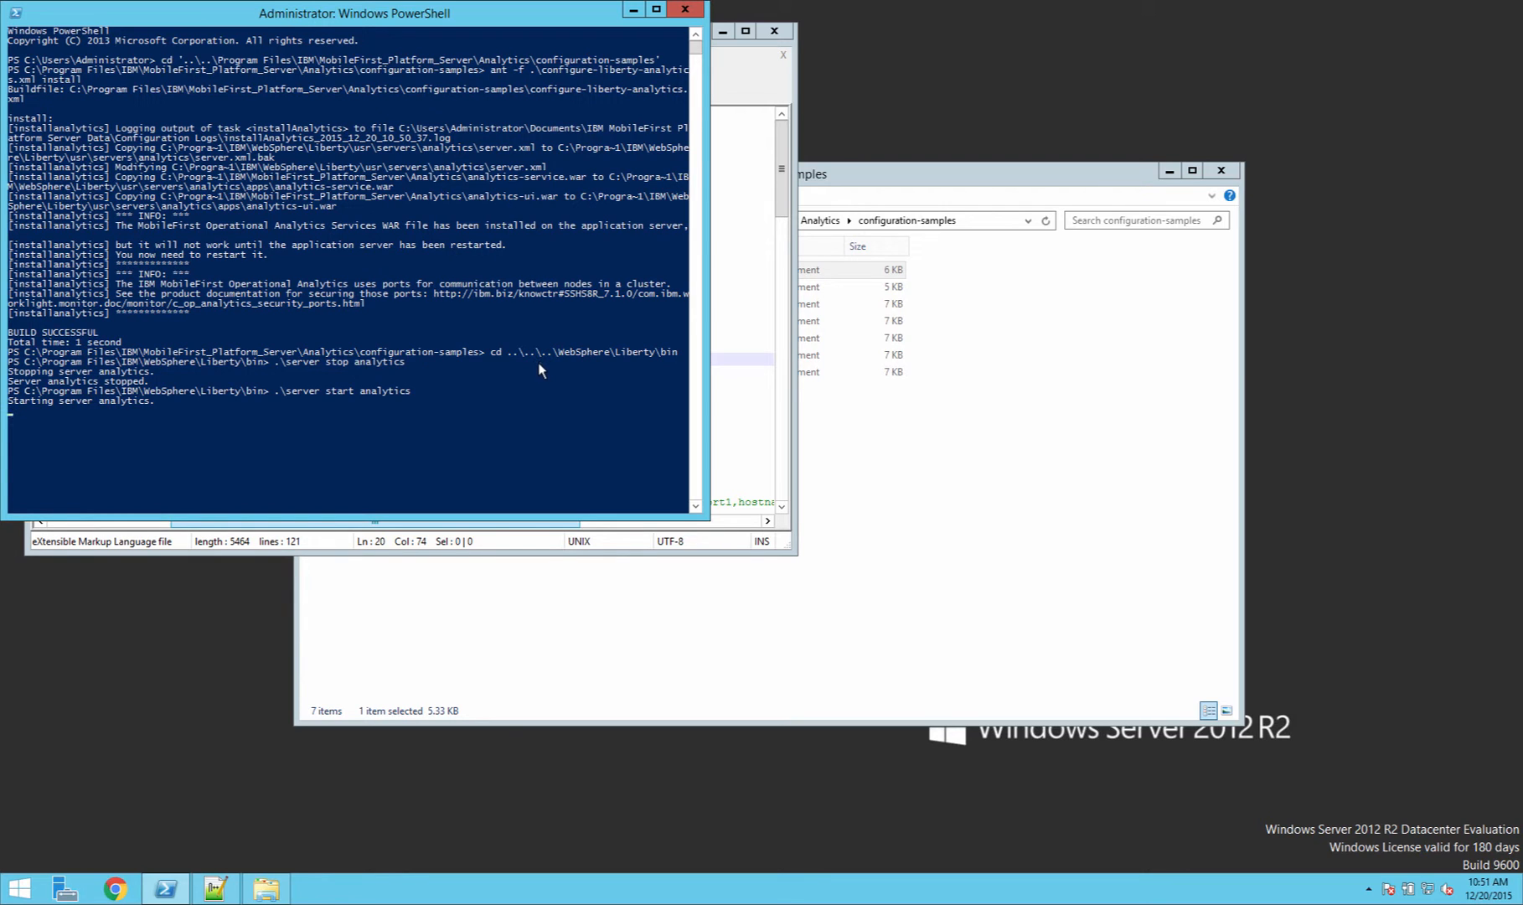
# Step: Open Chrome and browse to localhost:9081/analytics
pyautogui.click(112, 892)
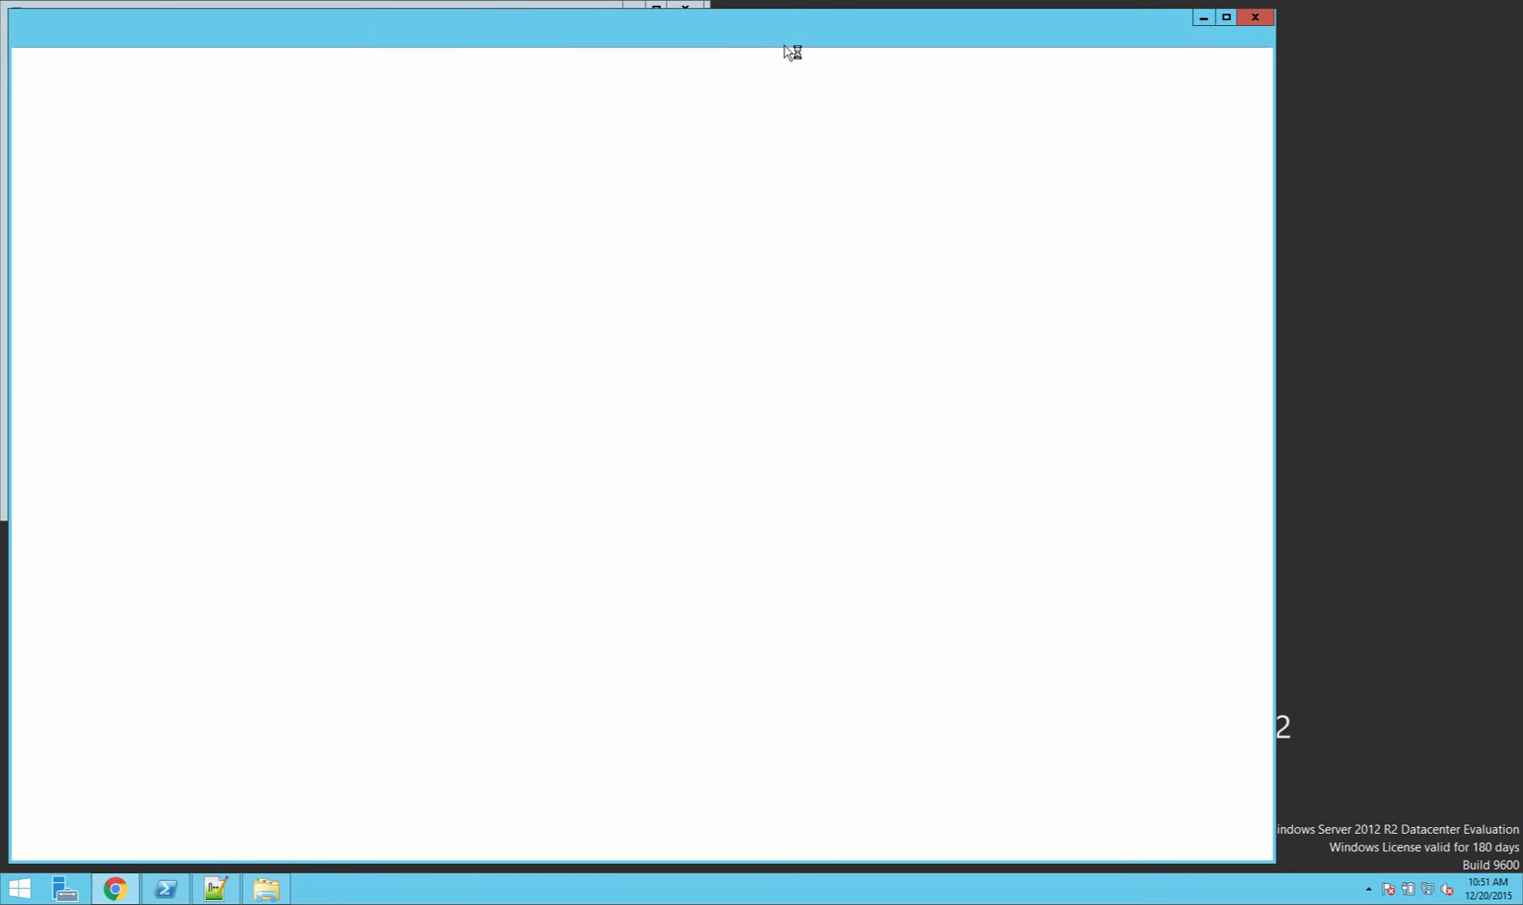
pyautogui.moveTo(782, 32); pyautogui.dragTo(945, 41)
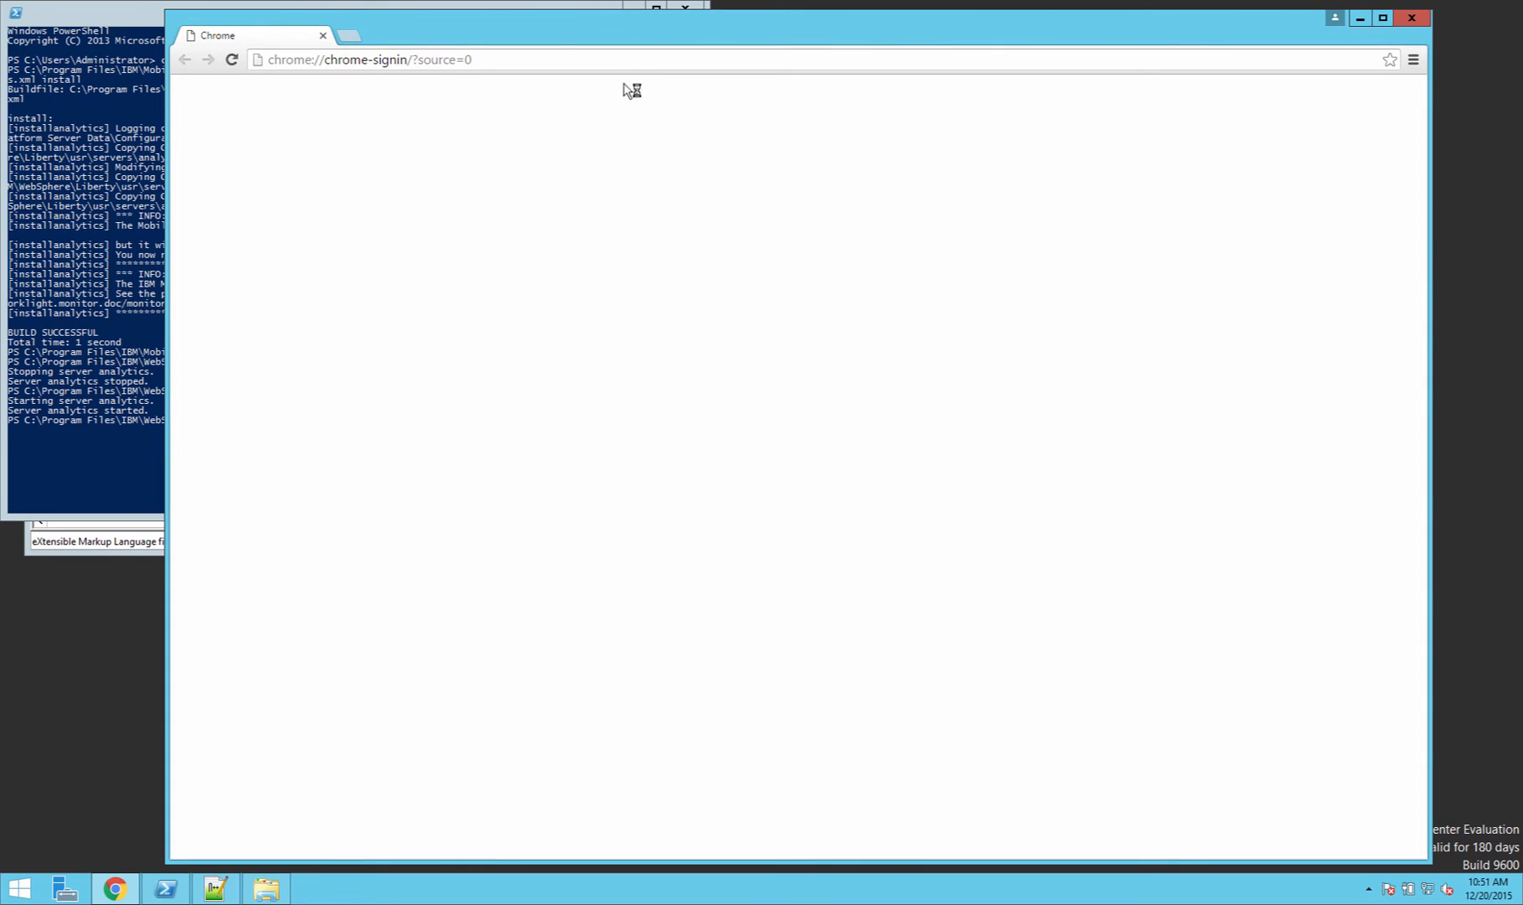
pyautogui.click(525, 60)
pyautogui.write('lo')
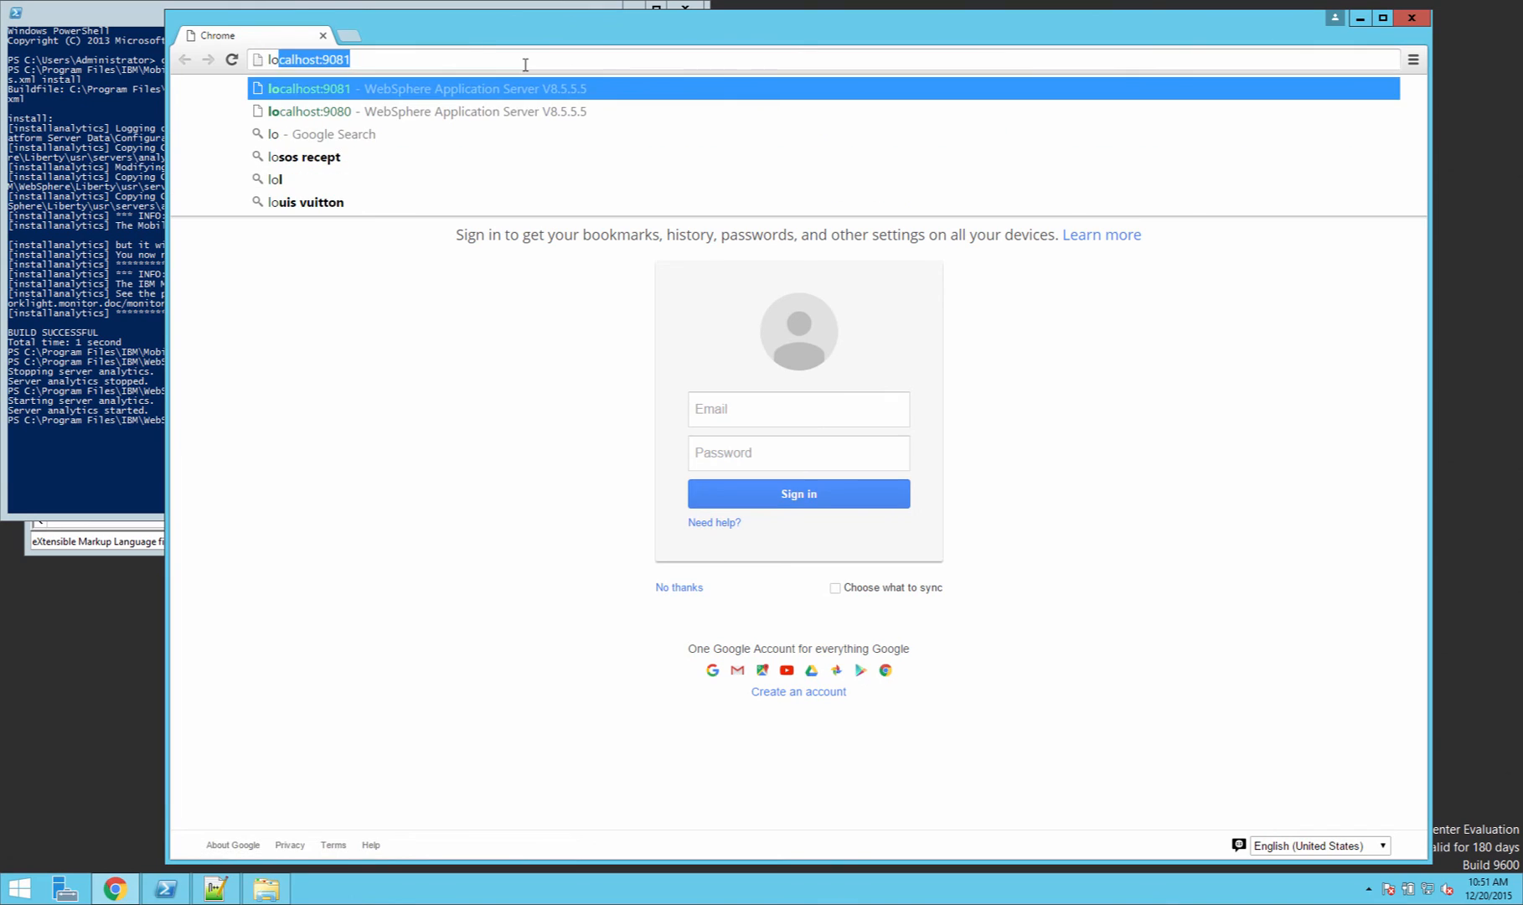
pyautogui.press('End')
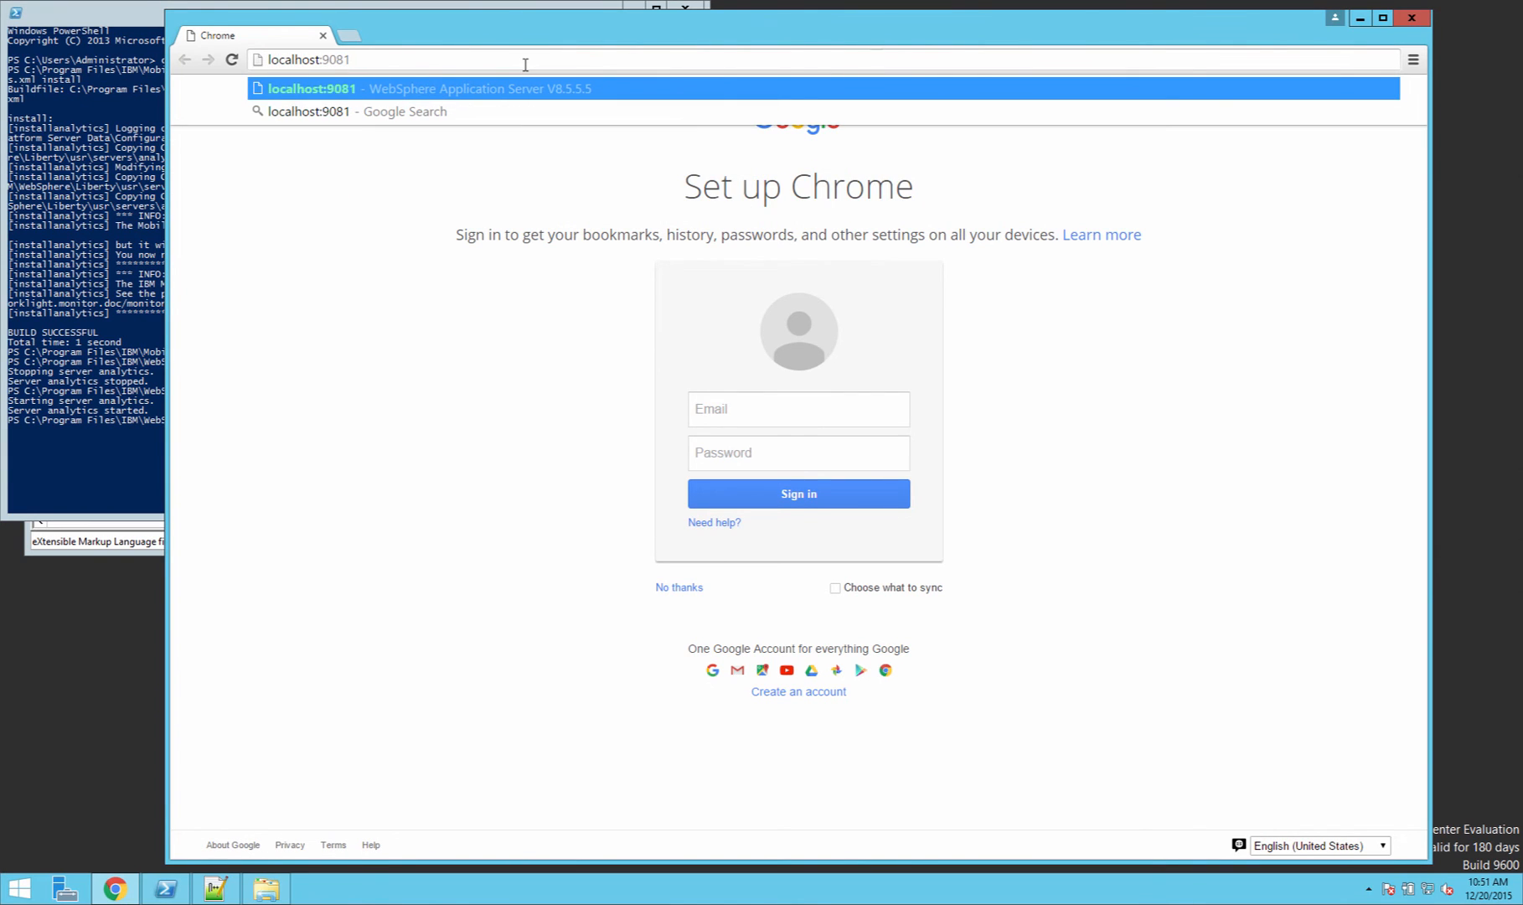
pyautogui.write('/anal')
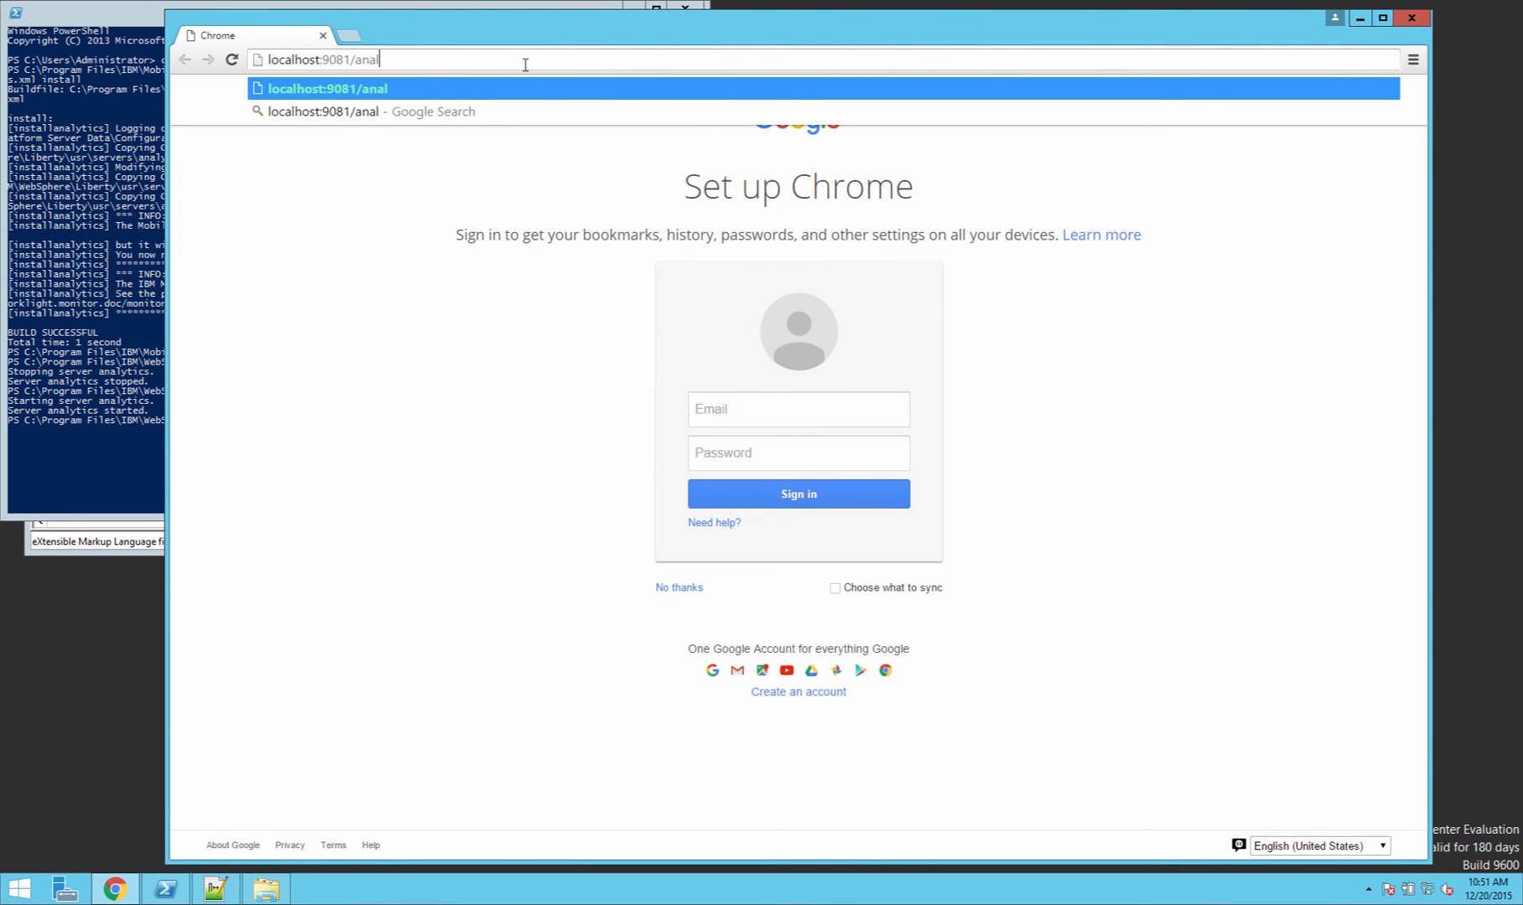
pyautogui.write('ytics')
pyautogui.press('Return')
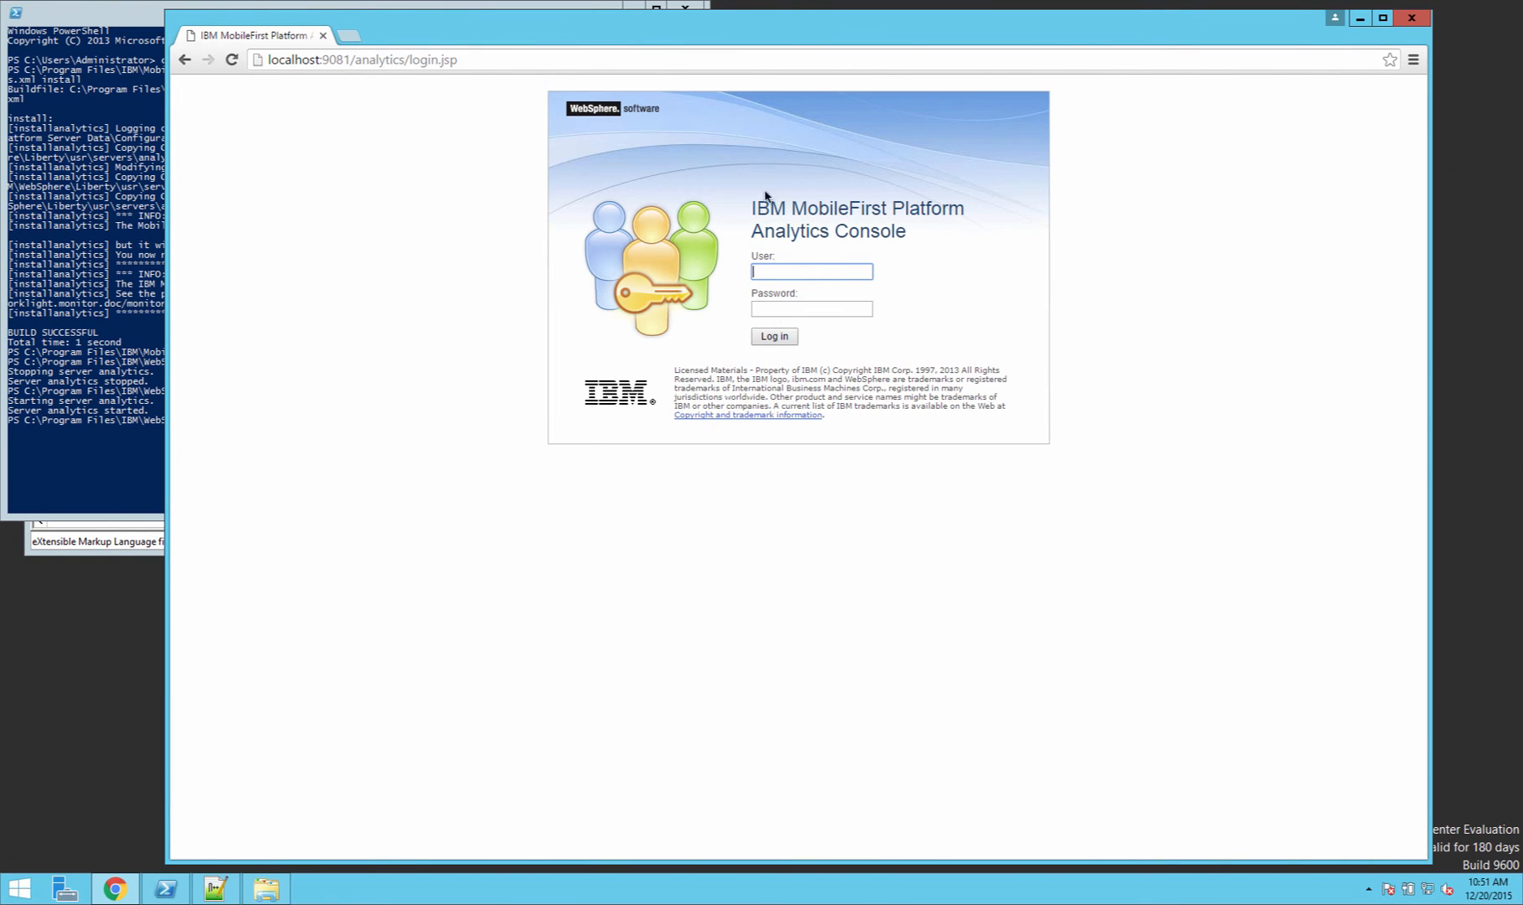
# Step: Log in to the Analytics Console with the administrator user name and password, and let Chrome save the password
pyautogui.write('admin')
pyautogui.press('Tab')
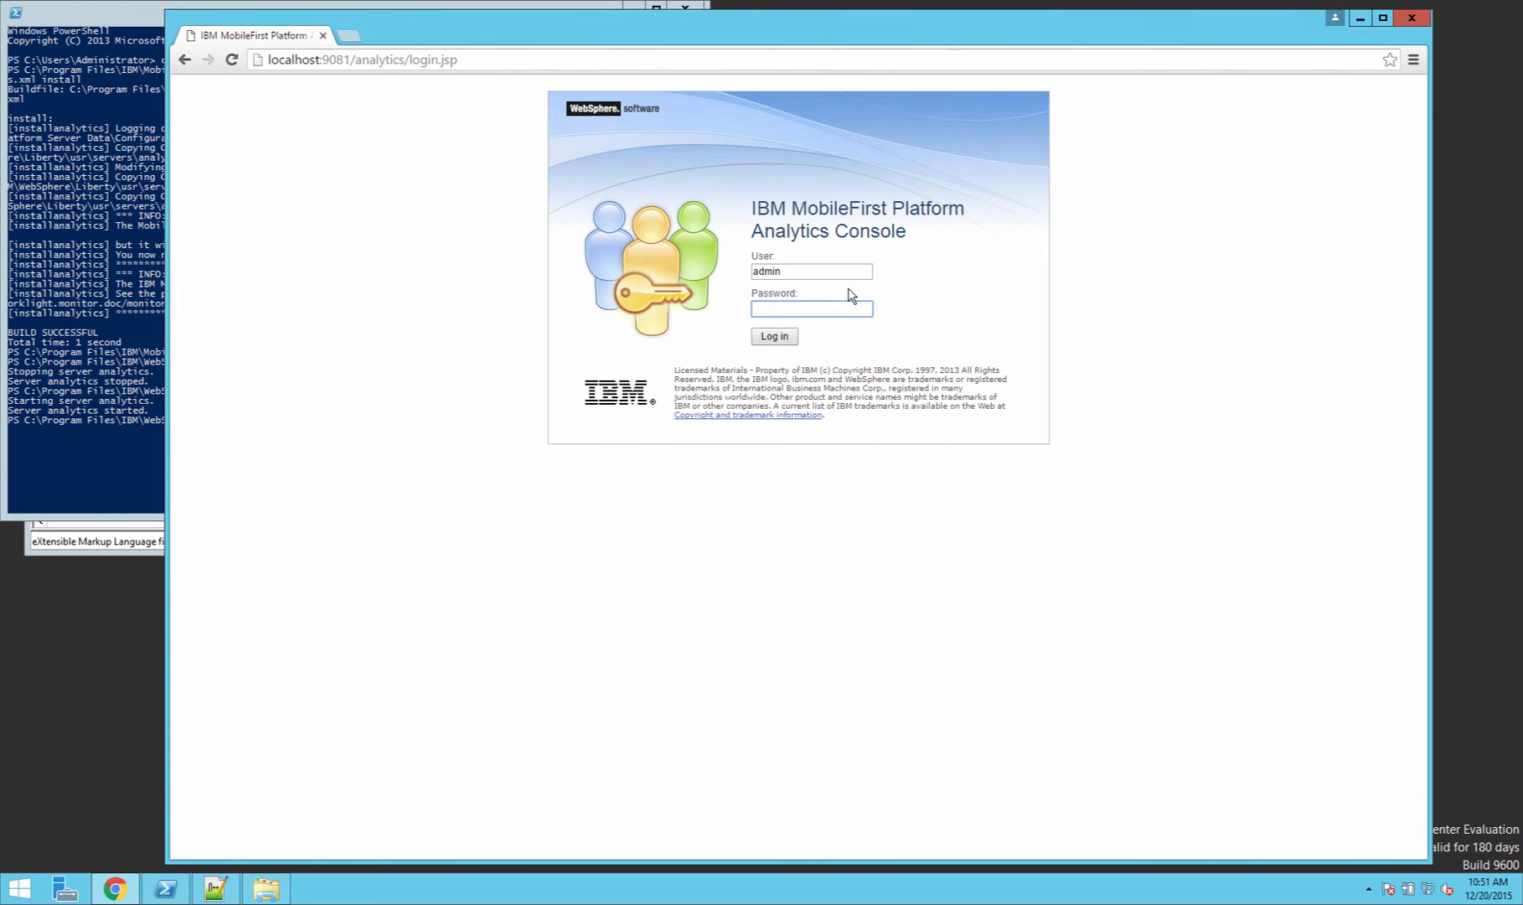
pyautogui.write('admin')
pyautogui.click(796, 334)
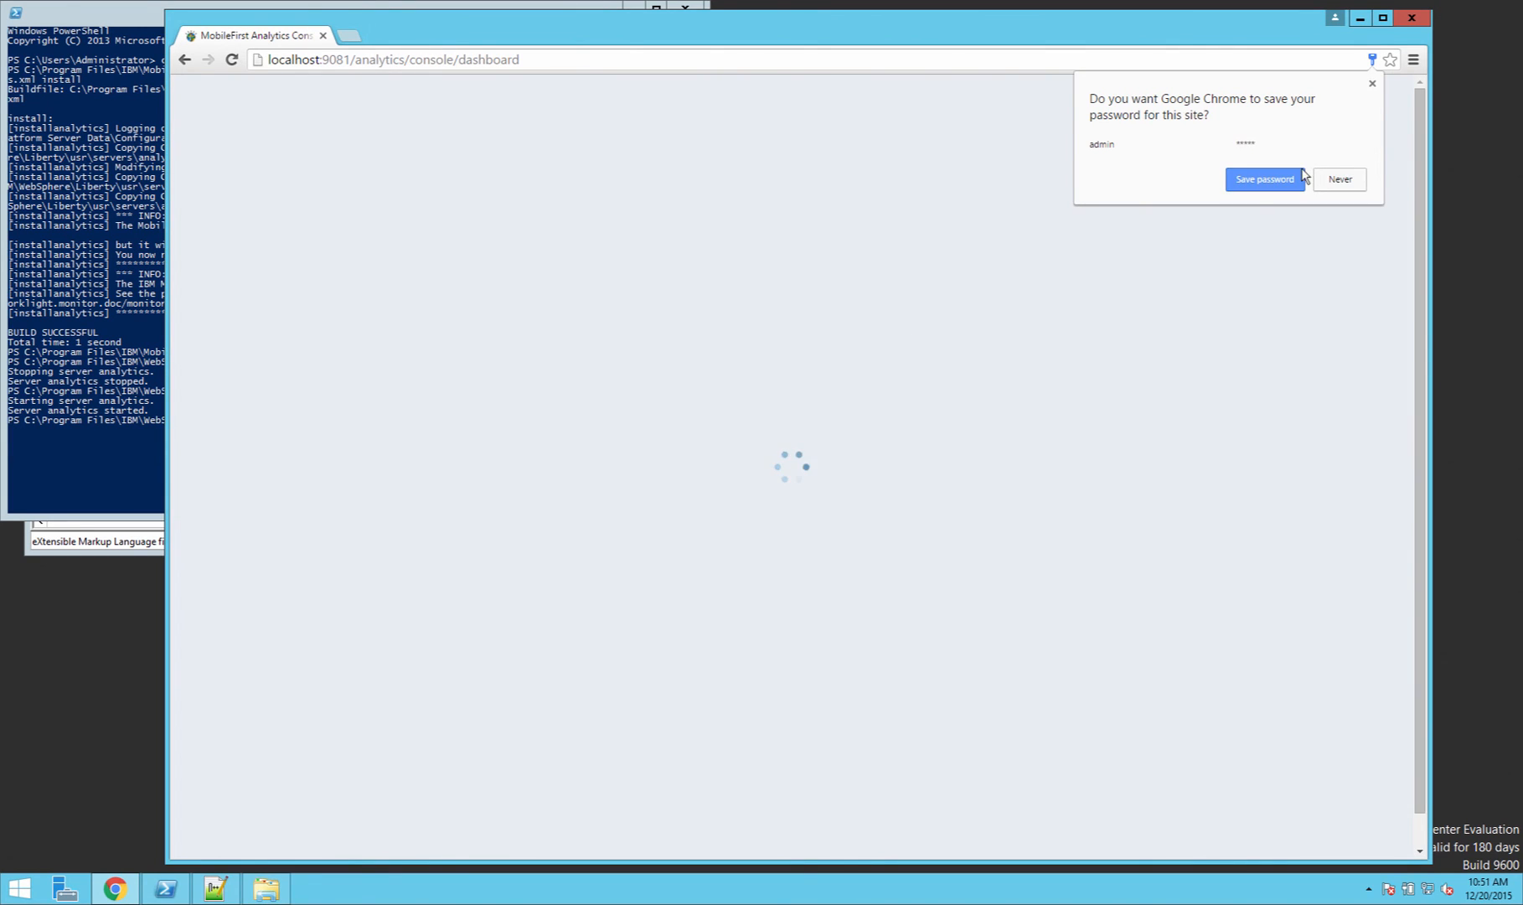
pyautogui.click(1257, 180)
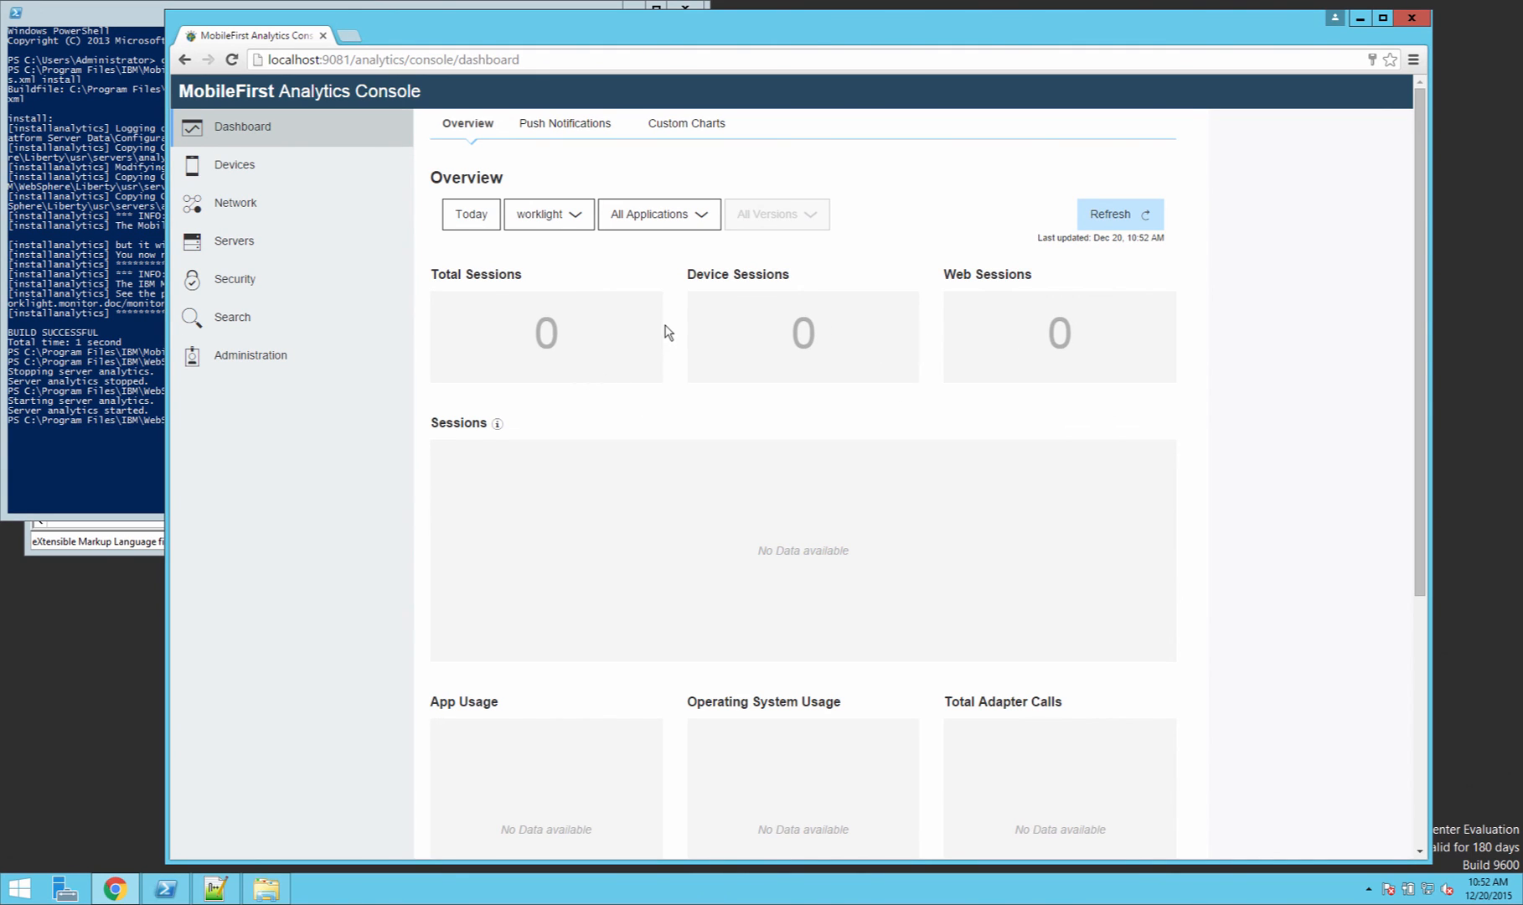
# Step: Close Chrome and PowerShell, and reload the externally modified analytics server.xml in Notepad++
pyautogui.click(1425, 23)
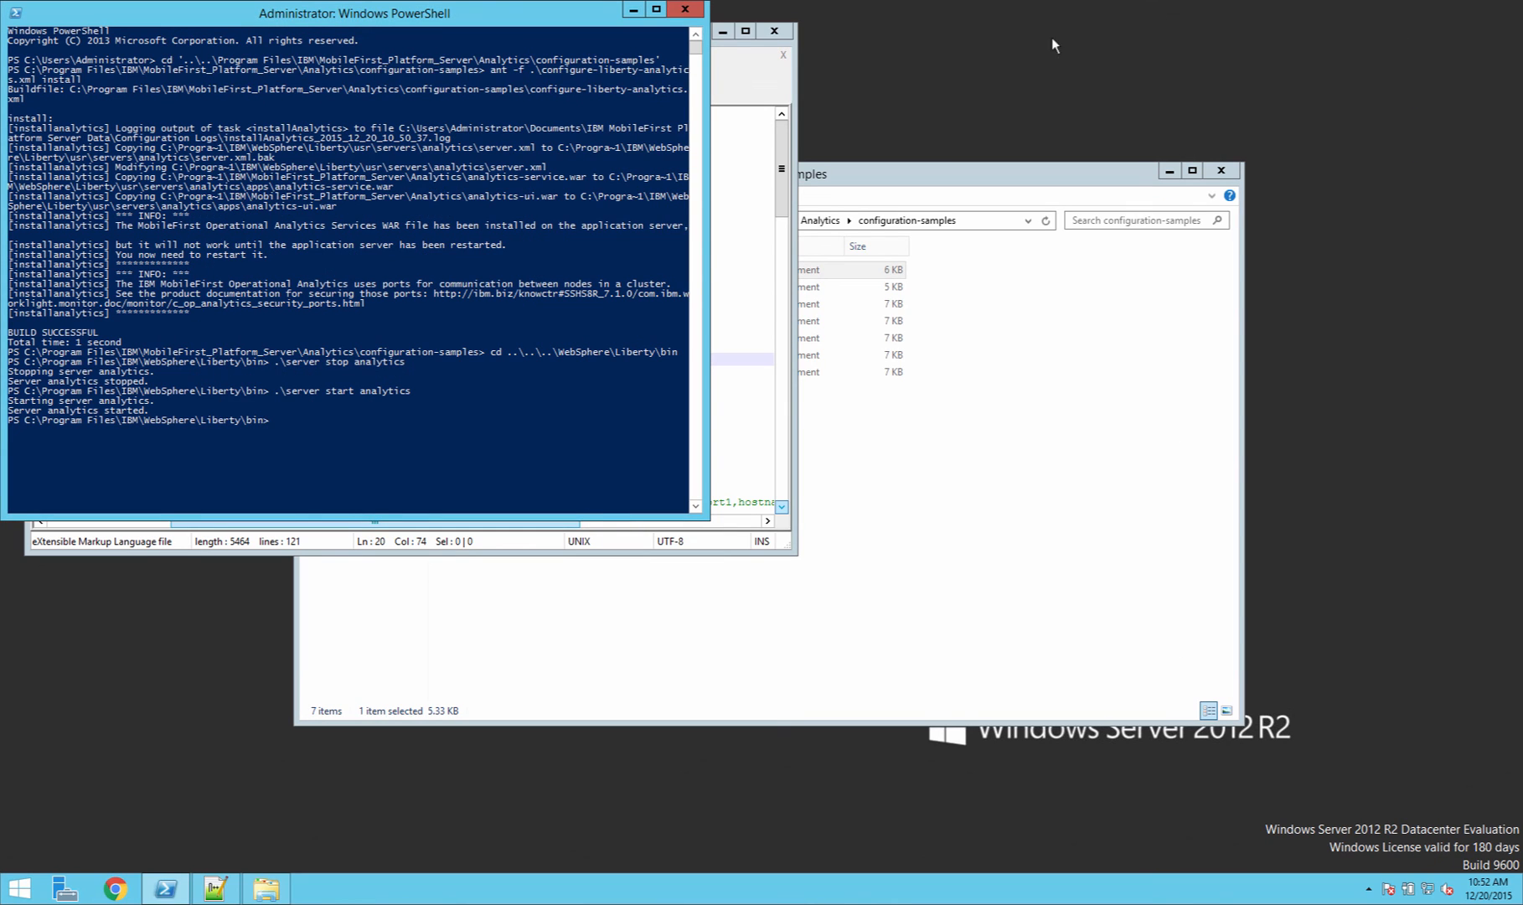
pyautogui.click(685, 12)
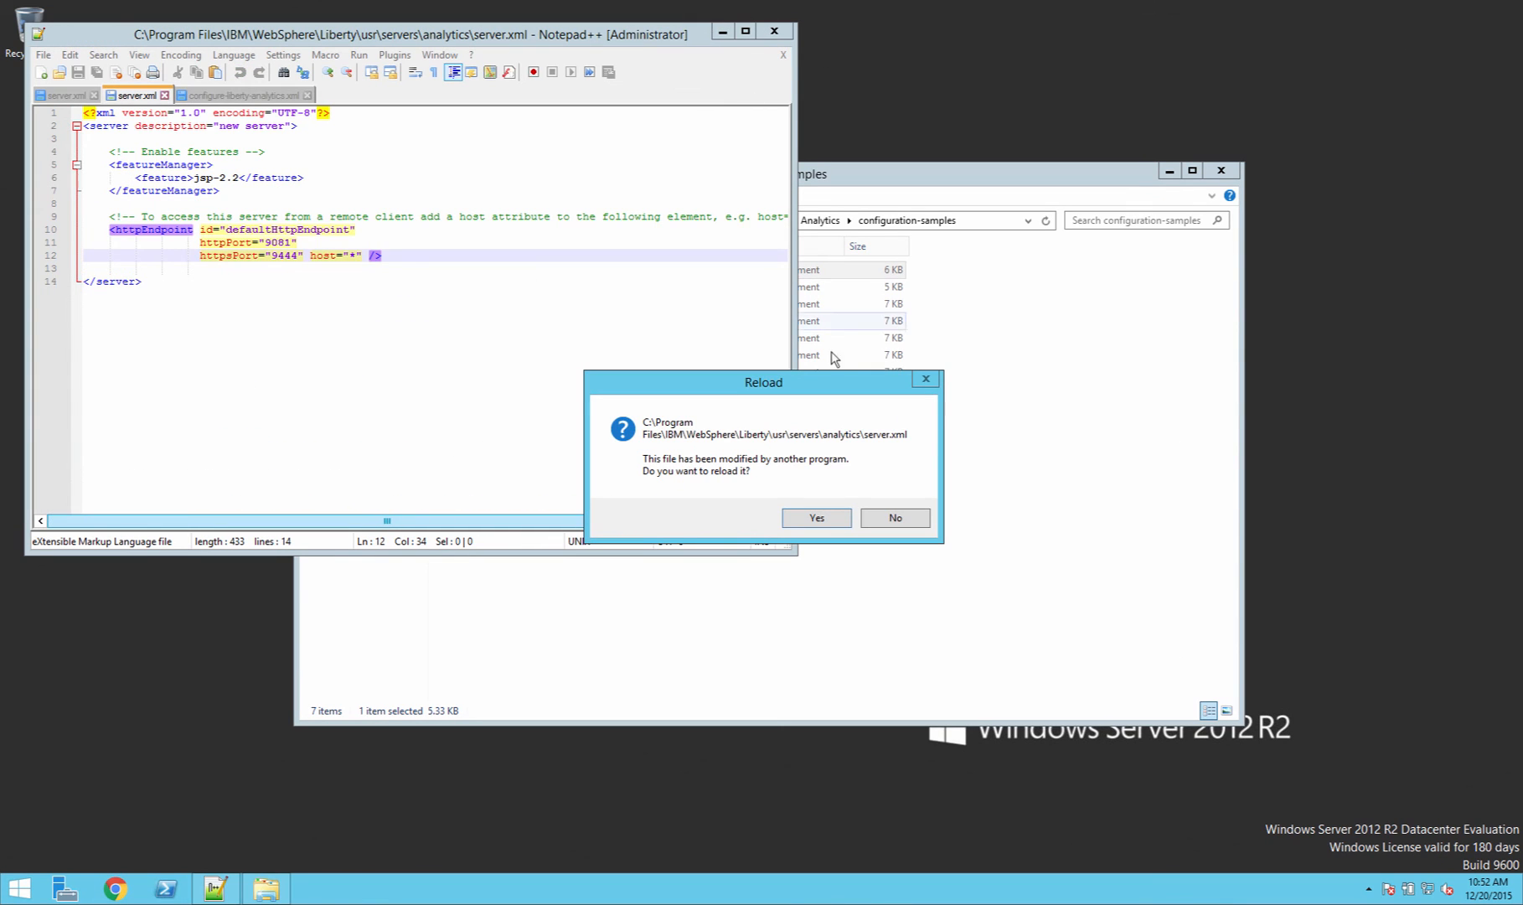
pyautogui.click(835, 517)
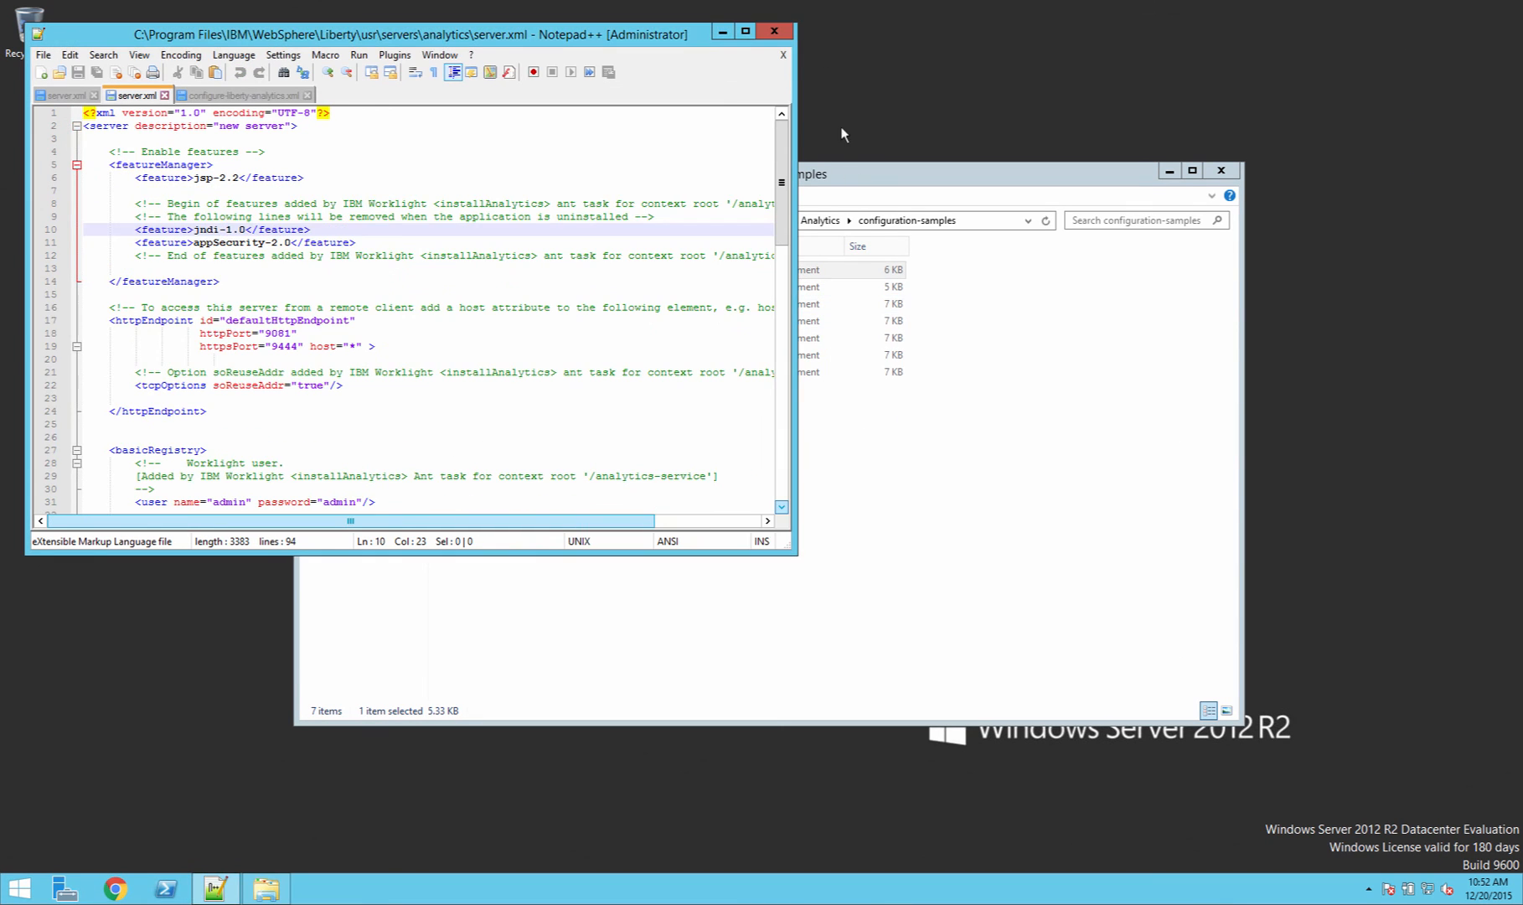
# Step: Close Notepad++ and the File Explorer window
pyautogui.click(774, 31)
pyautogui.click(1221, 170)
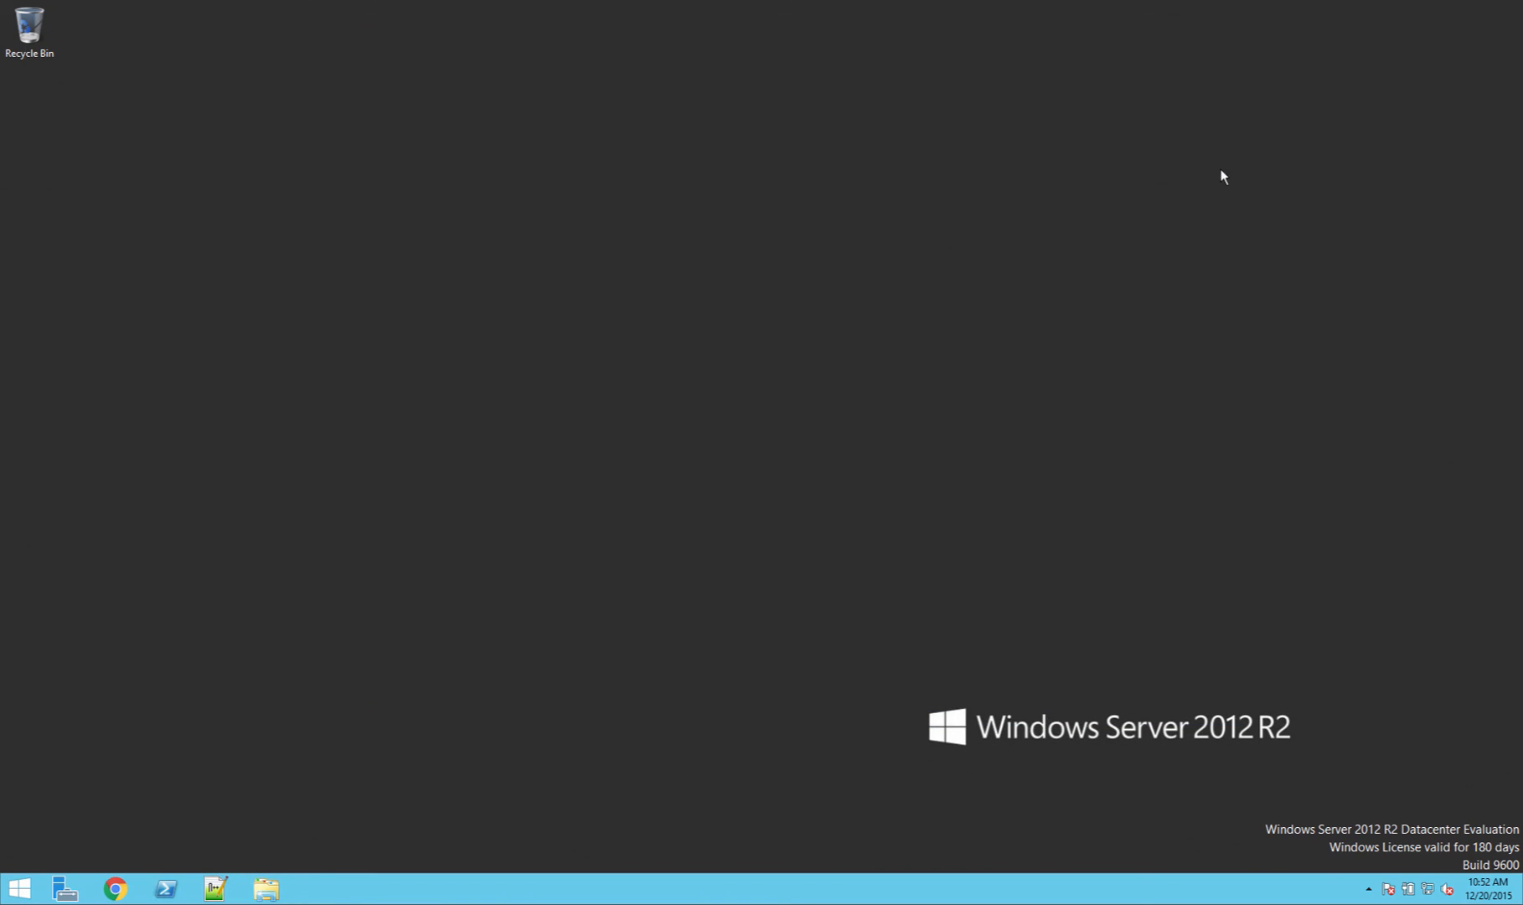